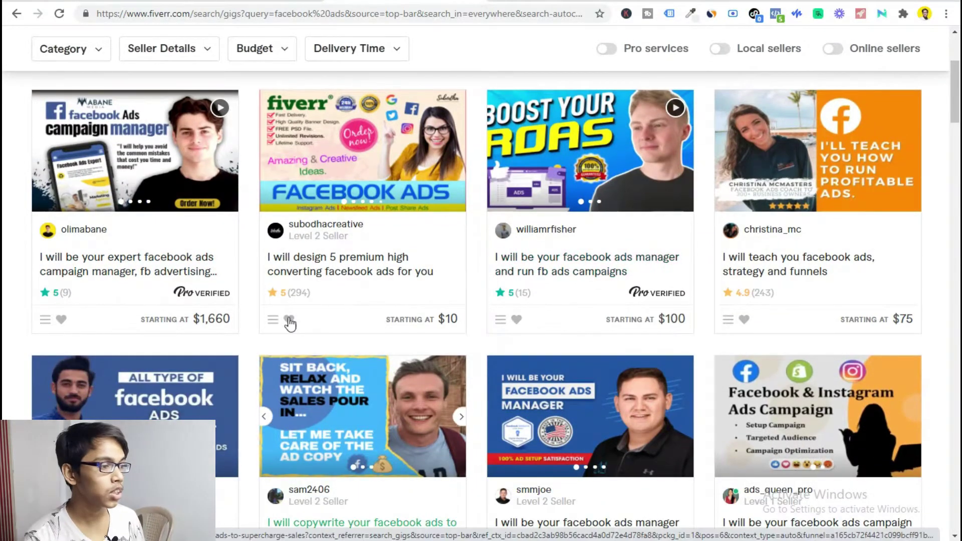
Step: Browse the Fiverr gig results for "facebook ads" and examine the thumbnails of the listed services
scroll(314, 361, "down", 3)
scroll(314, 361, "down", 9)
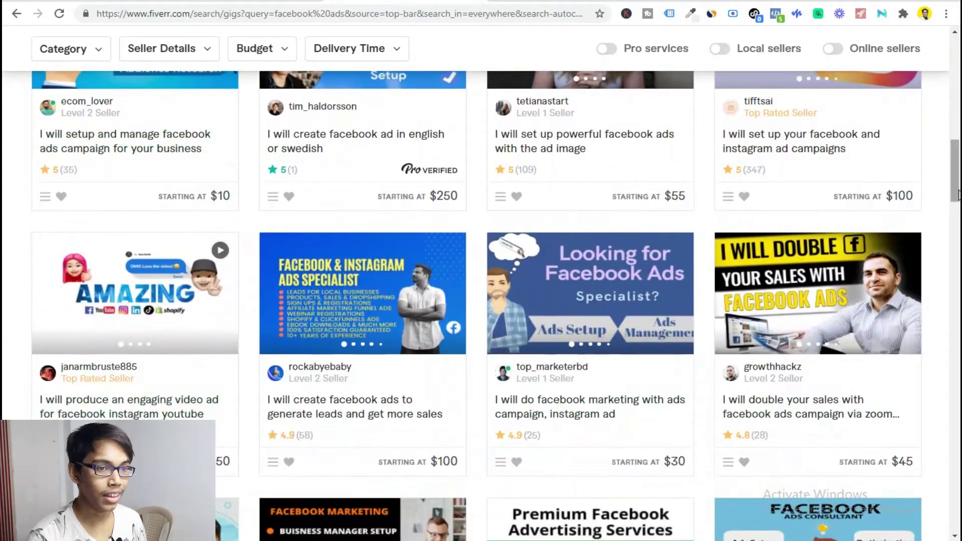
left_click_drag(958, 195, 959, 108)
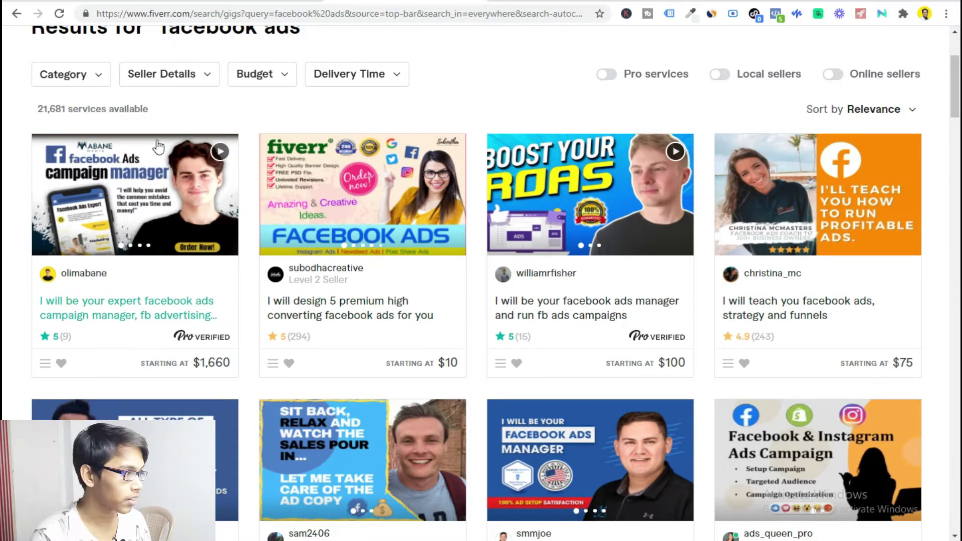
scroll(418, 376, "down", 3)
scroll(419, 377, "up", 5)
scroll(708, 404, "down", 6)
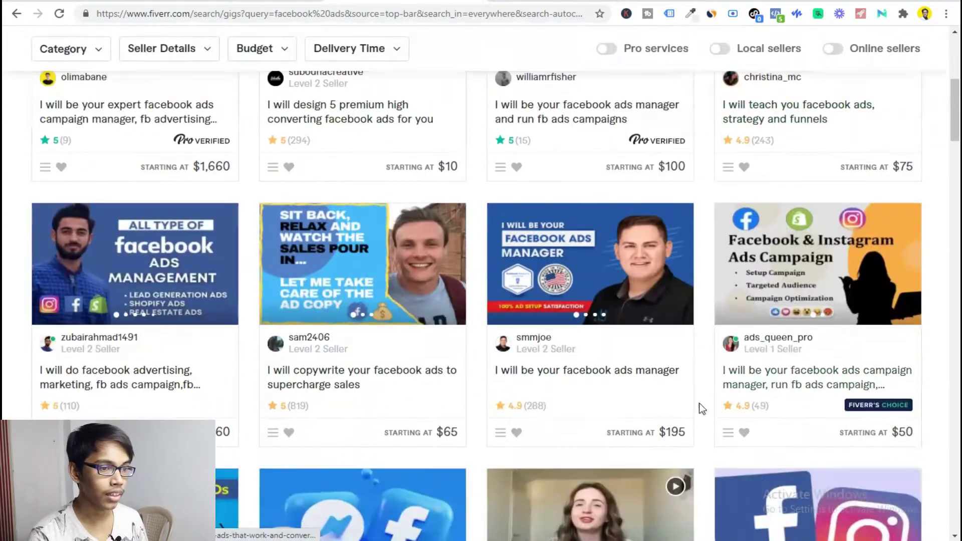
scroll(682, 392, "down", 3)
scroll(323, 302, "down", 4)
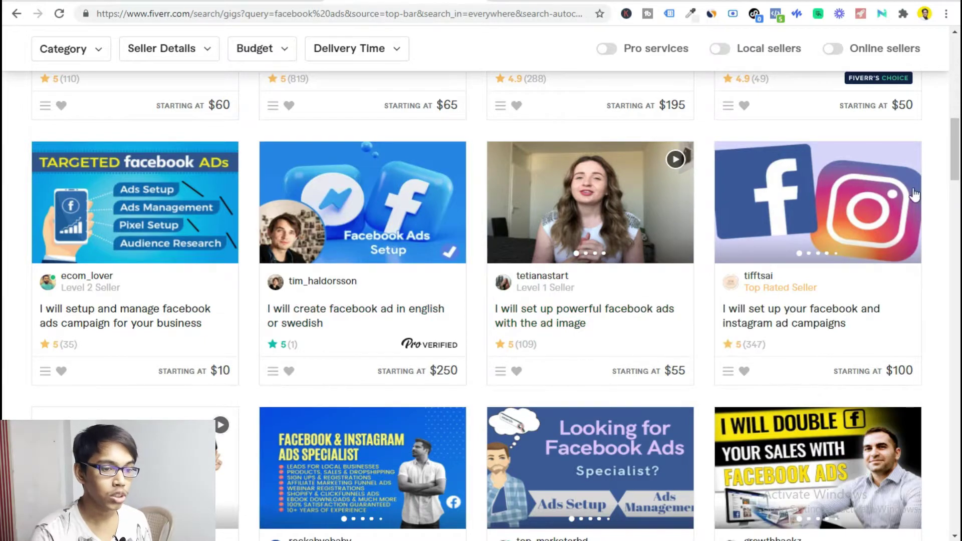
scroll(281, 306, "down", 4)
scroll(281, 299, "down", 3)
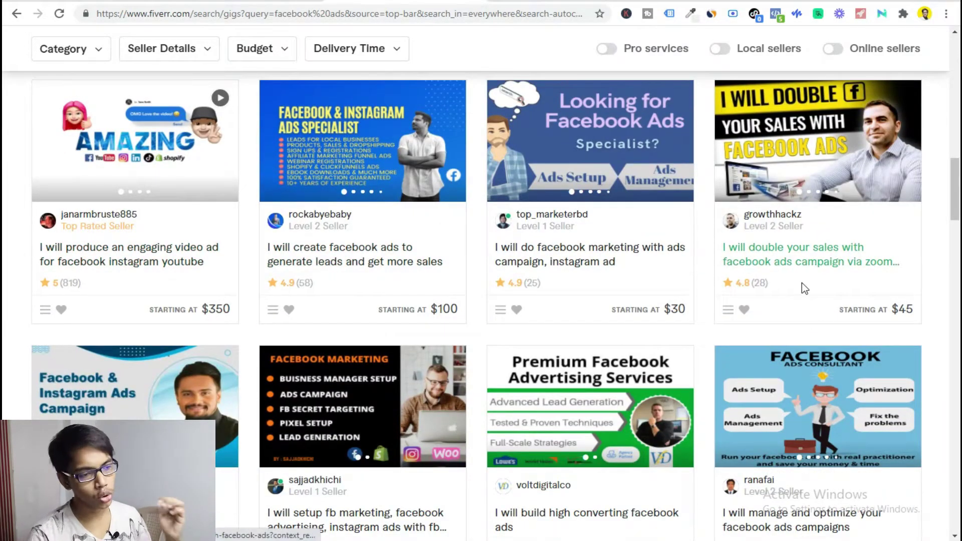
left_click_drag(954, 203, 958, 99)
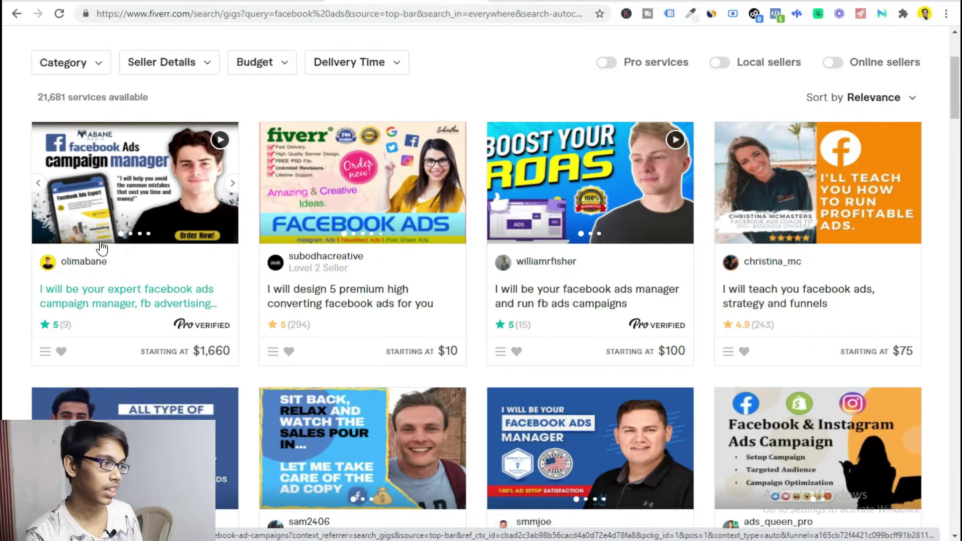
Step: Compare how the facebook ads gig thumbnails combine seller portraits, headlines, logos and lists of services
scroll(146, 162, "down", 1)
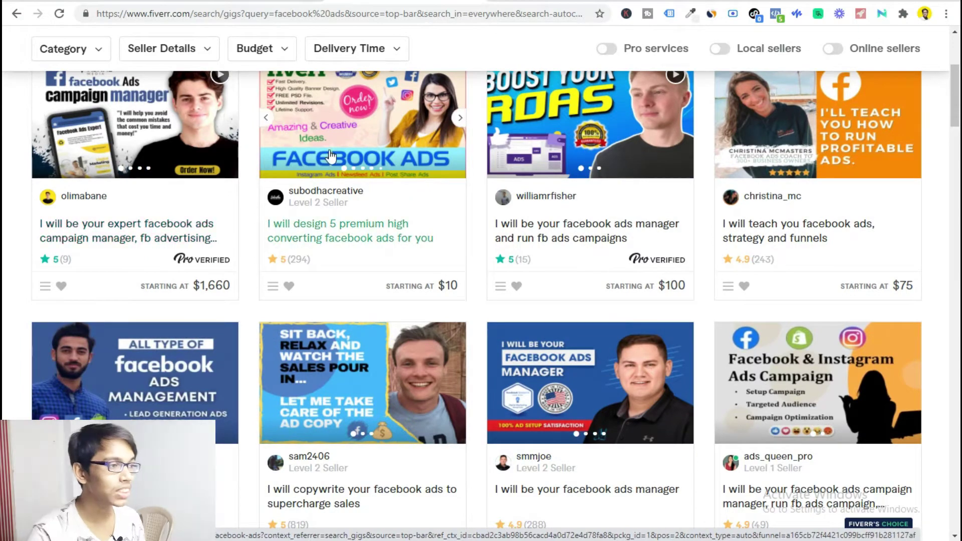
scroll(396, 150, "up", 1)
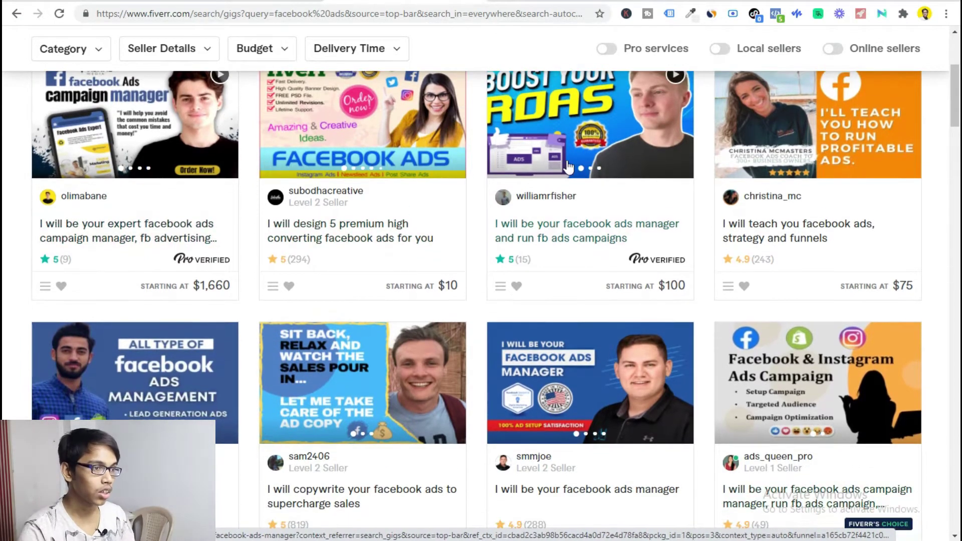
scroll(88, 290, "down", 2)
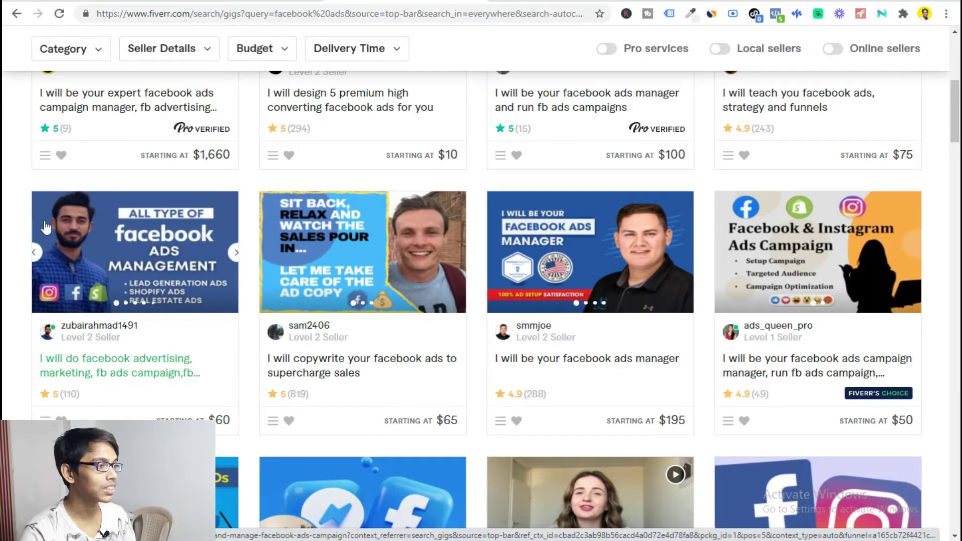
scroll(135, 183, "down", 5)
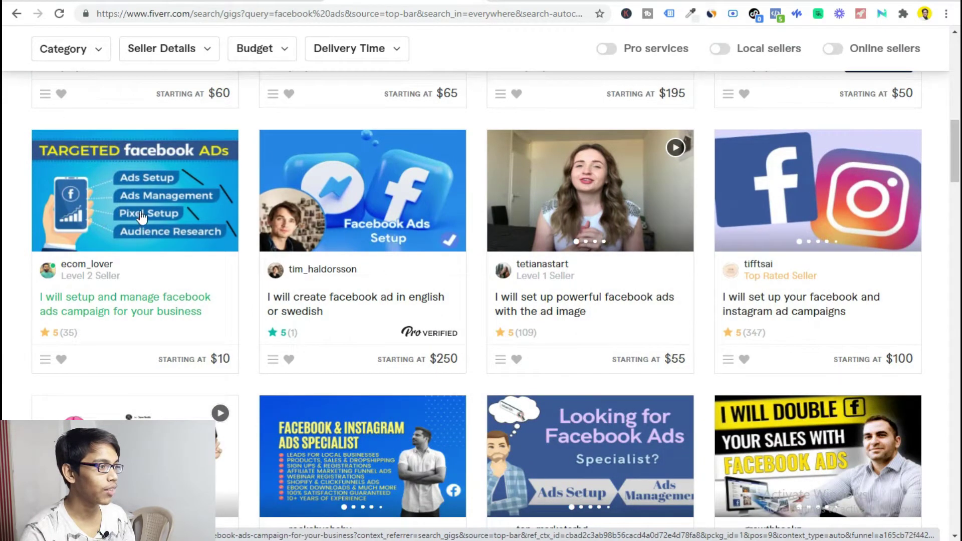
scroll(471, 272, "up", 5)
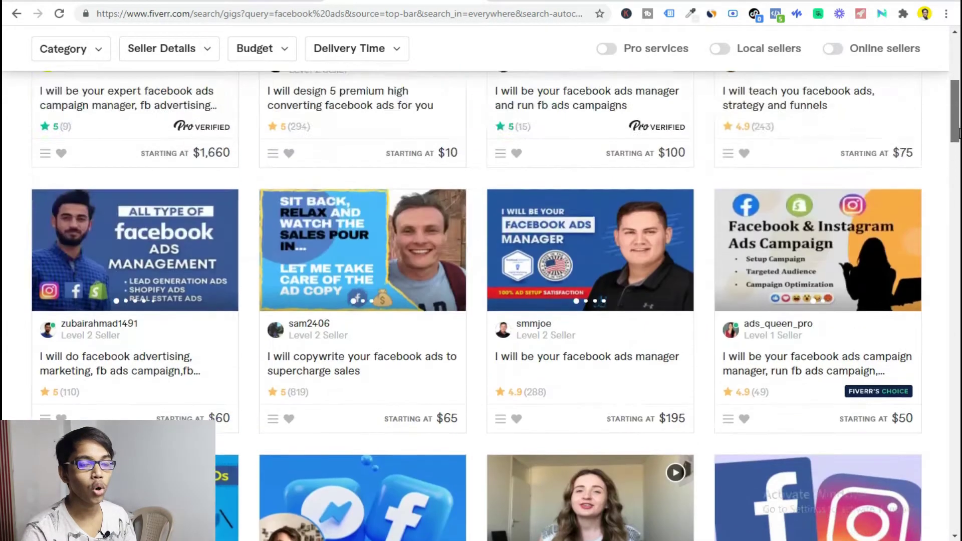
left_click_drag(958, 133, 957, 100)
scroll(280, 202, "down", 2)
scroll(706, 196, "up", 1)
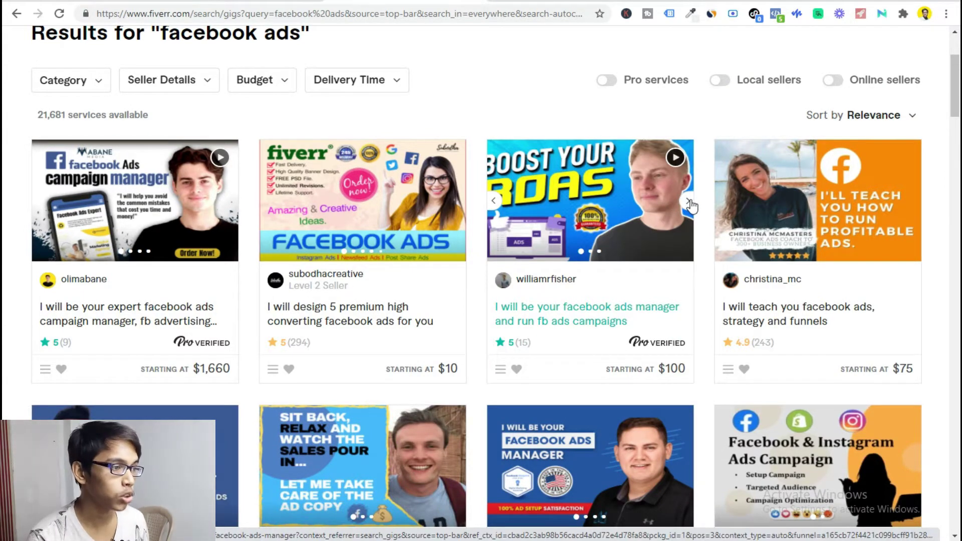
scroll(189, 368, "down", 3)
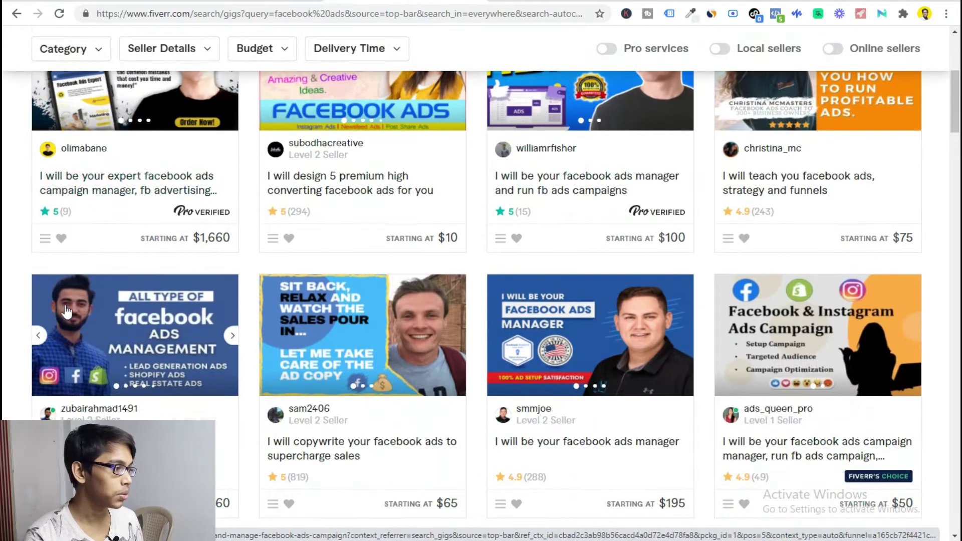
scroll(164, 326, "down", 1)
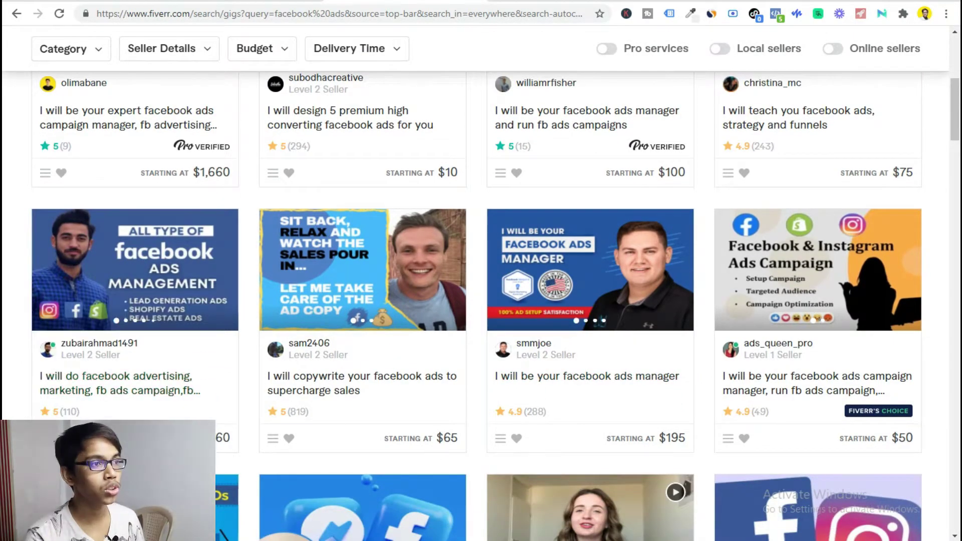
scroll(500, 346, "down", 3)
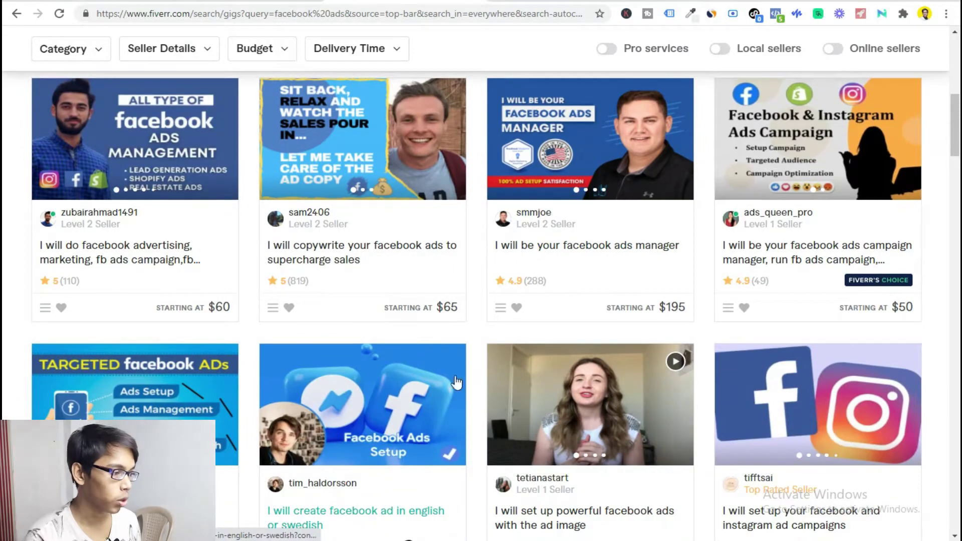
scroll(551, 361, "down", 1)
scroll(209, 260, "down", 10)
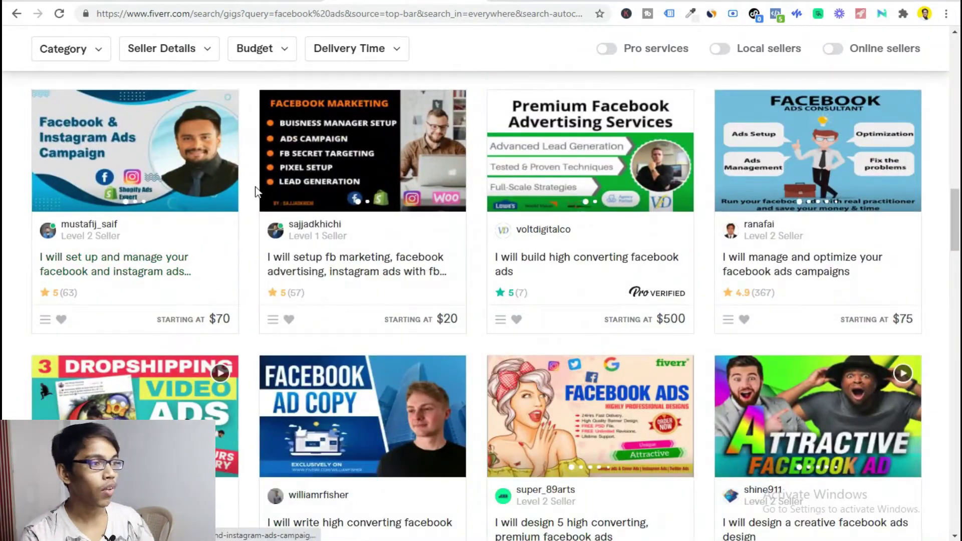
left_click_drag(958, 228, 958, 92)
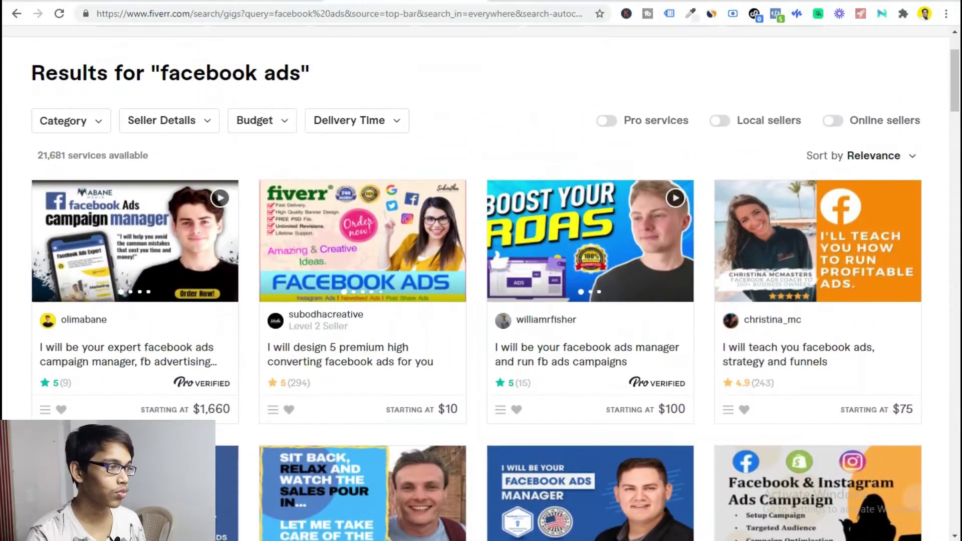
scroll(34, 34, "down", 3)
Step: Search Fiverr for "google ads" and examine the thumbnails of the resulting gigs
scroll(38, 175, "up", 5)
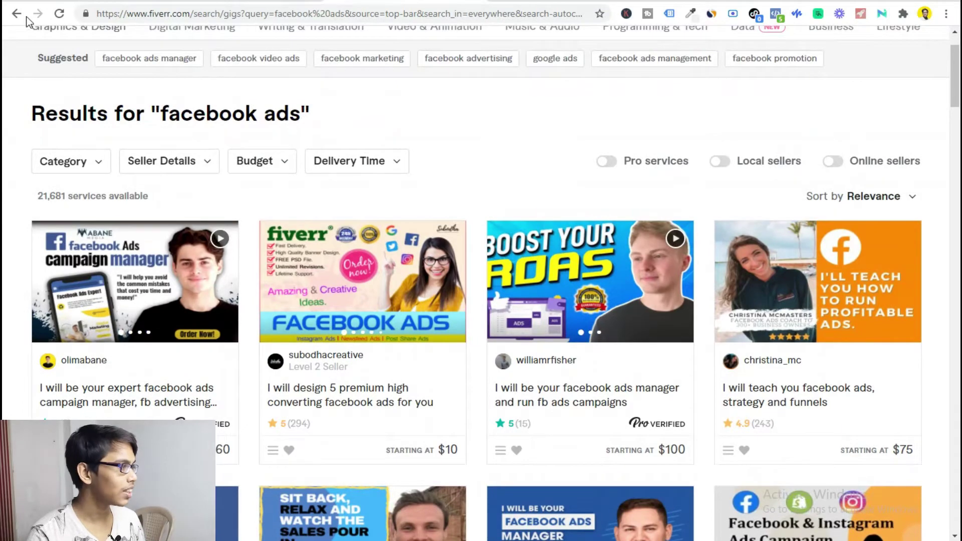
scroll(100, 82, "up", 1)
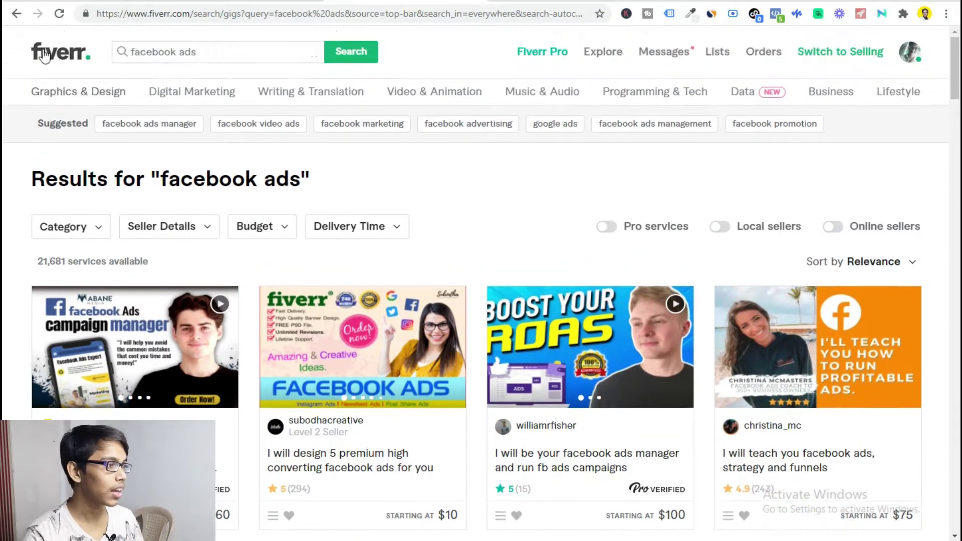
double_click(160, 51)
type("google")
key("Return")
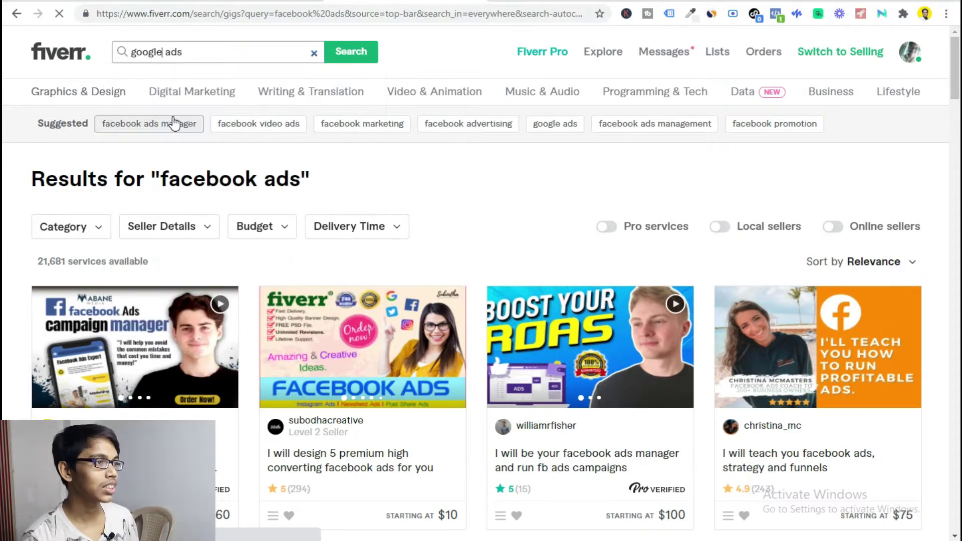
scroll(218, 294, "down", 5)
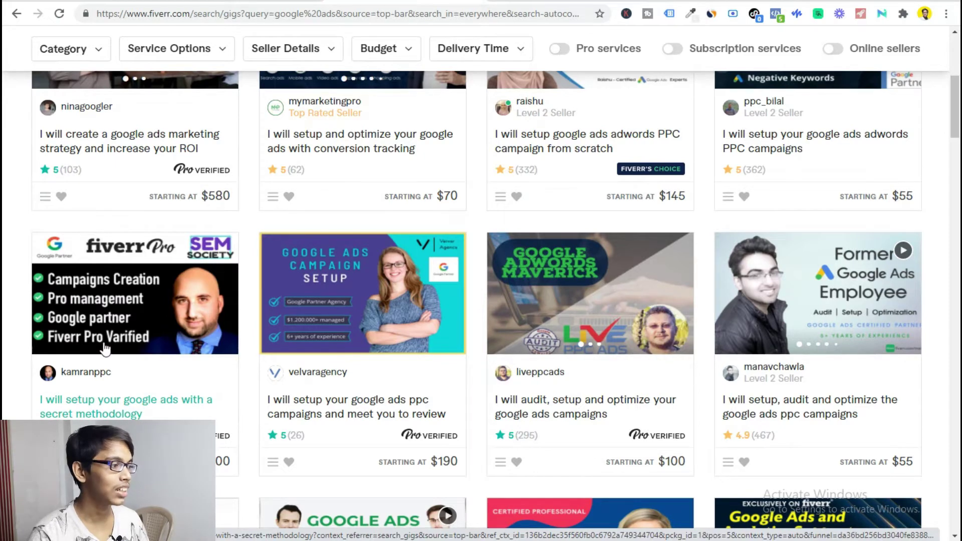
scroll(148, 277, "down", 1)
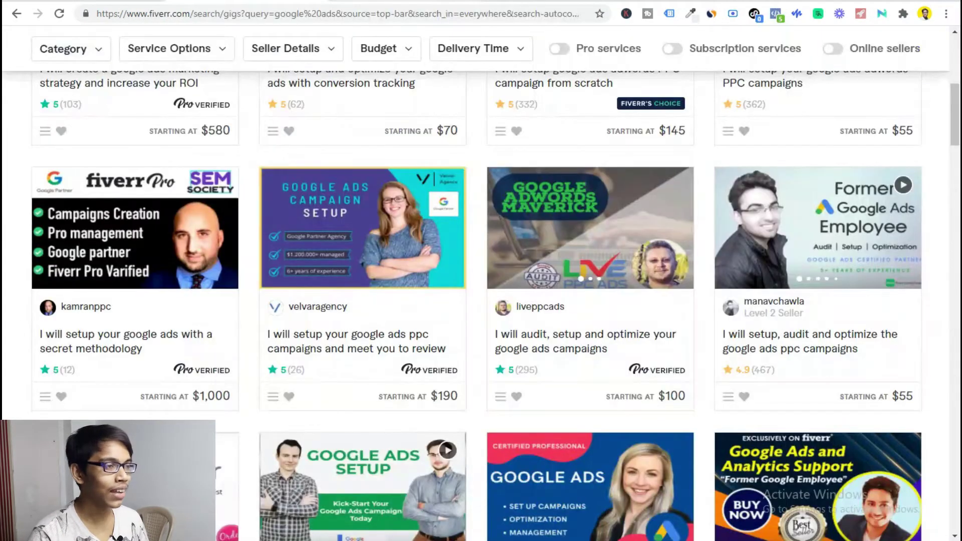
Step: Open a new browser tab alongside the Fiverr results
left_click(331, 1)
key("ctrl+t")
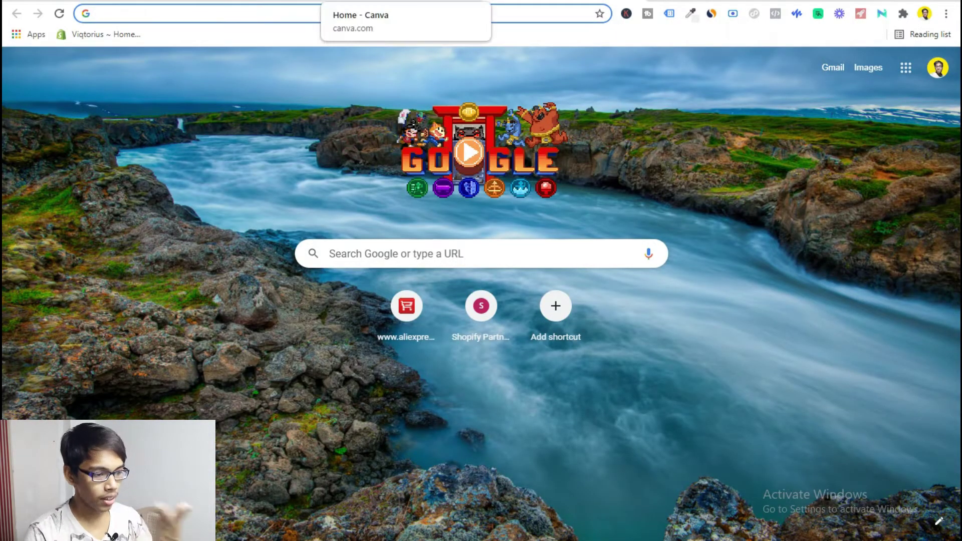
left_click(425, 2)
left_click(419, 47)
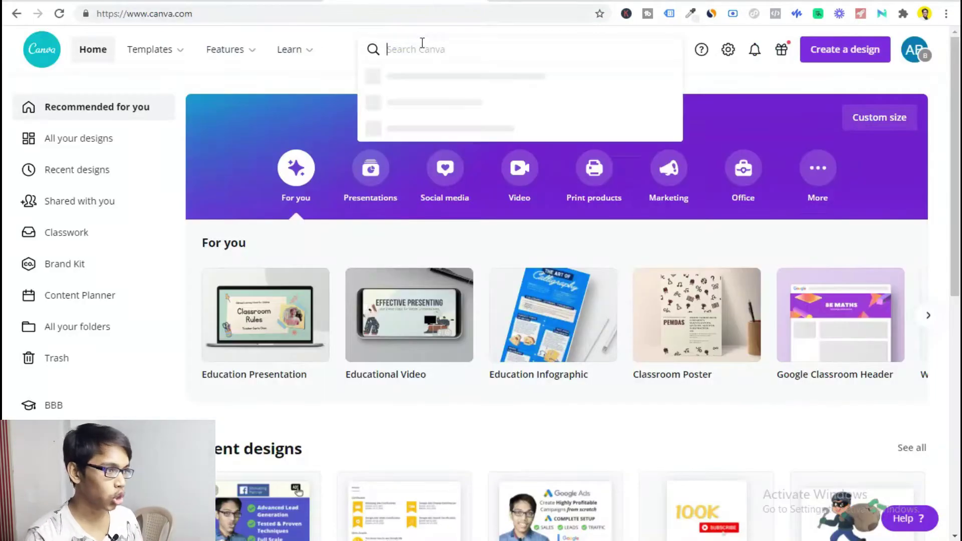
left_click(807, 58)
left_click(551, 1)
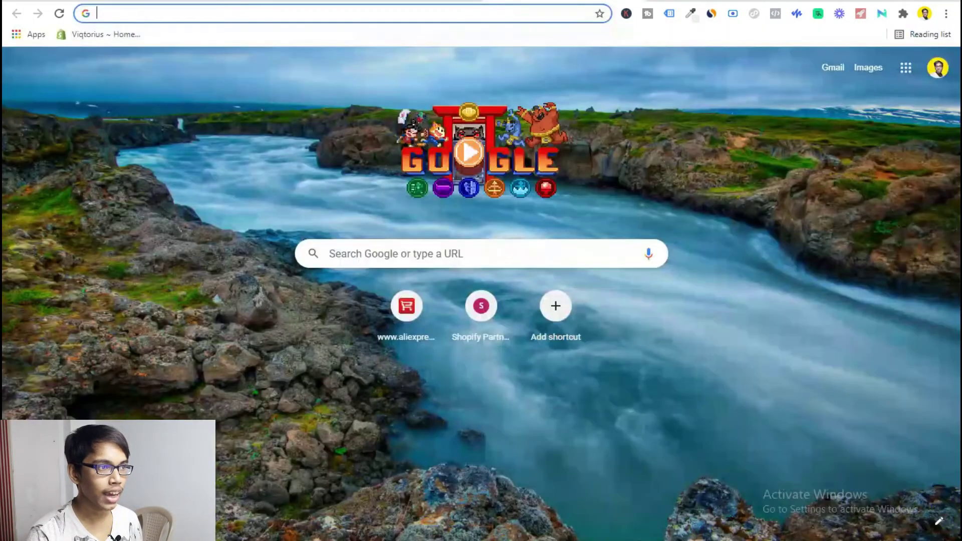
Step: Search Google for "fiverr thumbnail size" to look up the required image dimensions
type("fiverr")
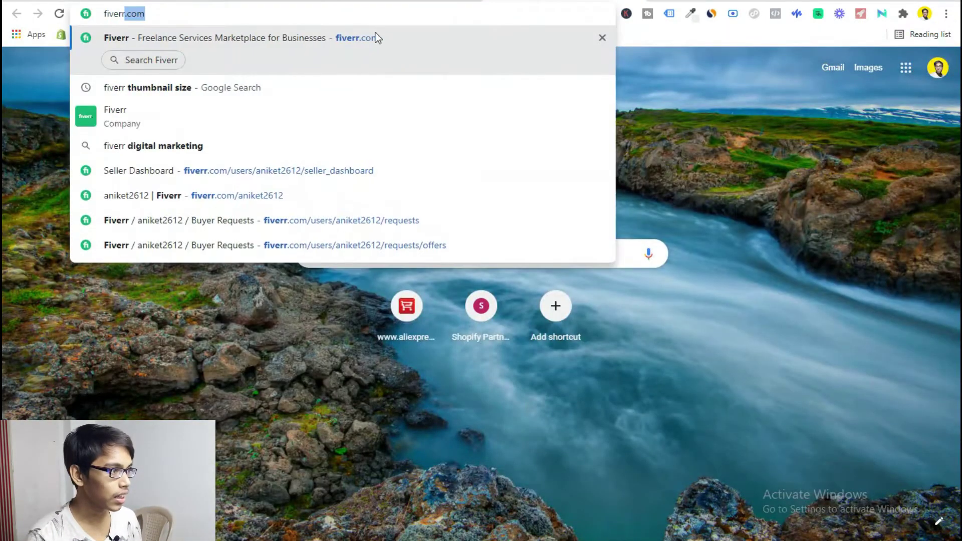
type(" thumbn")
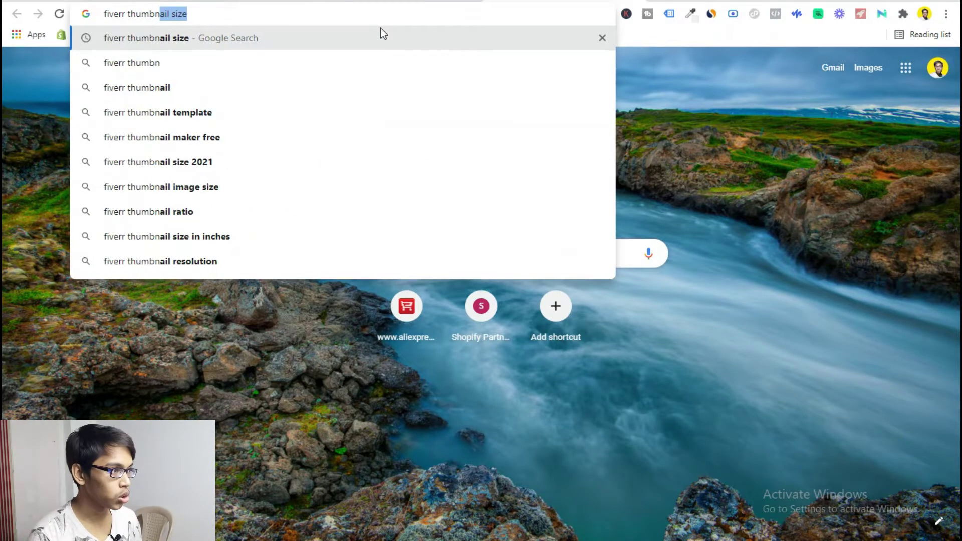
key("Return")
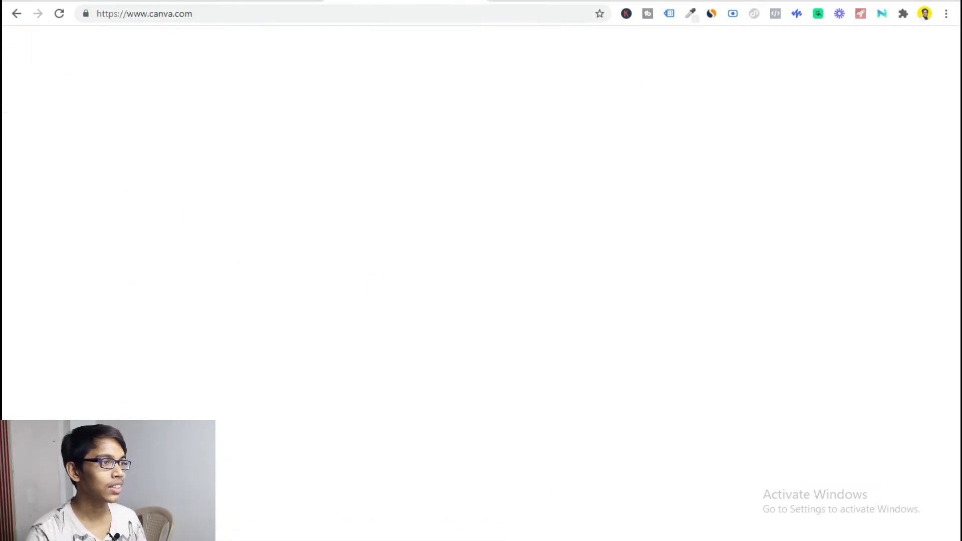
Step: In Canva, create a new custom-size design 550 px wide and 370 px high
left_click(827, 50)
left_click(690, 396)
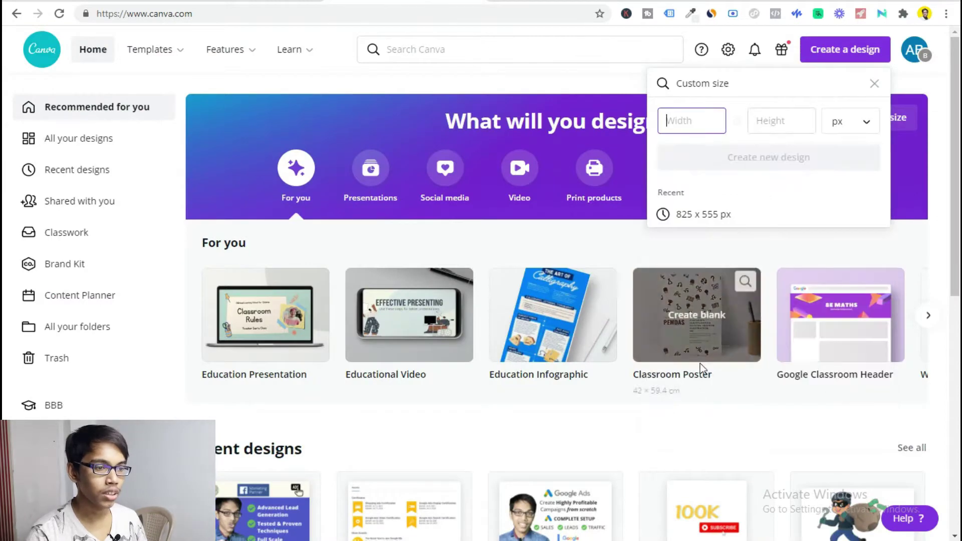
type("550")
left_click(814, 118)
type("370")
key("Return")
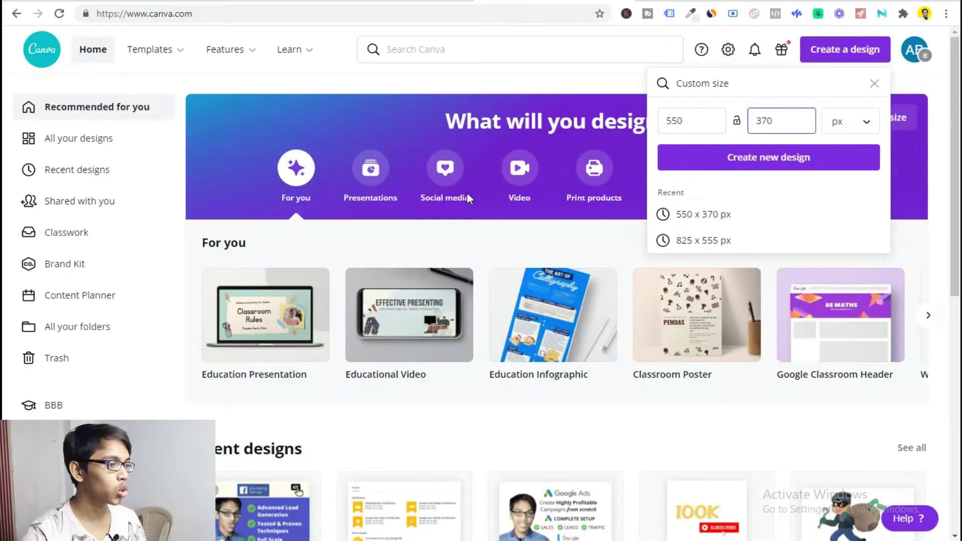
Step: Open the existing Google Ads Campaign design from the recent Canva designs
scroll(552, 330, "down", 4)
key("Return")
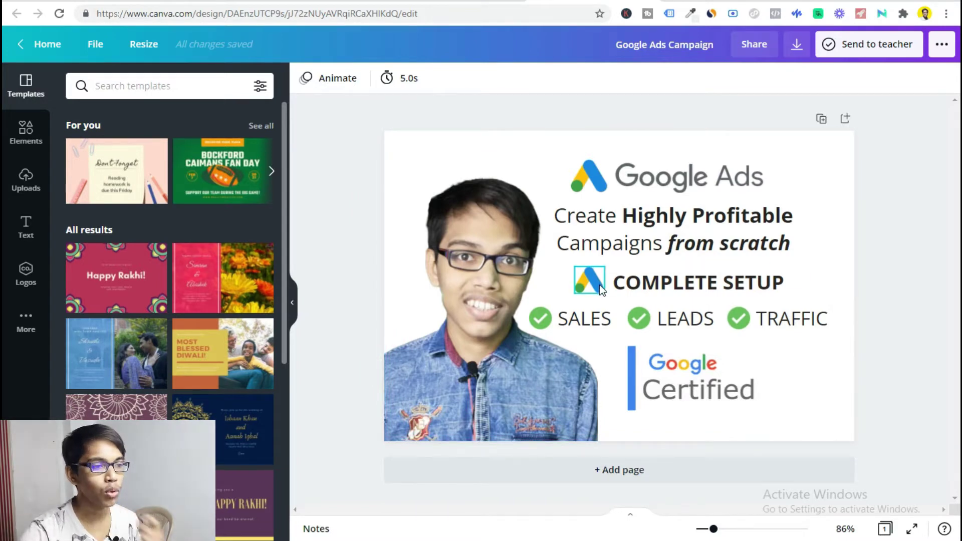
Step: Shift the portrait photo slightly to the right and down in the Google Ads Campaign thumbnail
left_click(687, 285)
left_click(566, 286)
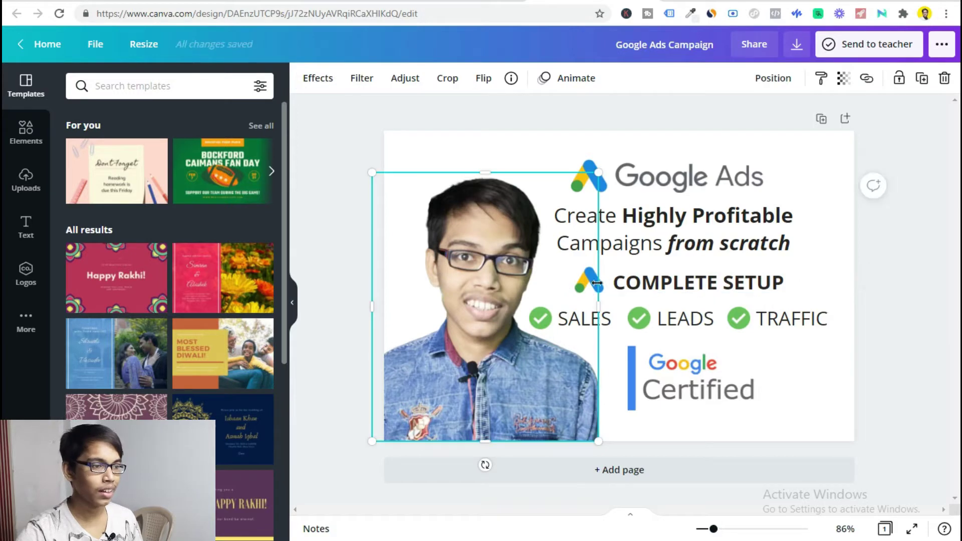
left_click(817, 178)
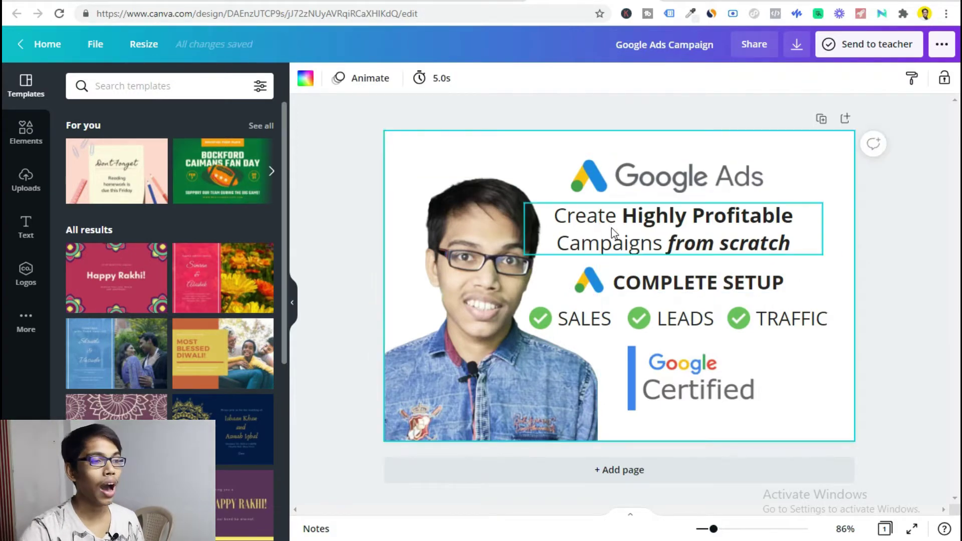
left_click(482, 205)
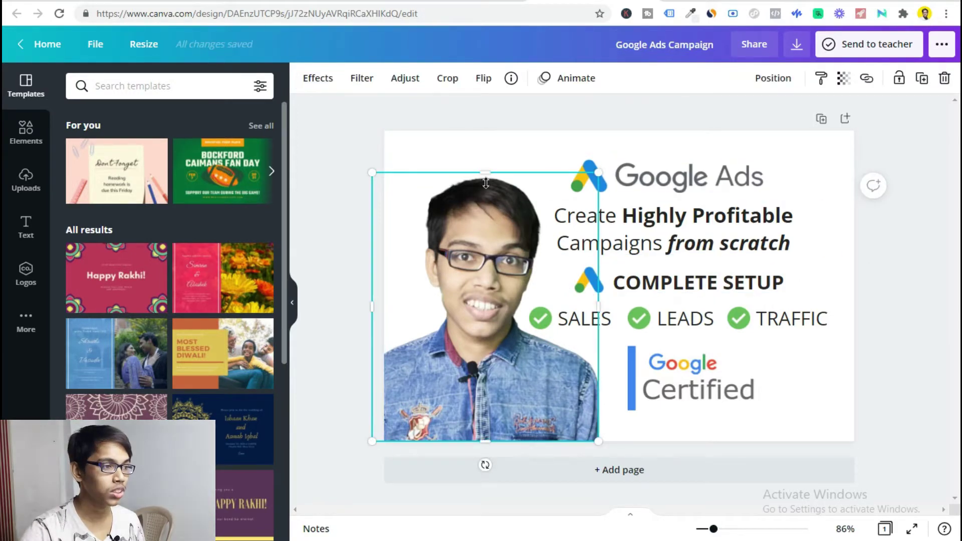
left_click_drag(489, 245, 468, 251)
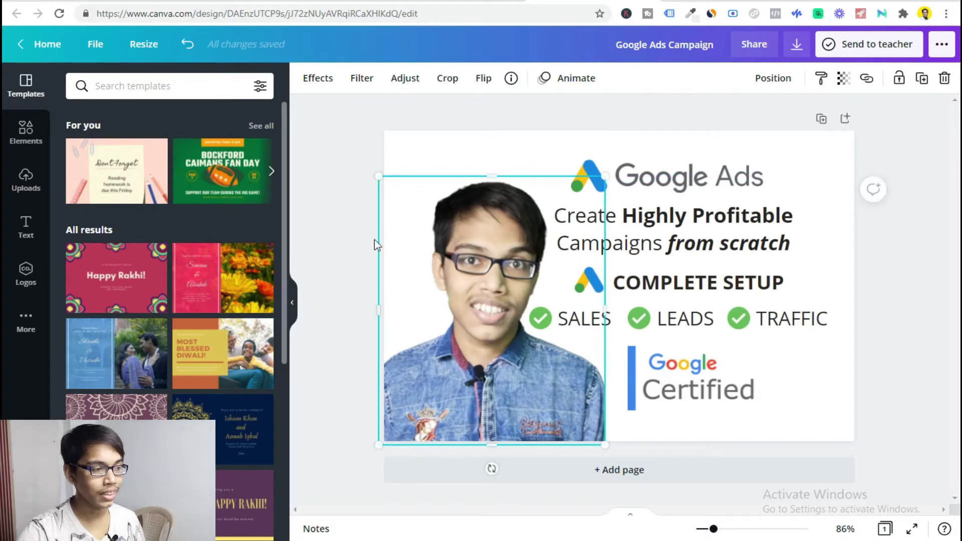
Step: Move the portrait photo left in the Google Ads Campaign thumbnail and enlarge it to about 412 by 499
left_click(354, 233)
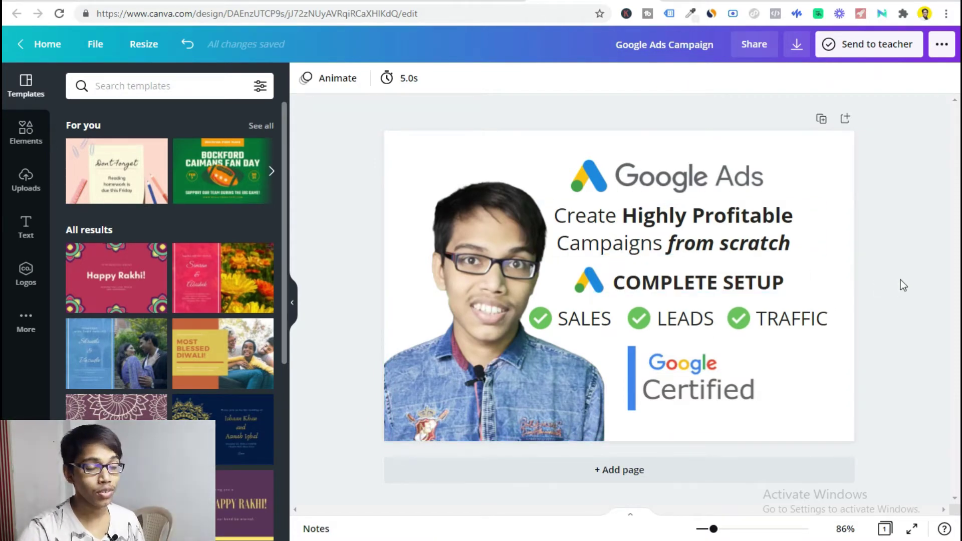
left_click_drag(484, 357, 448, 354)
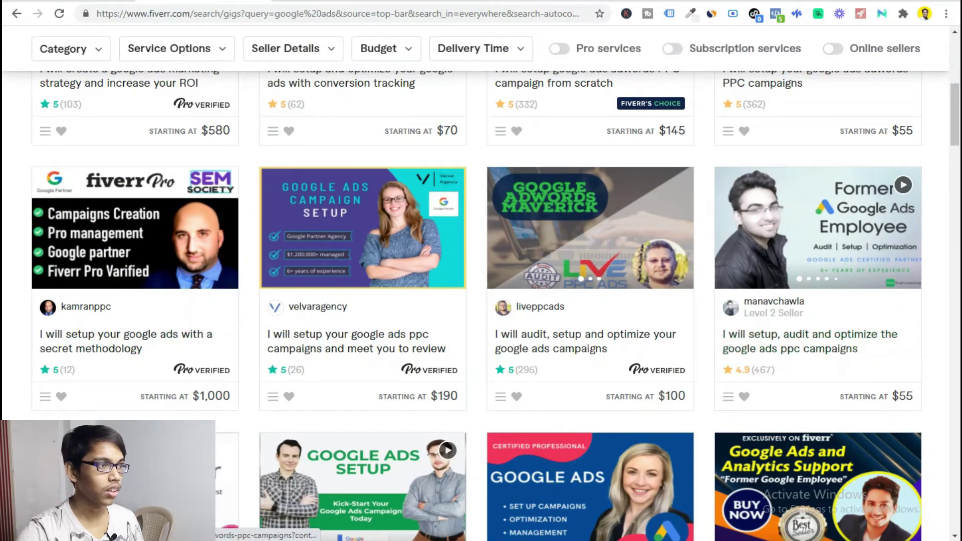
key("ctrl+Tab")
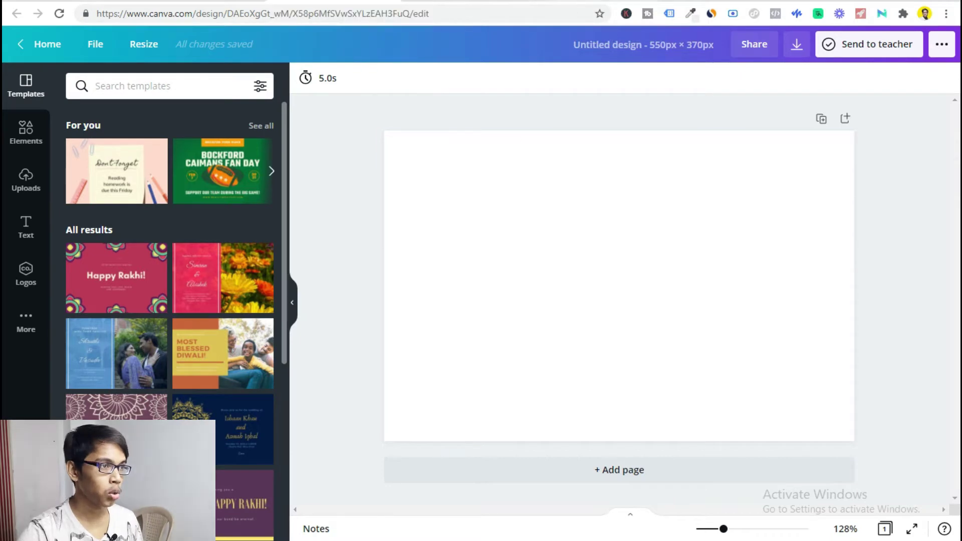
key("ctrl+Tab")
key("ctrl+Tab")
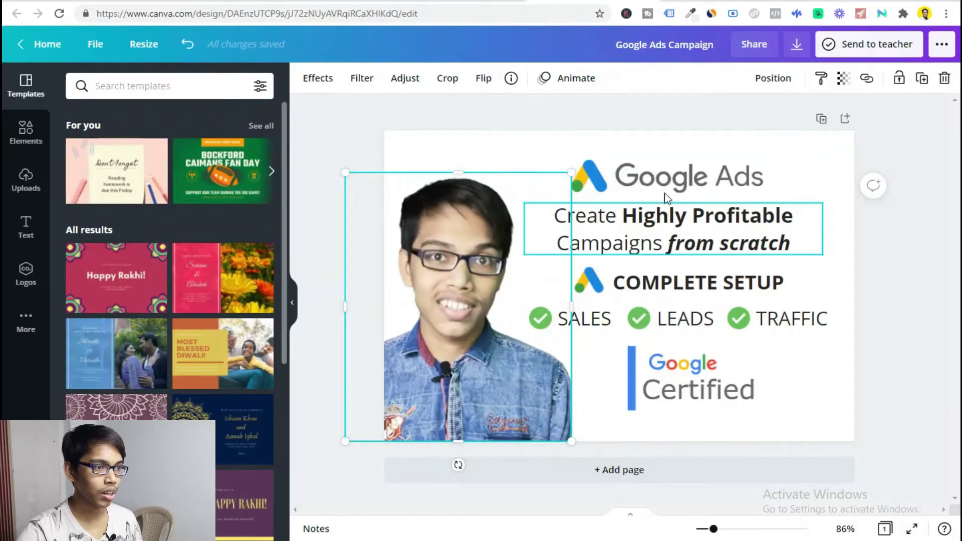
left_click(366, 143)
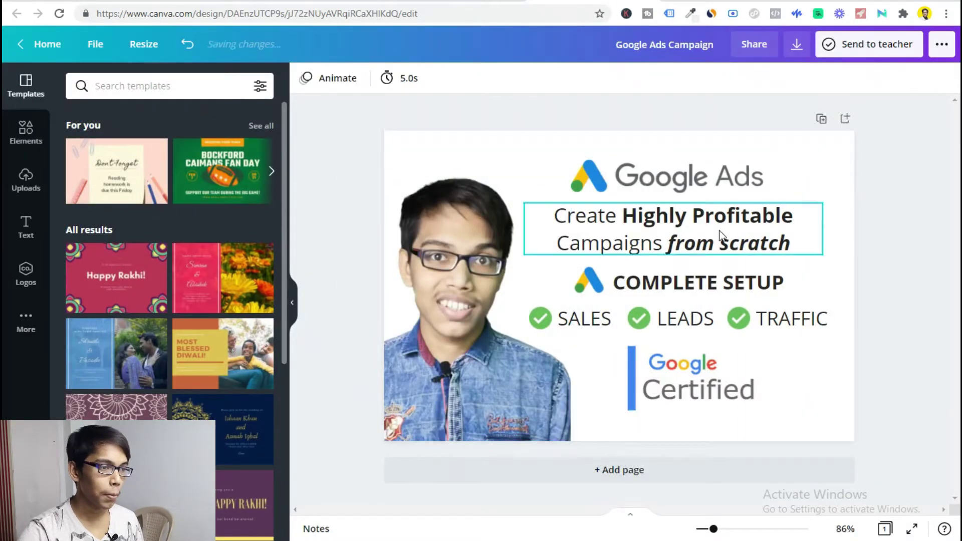
left_click(515, 245)
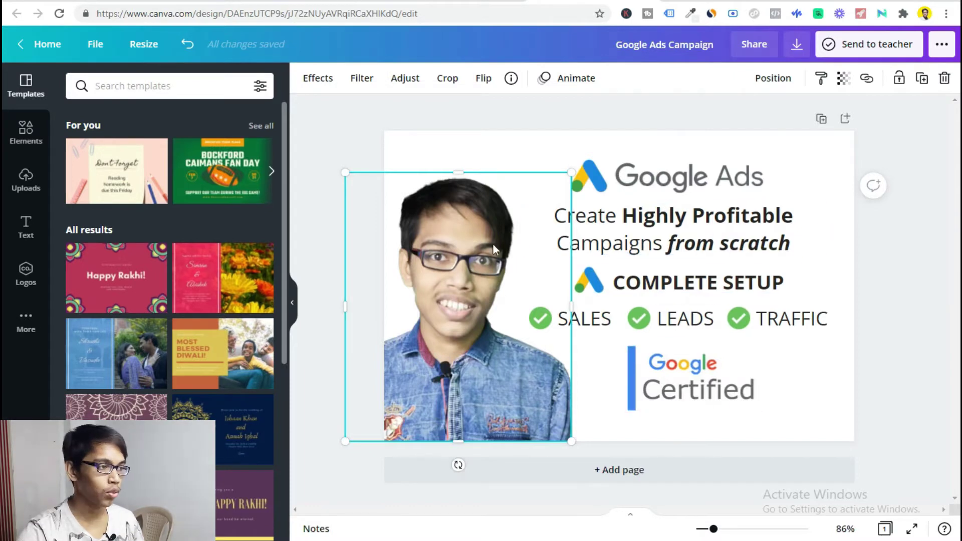
left_click_drag(575, 167, 584, 156)
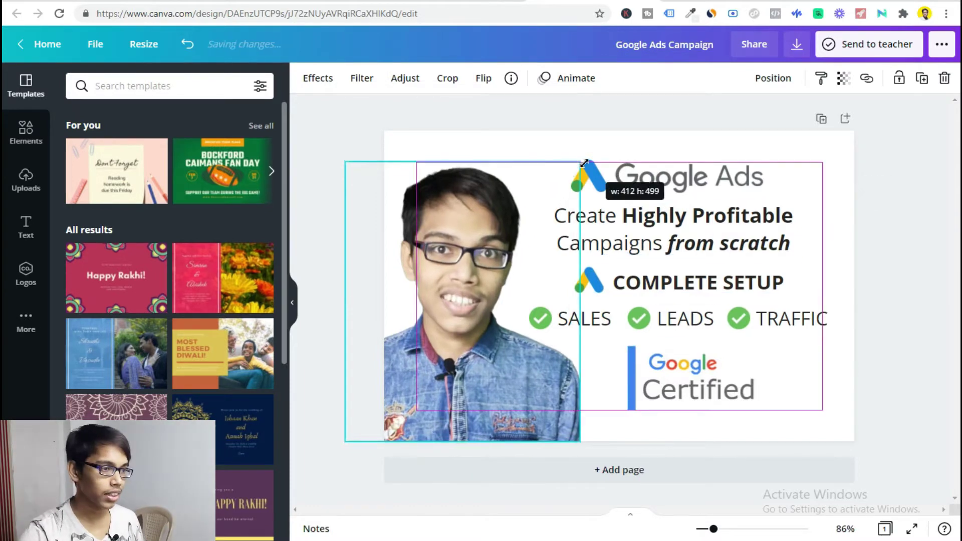
left_click(368, 100)
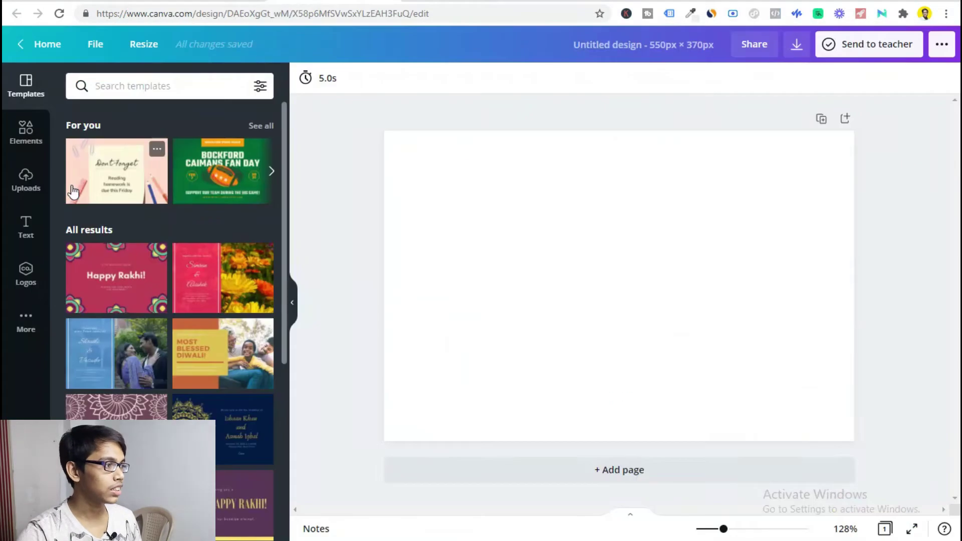
Step: In the blank 550 x 370 px design, add a rectangle and stretch it into a full-width band across the page top
left_click(28, 131)
left_click(221, 95)
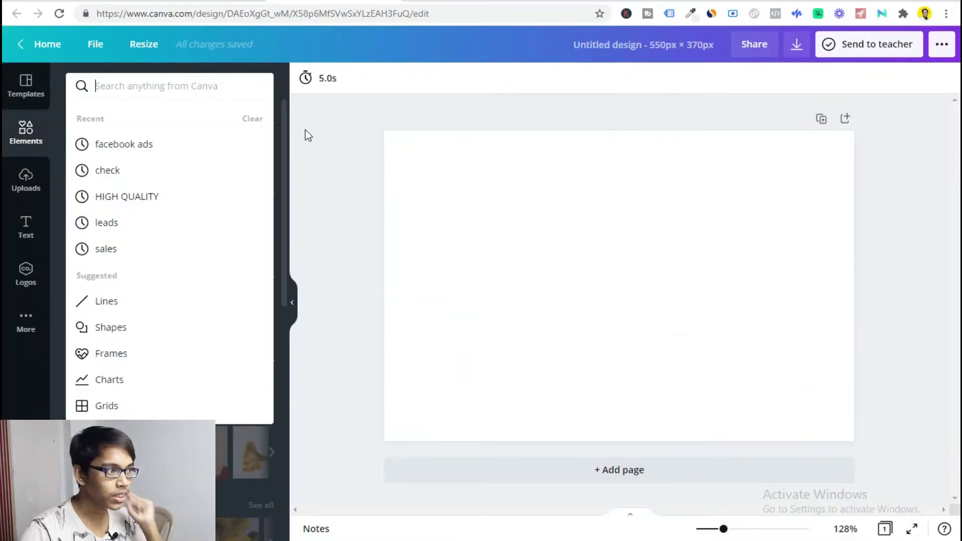
left_click_drag(453, 231, 373, 190)
left_click_drag(672, 208, 878, 206)
left_click_drag(625, 292, 555, 189)
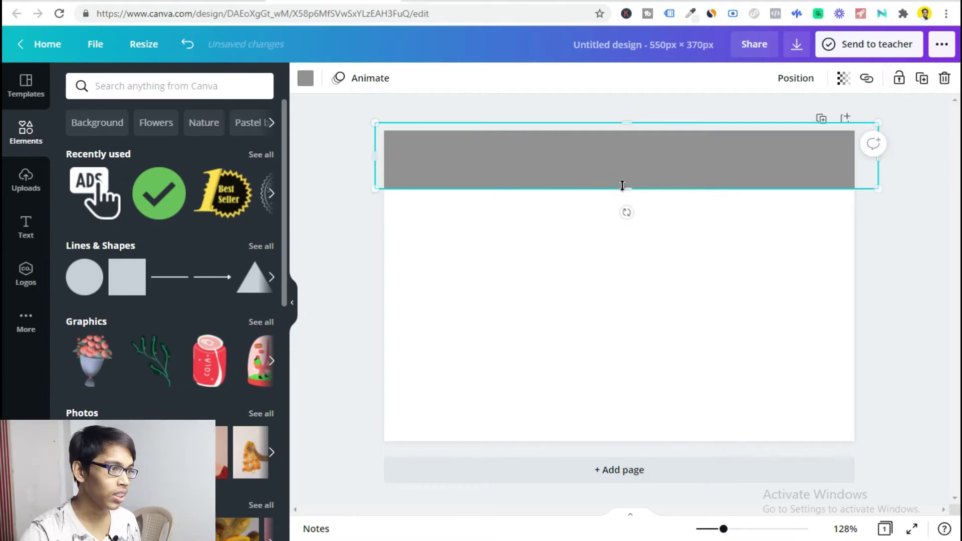
Step: Try white and then black as the fill colour of the header band
left_click(305, 78)
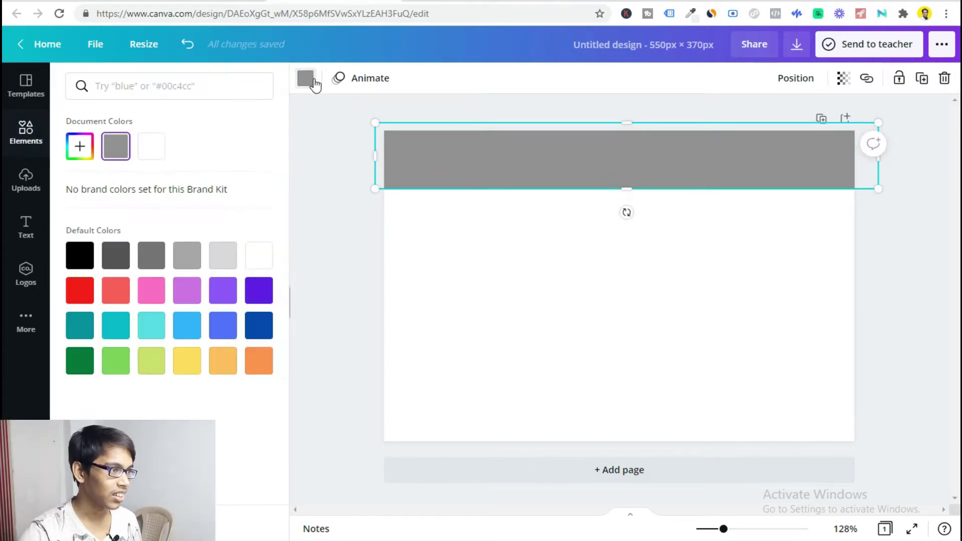
left_click(151, 145)
key("Escape")
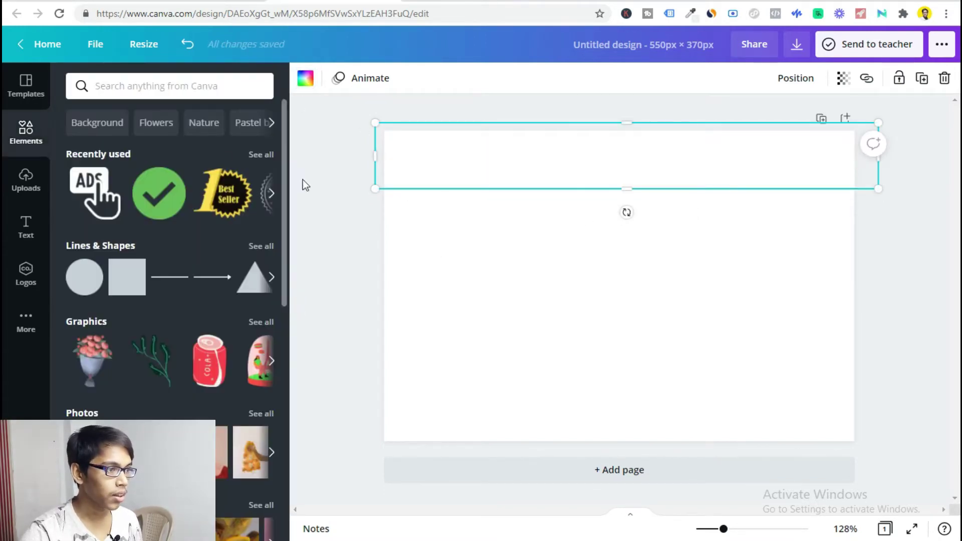
left_click(311, 79)
left_click(80, 255)
key("Escape")
Step: Set the page background below the header band to black
left_click(509, 242)
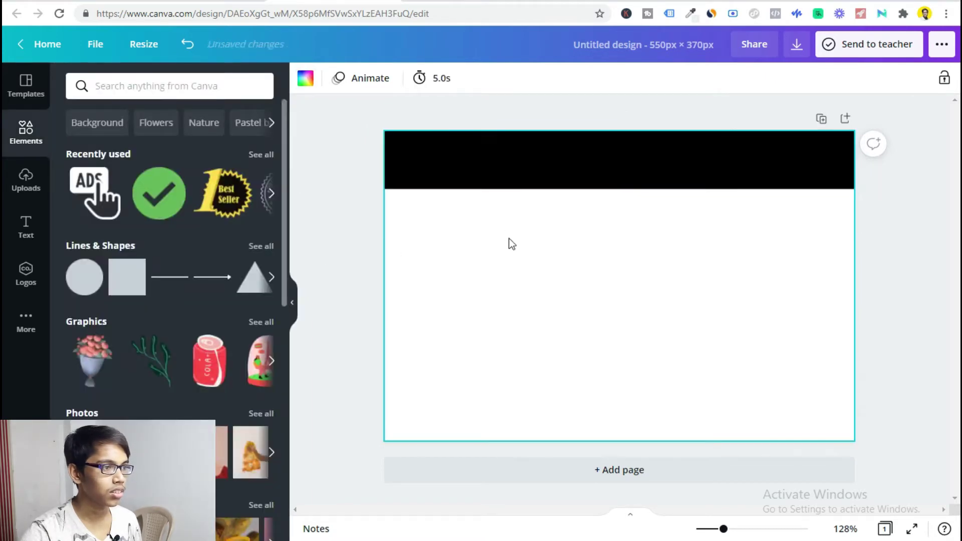
left_click(305, 78)
left_click(130, 153)
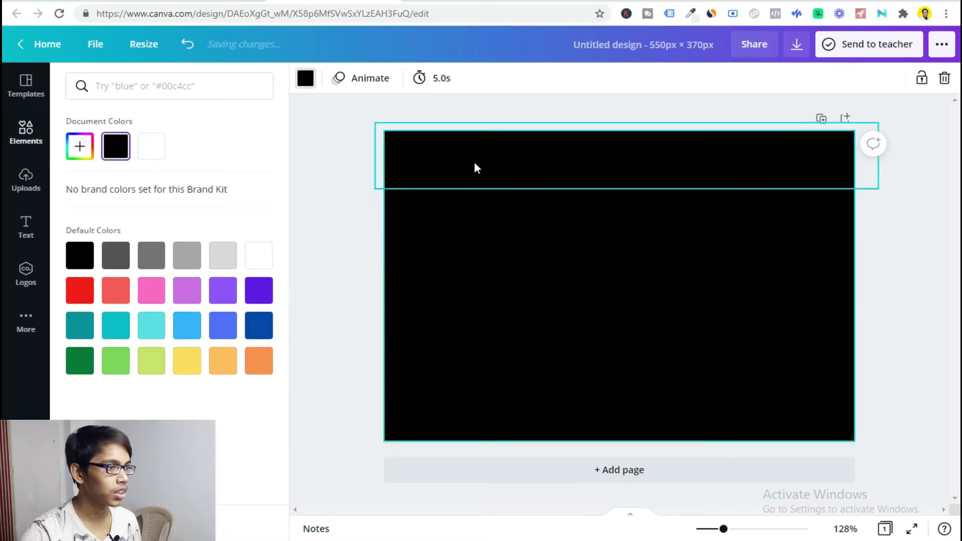
Step: Recolour the header band white and extend its lower edge to a height of about 83
left_click(474, 161)
left_click(305, 78)
left_click(249, 261)
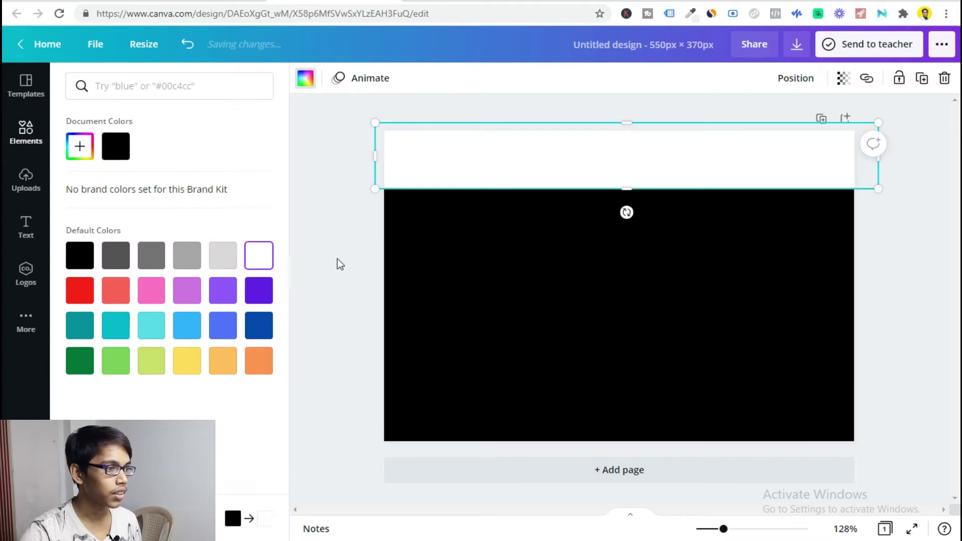
key("Escape")
left_click_drag(629, 189, 622, 191)
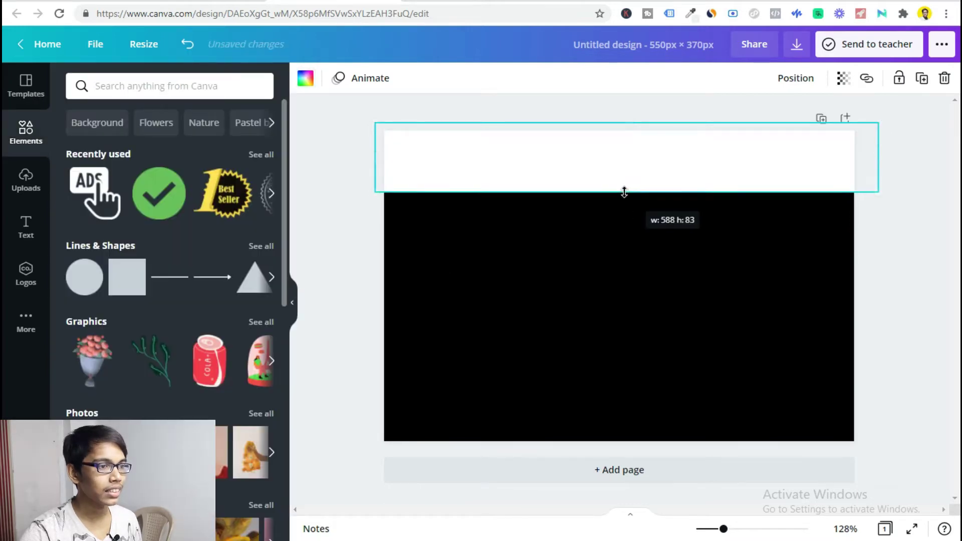
left_click(595, 230)
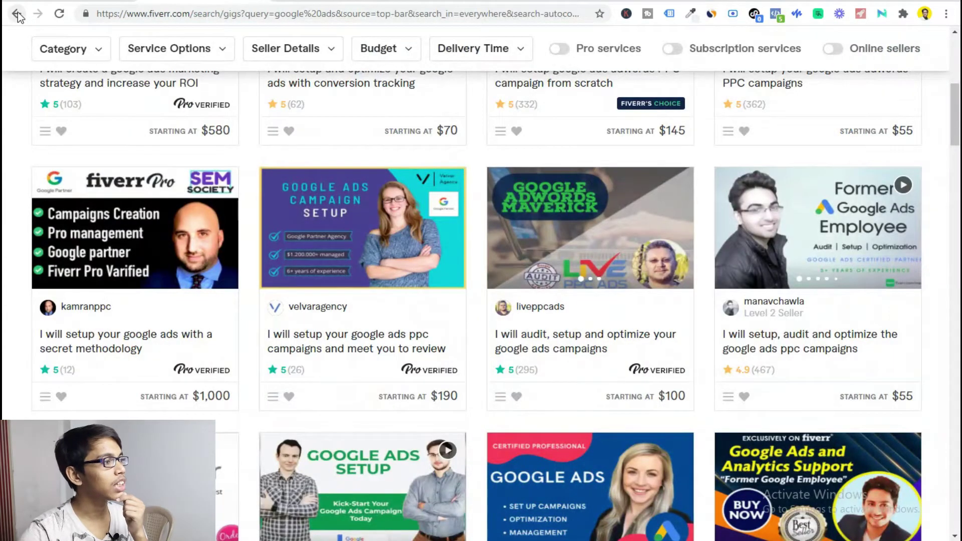
Step: Return to the Fiverr search results for facebook ads to examine the gig thumbnails for colour ideas
right_click(191, 1)
left_click(242, 88)
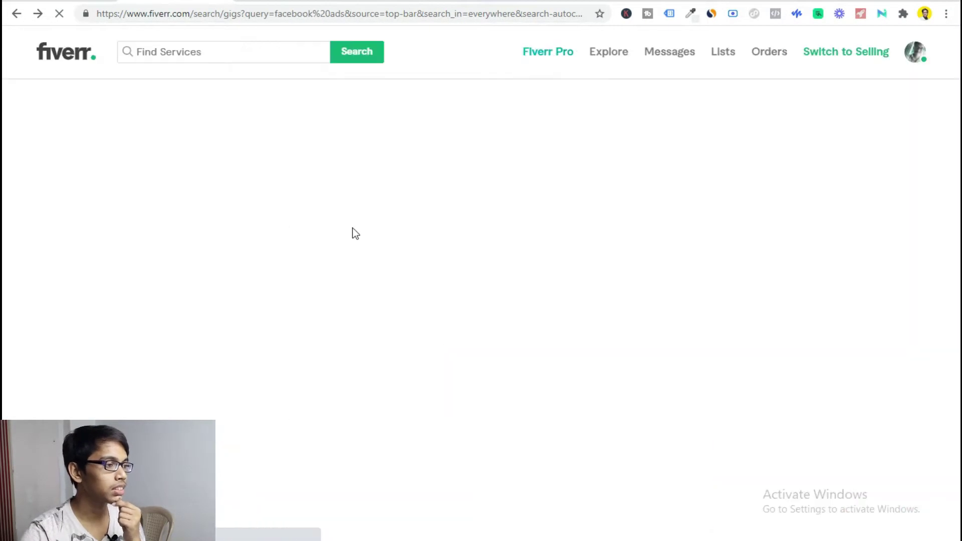
scroll(153, 271, "down", 1)
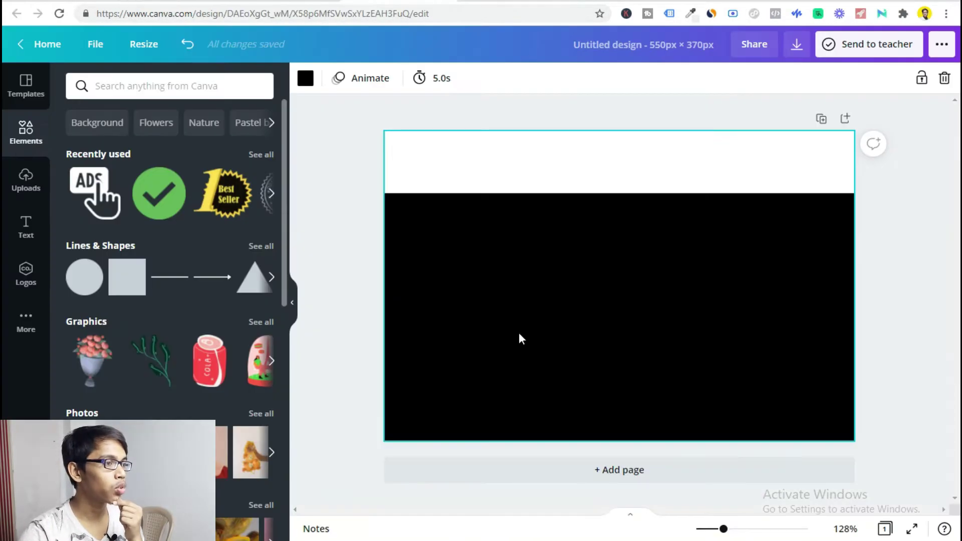
Step: Back in the blank Canva design, set the page background to the deep violet default colour
left_click(305, 78)
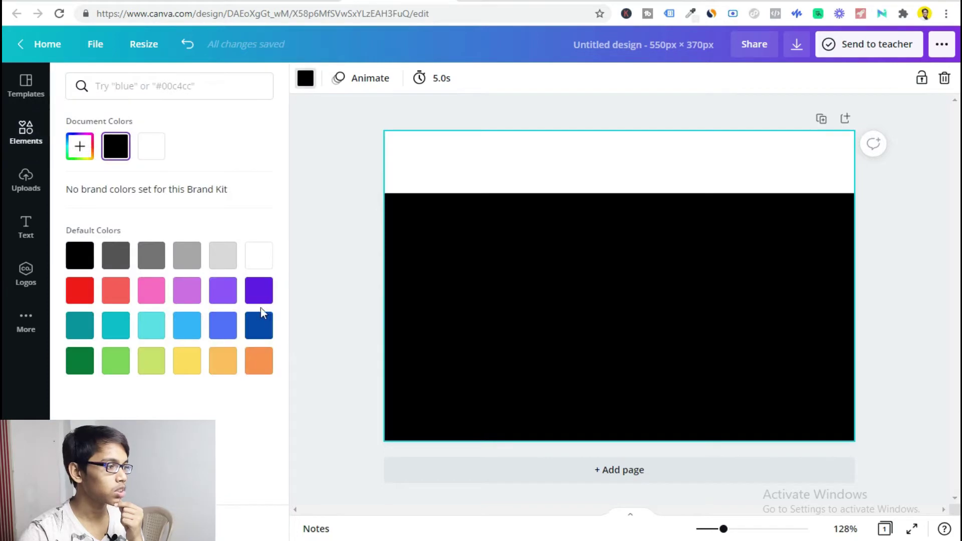
left_click(264, 295)
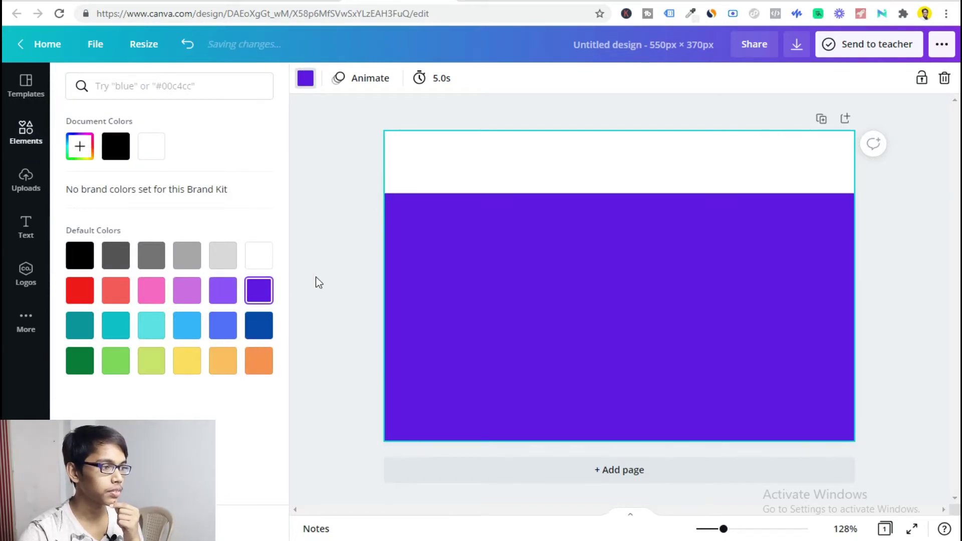
left_click(542, 197)
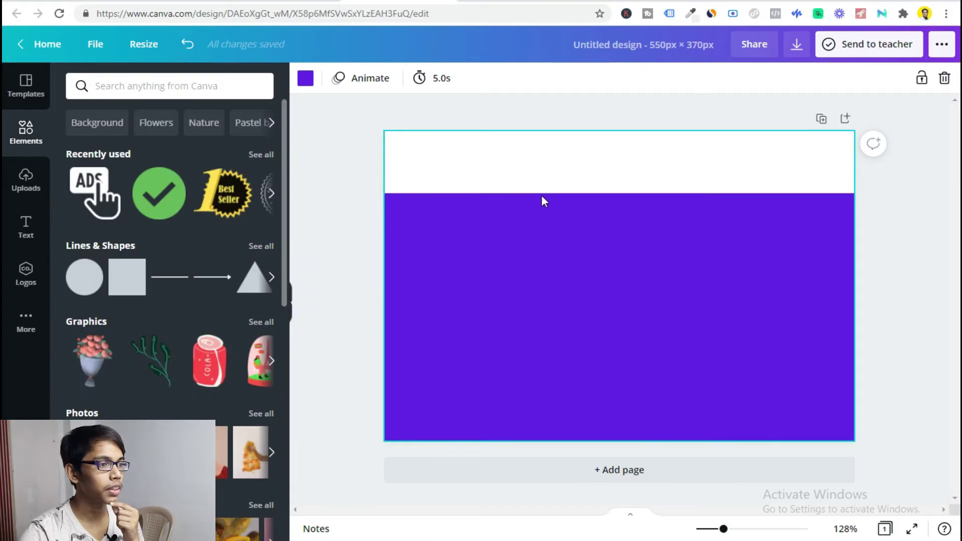
Step: Add the uploaded cut-out portrait pointing at the viewer, enlarge it to fill the height below the white band, and shift it left
left_click(28, 180)
scroll(151, 289, "down", 10)
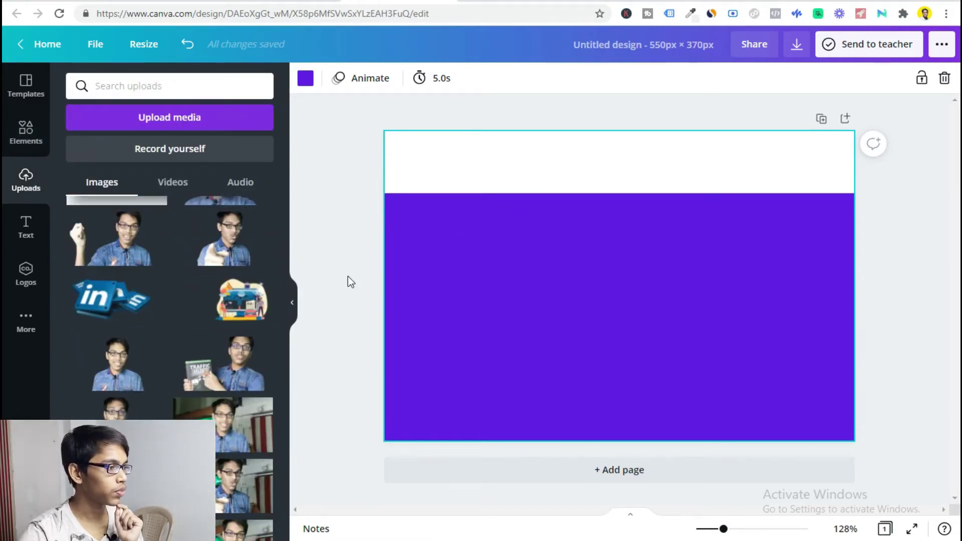
left_click_drag(226, 241, 477, 262)
left_click_drag(388, 240, 307, 192)
left_click_drag(672, 396, 749, 446)
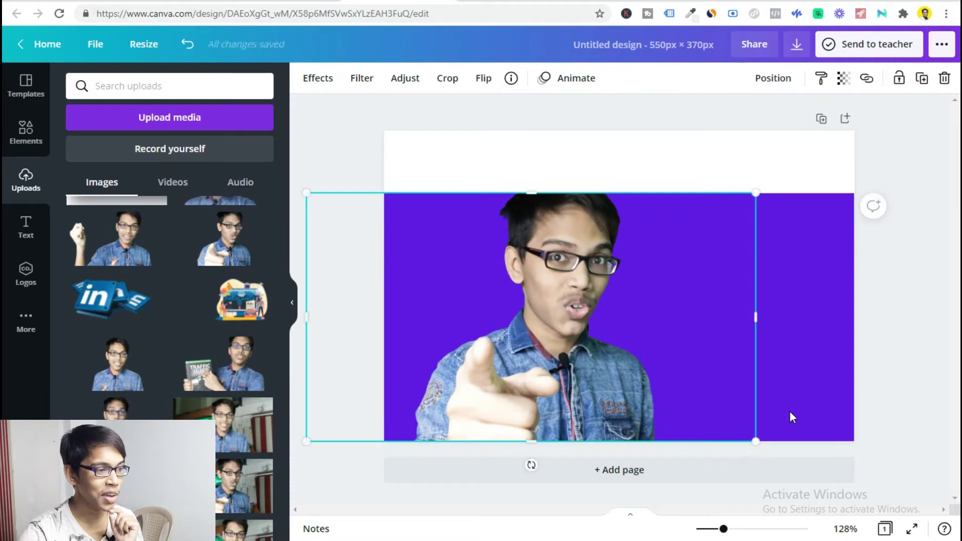
left_click_drag(657, 380, 611, 380)
left_click(905, 324)
left_click(639, 184)
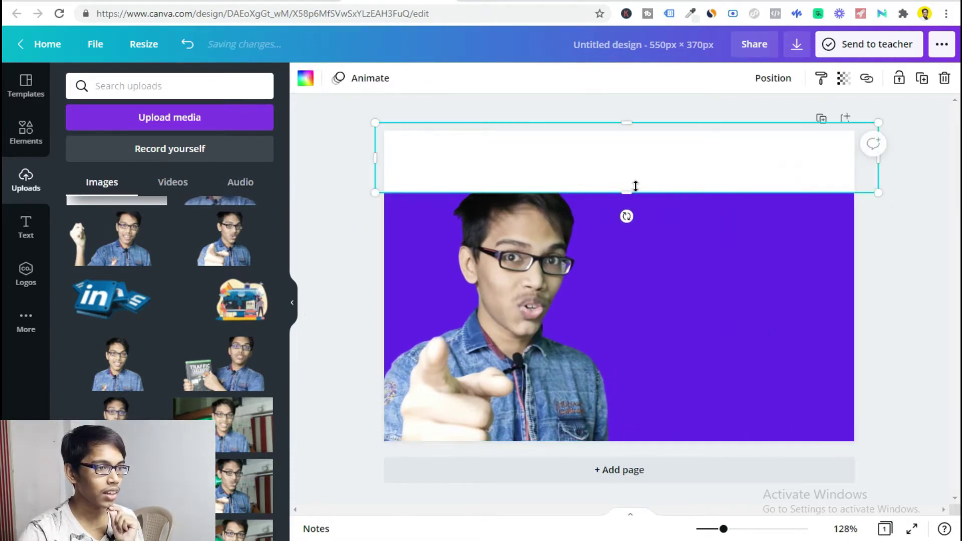
left_click_drag(630, 194, 385, 10)
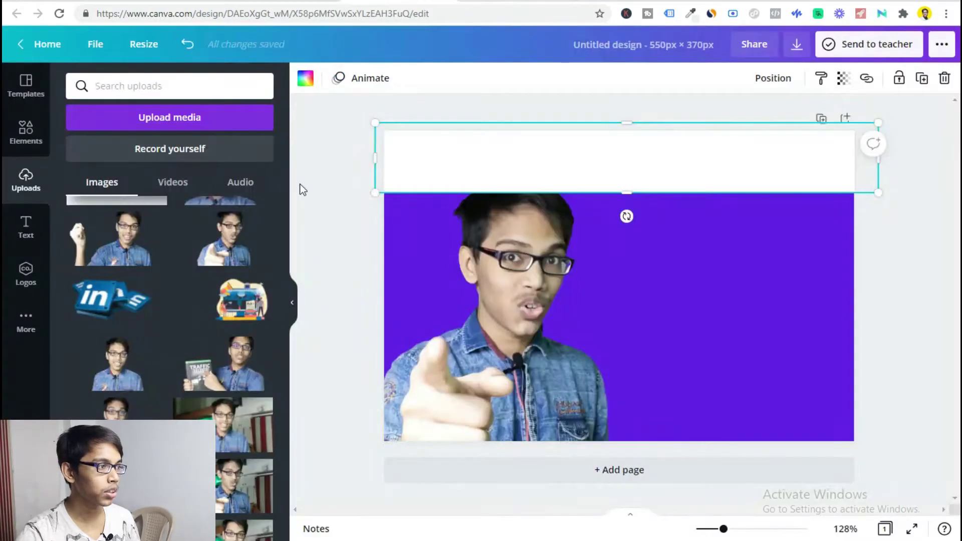
key("Escape")
Step: Add the uploaded Facebook Marketing Partner logo, shrink it to fit the white band, and centre it there
scroll(190, 272, "up", 8)
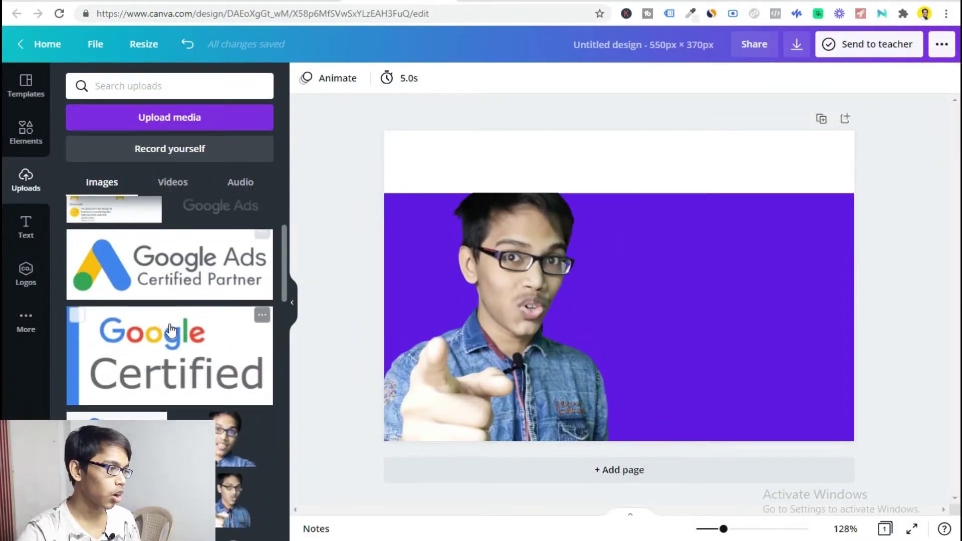
scroll(152, 352, "up", 3)
left_click_drag(154, 254, 607, 185)
left_click_drag(506, 221, 627, 172)
left_click_drag(712, 170, 627, 151)
left_click(626, 123)
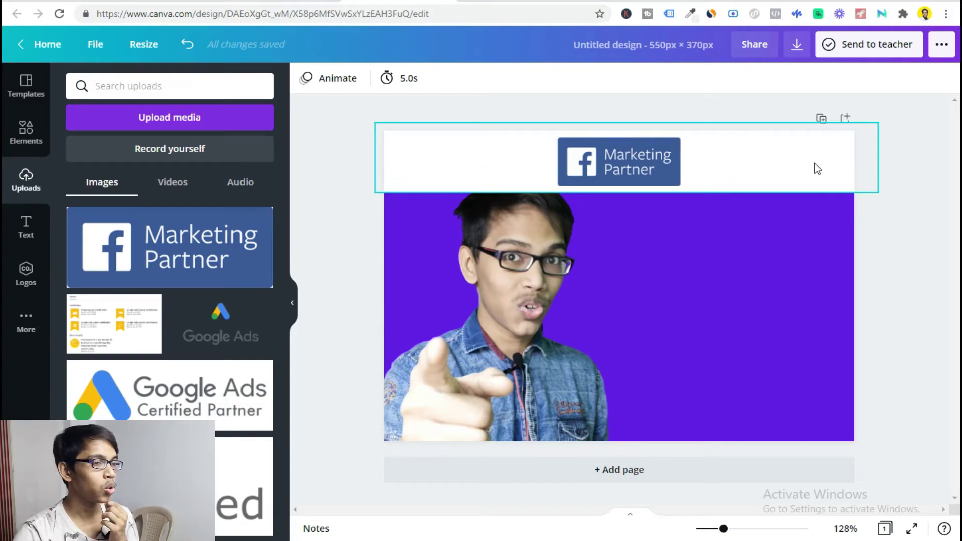
Step: Search the elements library for "high quality"
left_click(25, 135)
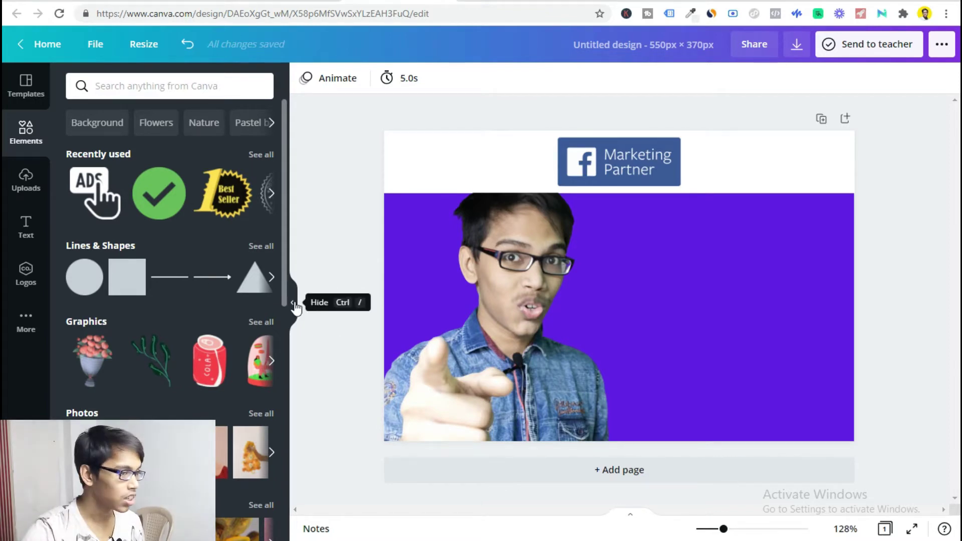
left_click(138, 85)
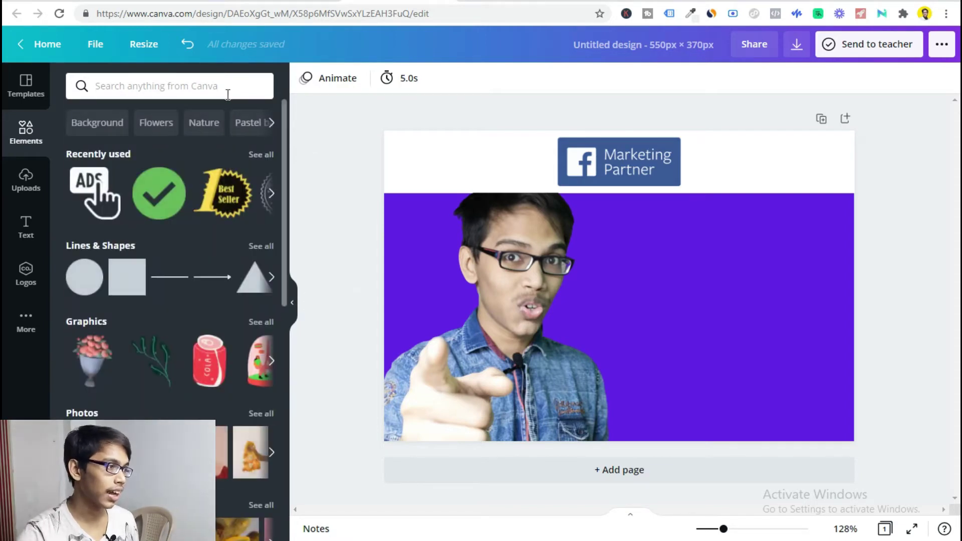
left_click(200, 85)
left_click(339, 143)
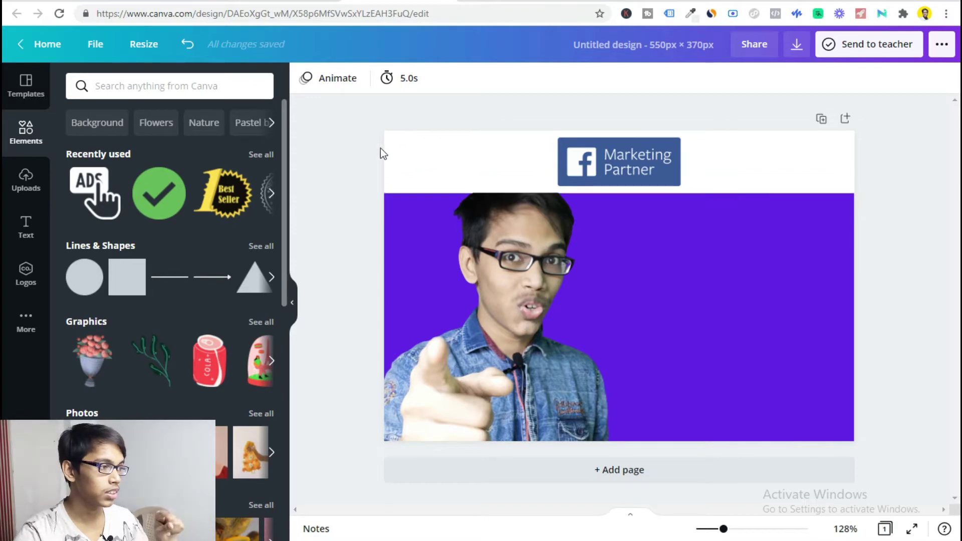
left_click(160, 86)
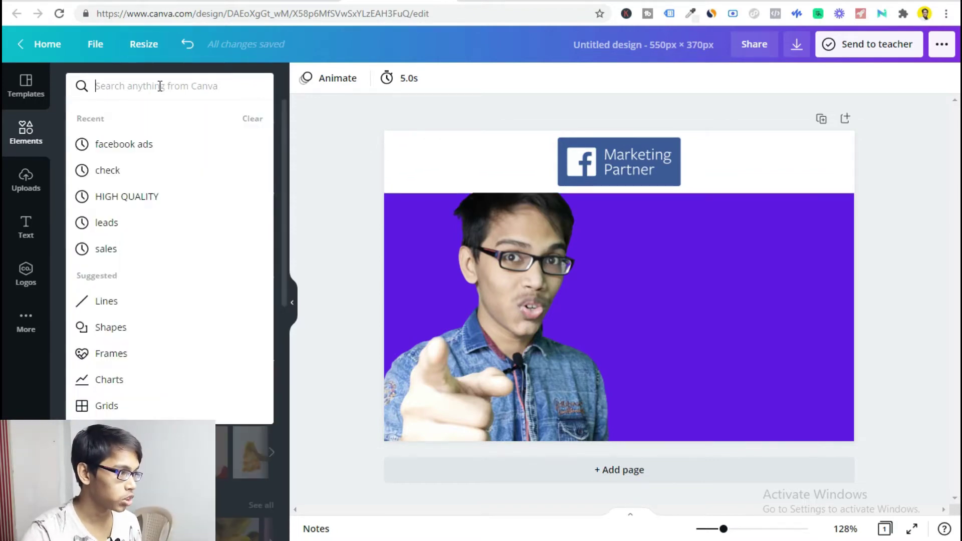
type("hi")
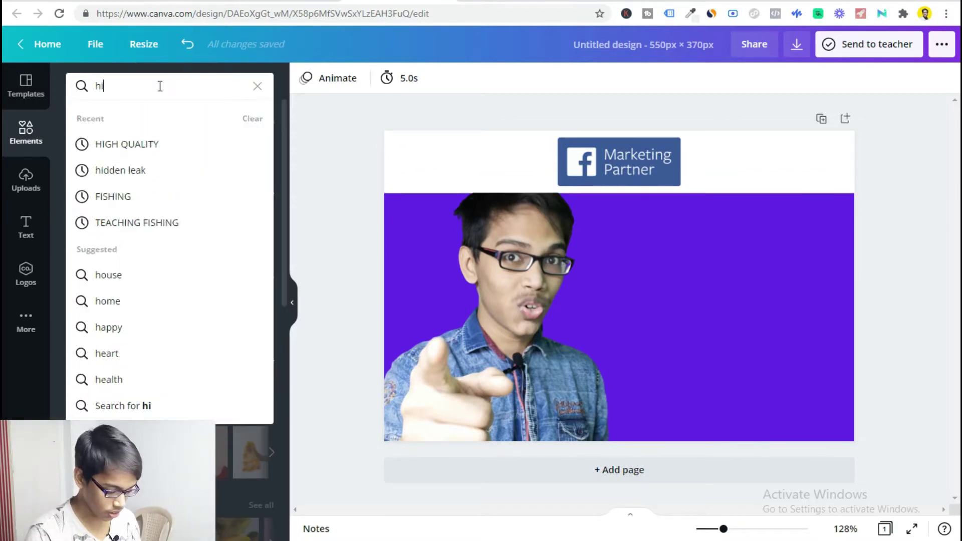
type("gh quality")
key("Return")
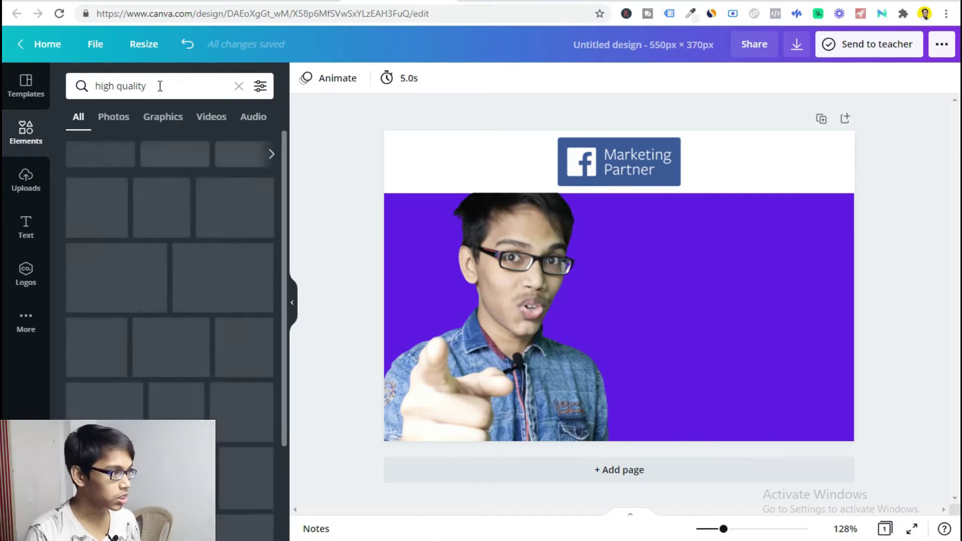
left_click_drag(123, 170, 474, 197)
scroll(190, 261, "down", 3)
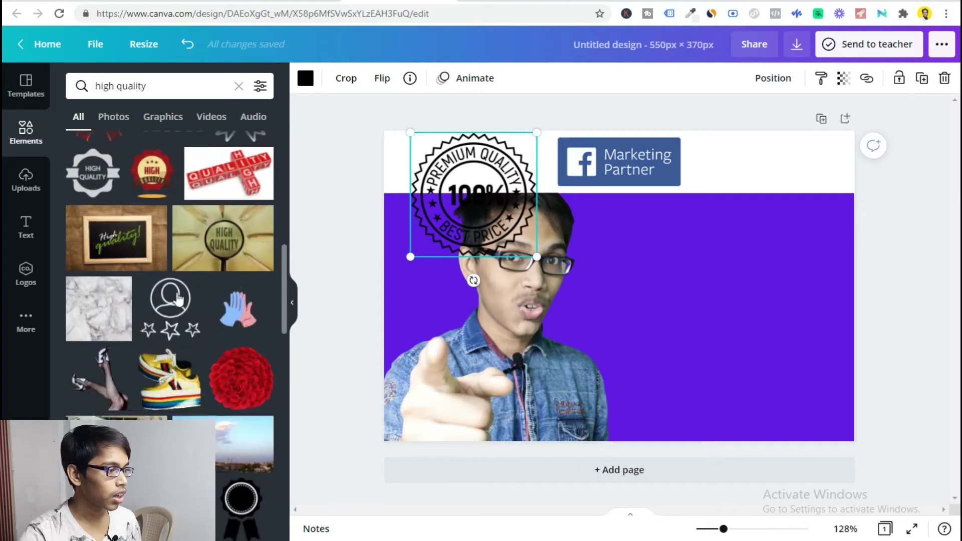
scroll(185, 280, "up", 5)
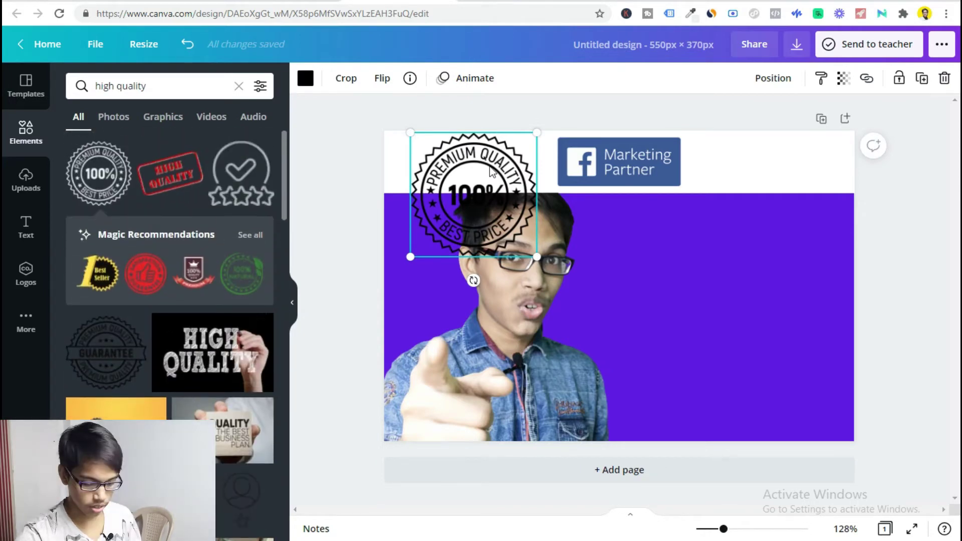
key("Delete")
left_click_drag(361, 199, 474, 175)
key("Delete")
Step: Add the round 100% Premium Quality Best Price badge and shrink it to fit the white band beside the Marketing Partner logo
left_click_drag(104, 173, 431, 193)
left_click_drag(356, 266, 454, 171)
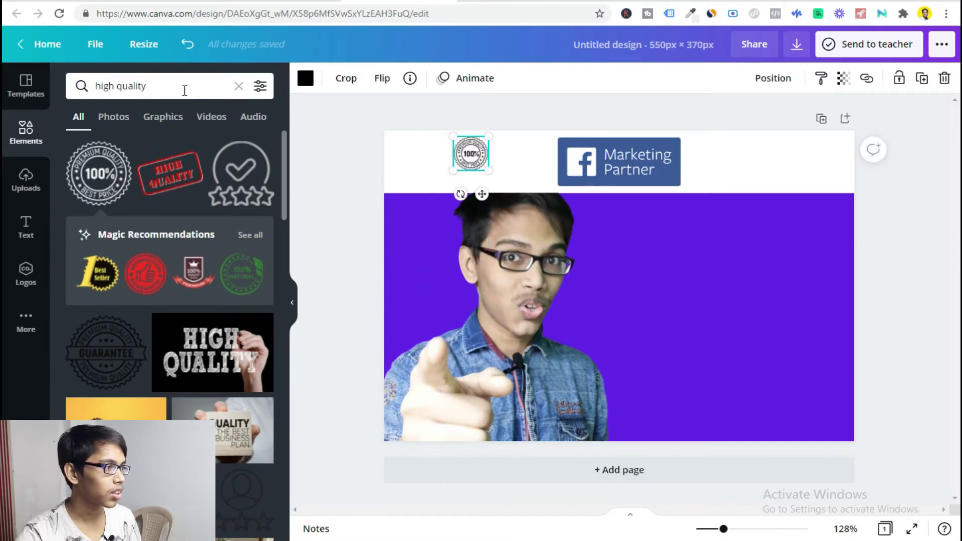
Step: Search the elements for "trust badge" and "golden trust badge" alternatives, and slightly enlarge the placed quality badge in the white band
left_click(187, 92)
type("trust badge")
key("Return")
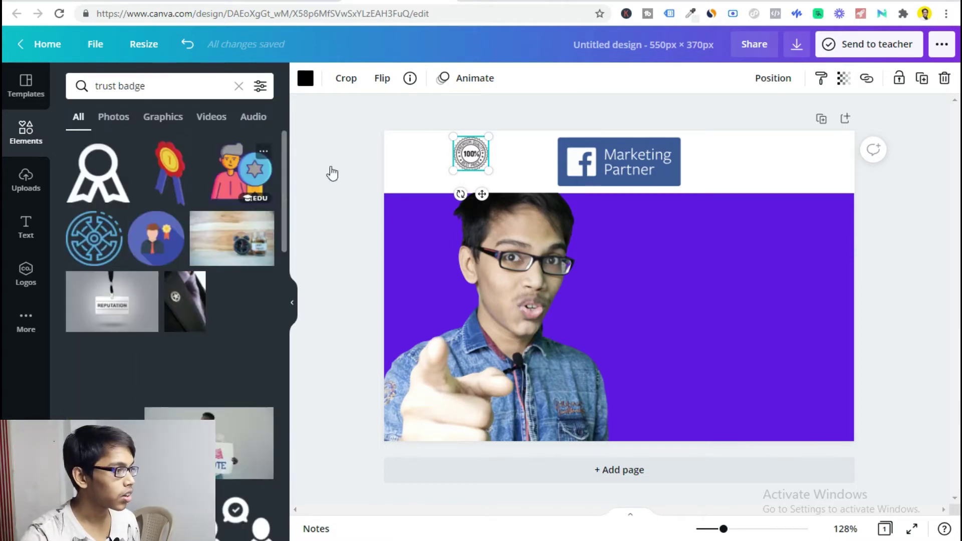
left_click_drag(471, 153, 416, 192)
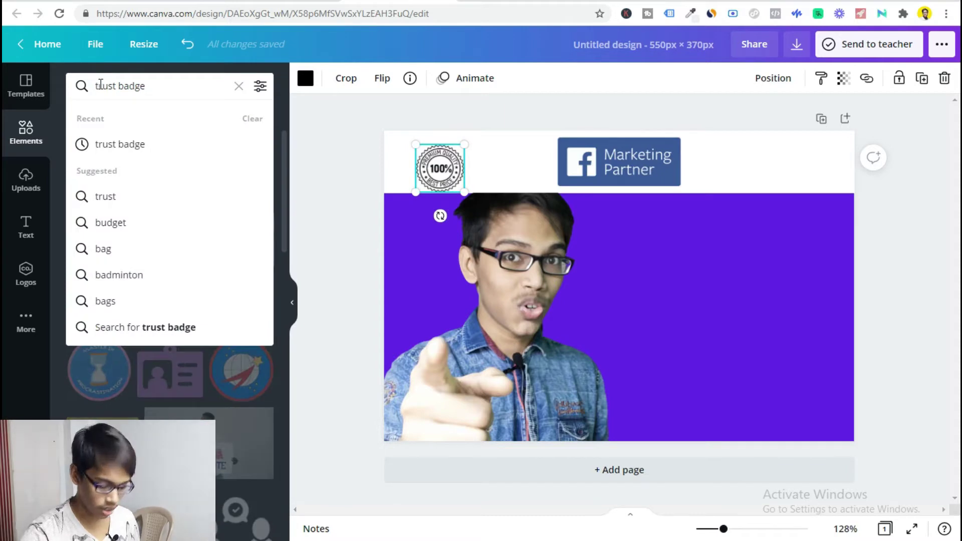
type("golden")
key("Return")
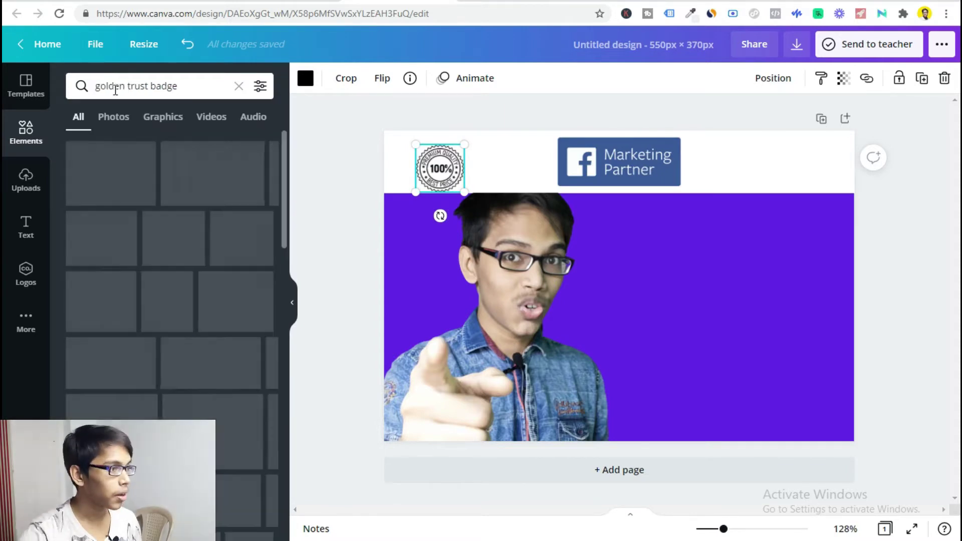
scroll(195, 323, "down", 1)
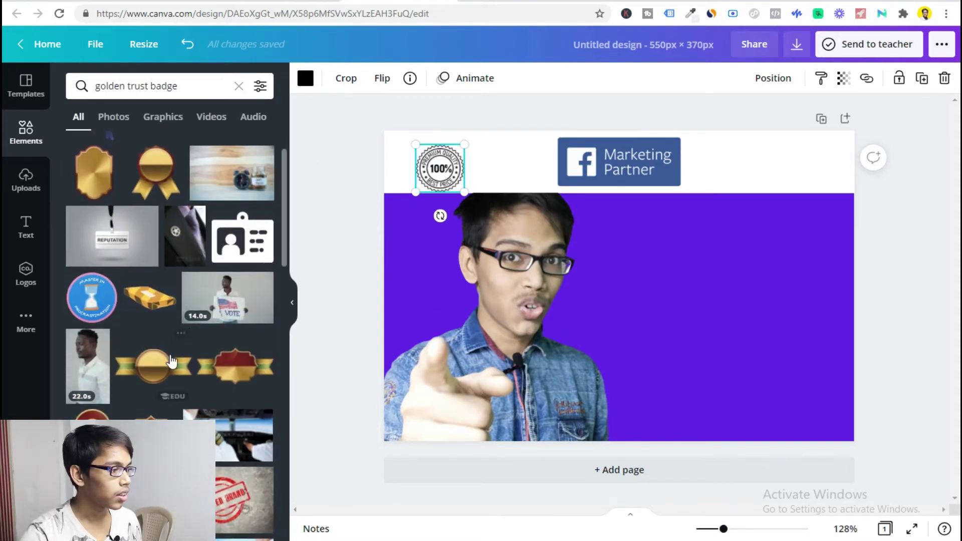
scroll(196, 323, "up", 1)
Step: Enlarge the quality badge to nearly fill the height of the white band and position it near the band's left end
left_click_drag(465, 144, 479, 130)
left_click_drag(417, 193, 423, 187)
left_click_drag(443, 154, 429, 153)
left_click(428, 125)
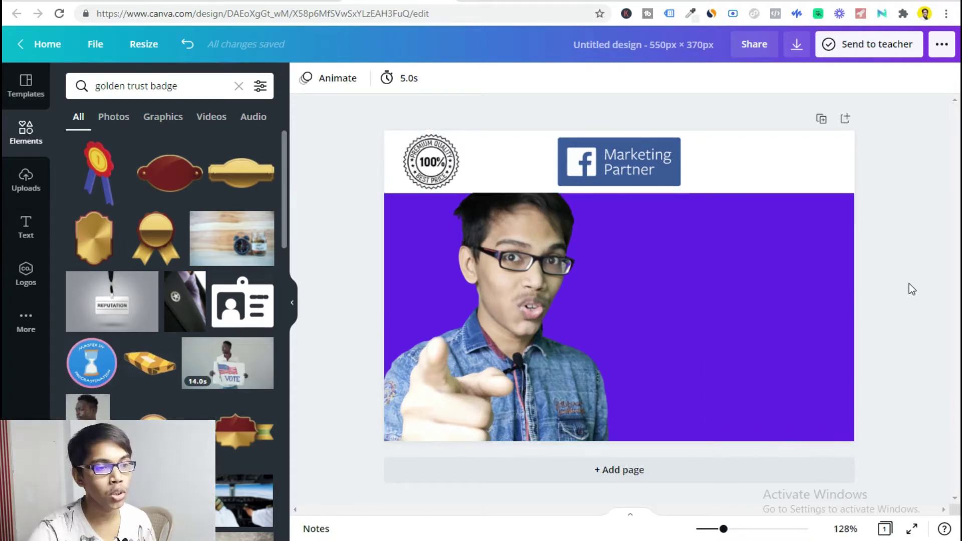
left_click(765, 178)
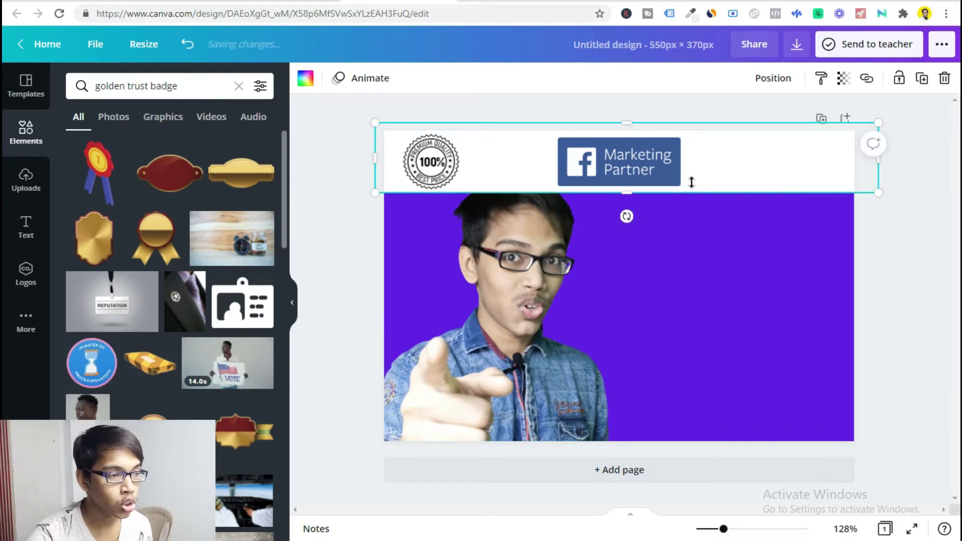
left_click(921, 290)
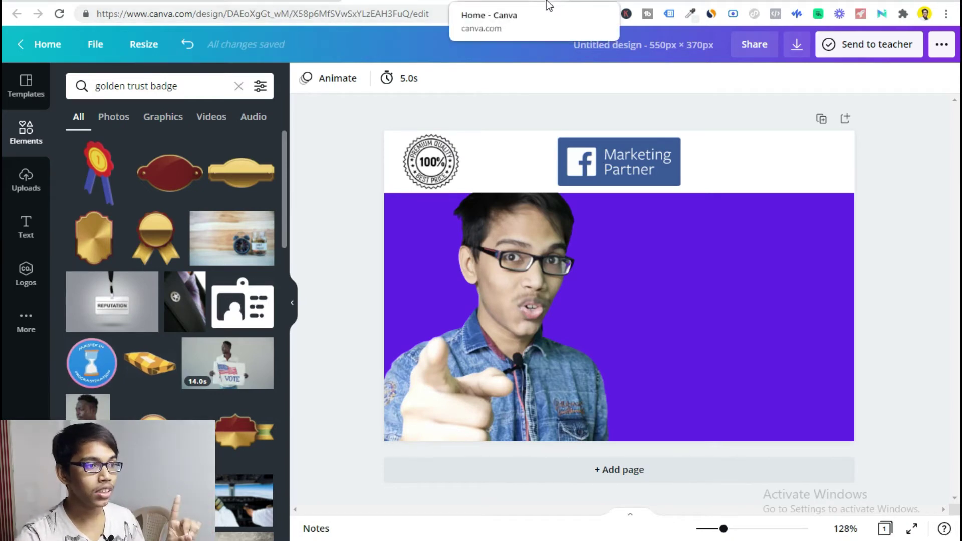
left_click(441, 167)
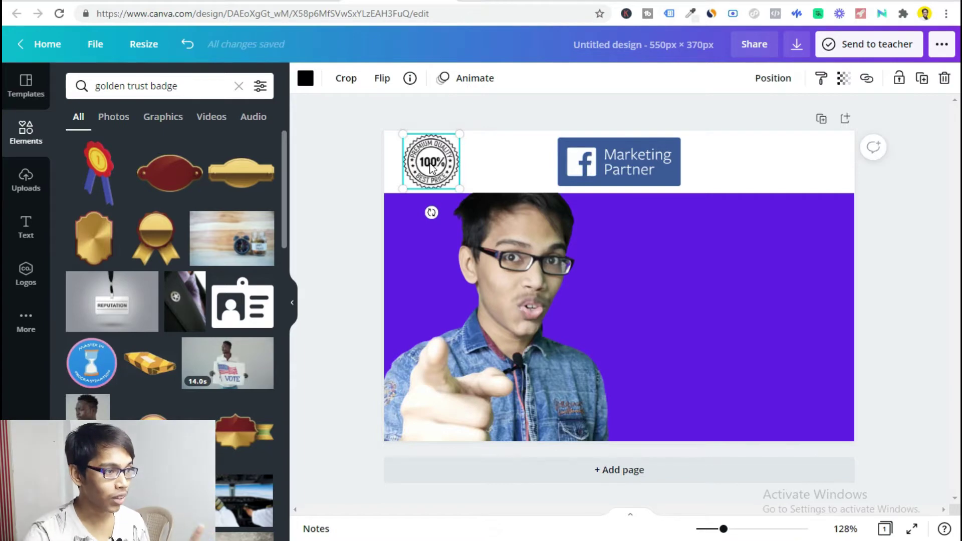
left_click(325, 209)
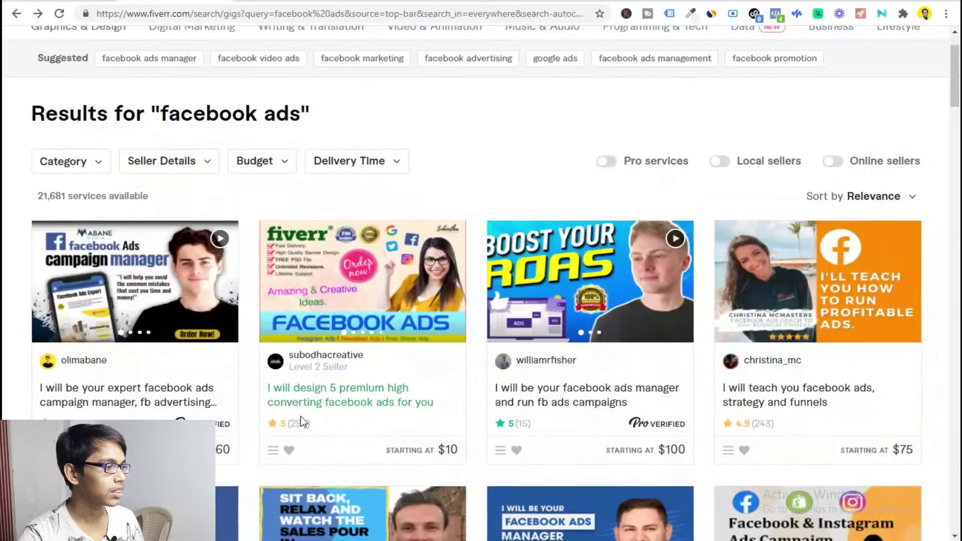
Step: Switch to the Fiverr search results for facebook ads and look through the first page of gig thumbnails for text and layout ideas
scroll(300, 420, "down", 10)
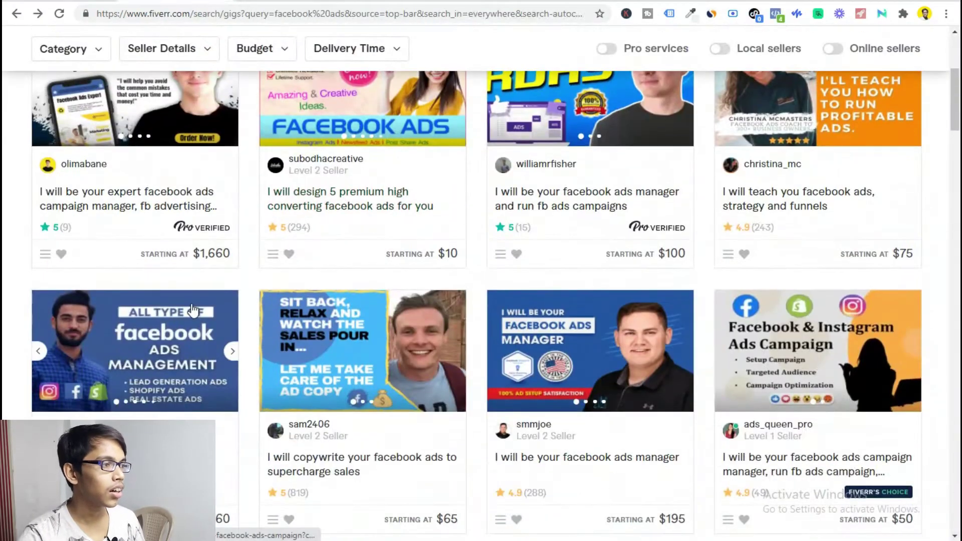
scroll(165, 134, "down", 5)
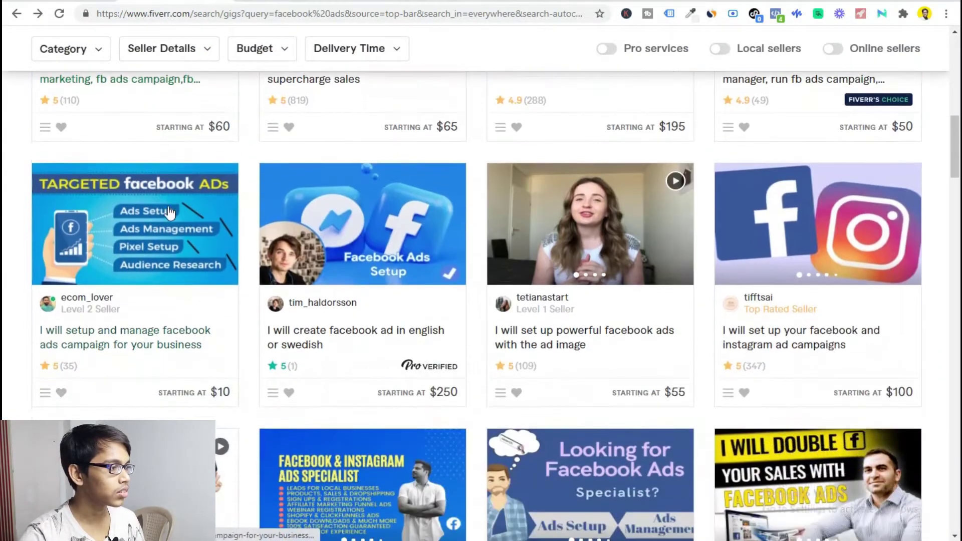
scroll(251, 239, "down", 12)
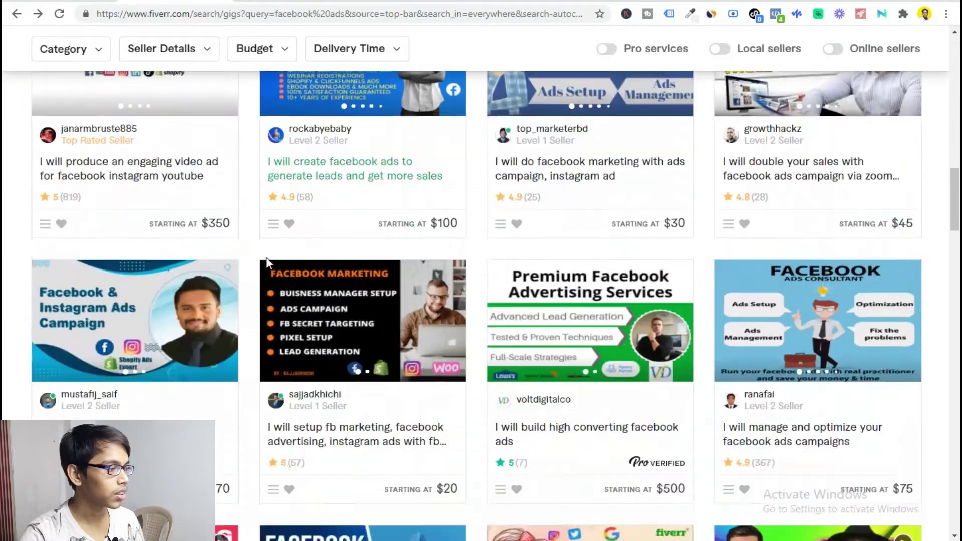
scroll(310, 246, "down", 10)
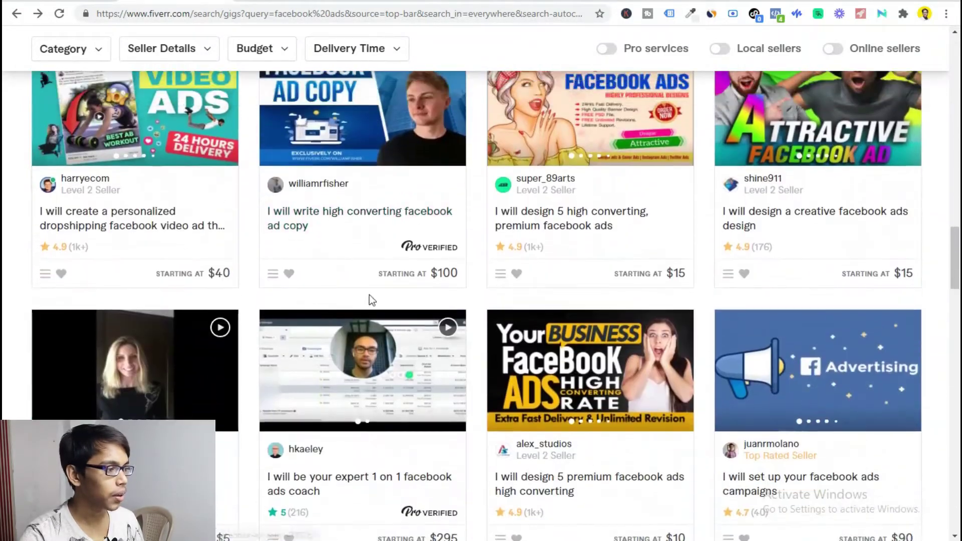
scroll(252, 296, "down", 19)
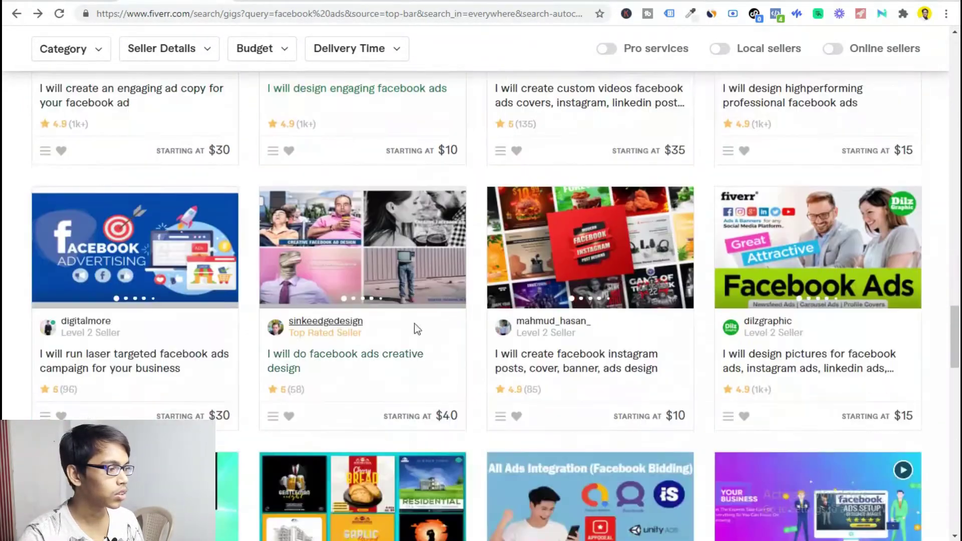
scroll(604, 354, "down", 9)
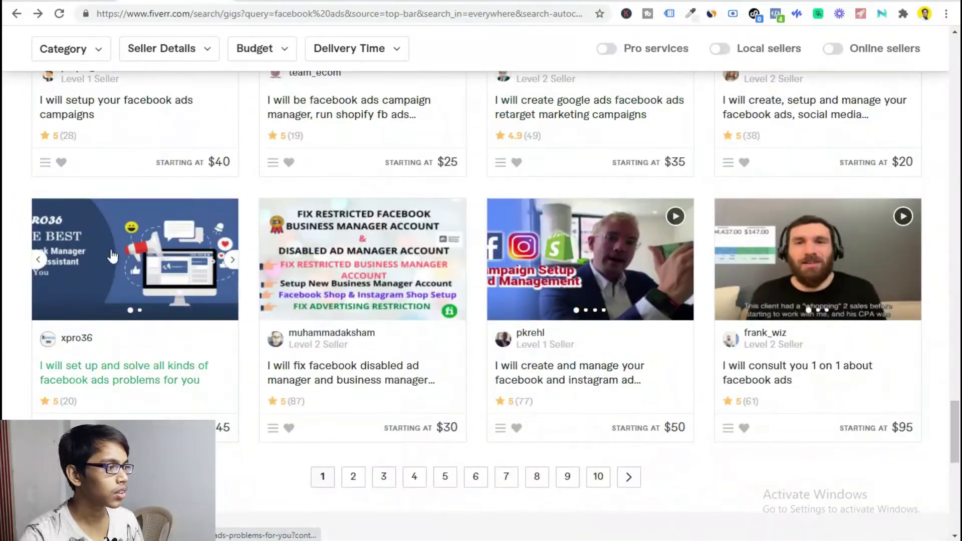
scroll(683, 207, "up", 1)
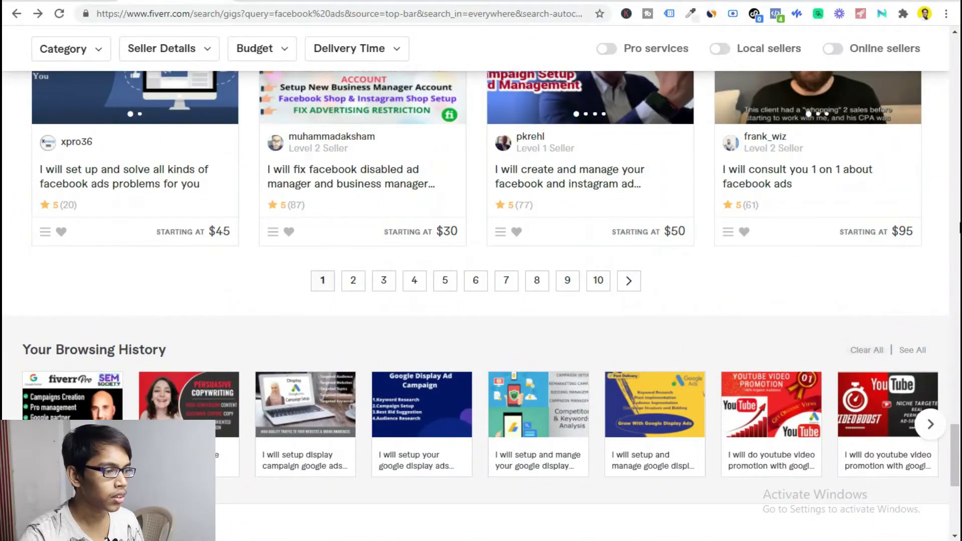
scroll(908, 253, "down", 2)
scroll(918, 188, "up", 12)
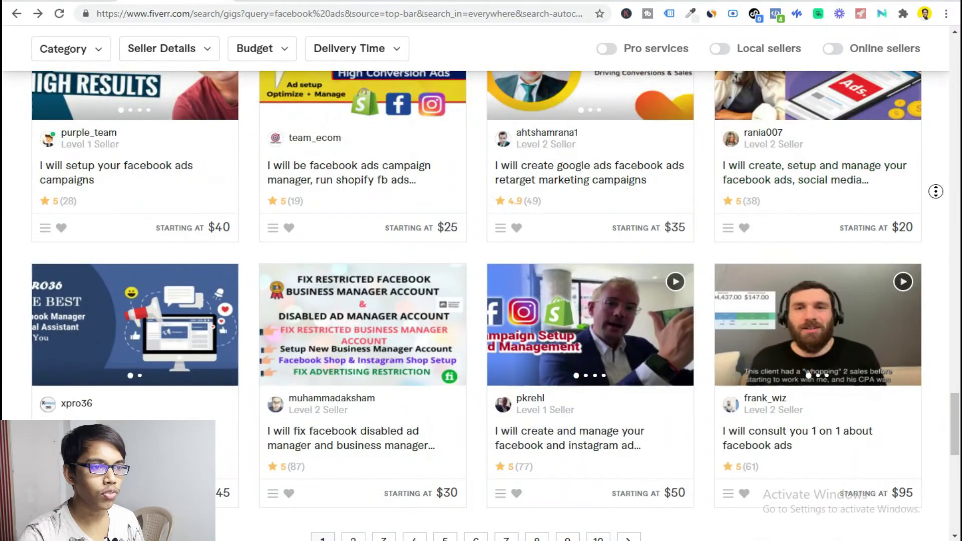
scroll(941, 39, "up", 10)
Step: Re-examine the gig thumbnails in the upper rows of the Fiverr results for their headlines and service lists
scroll(912, 187, "down", 4)
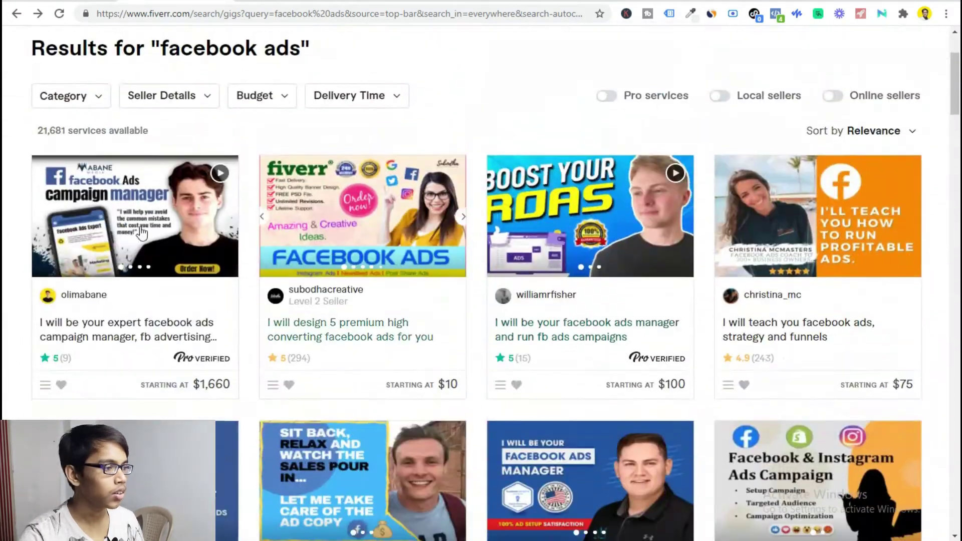
scroll(240, 321, "down", 2)
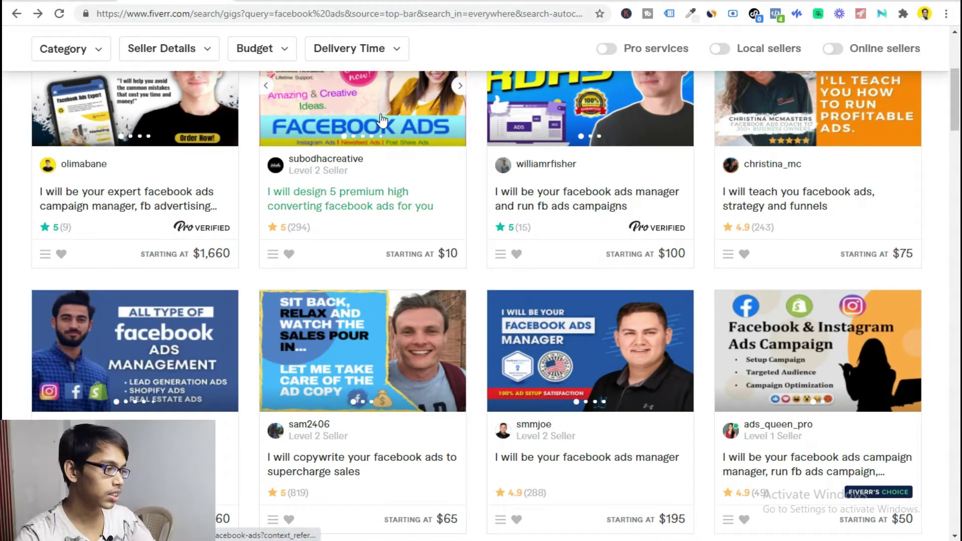
scroll(401, 290, "up", 3)
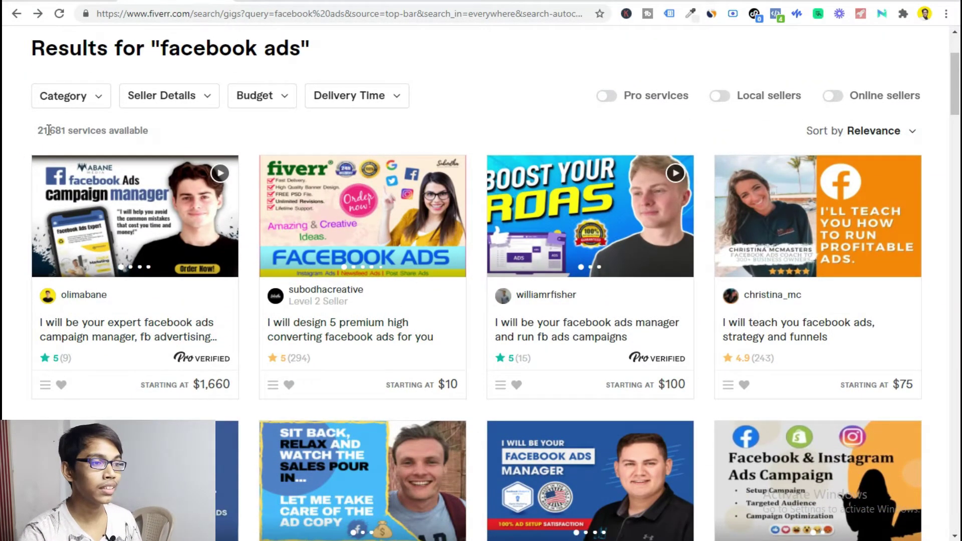
left_click(157, 126)
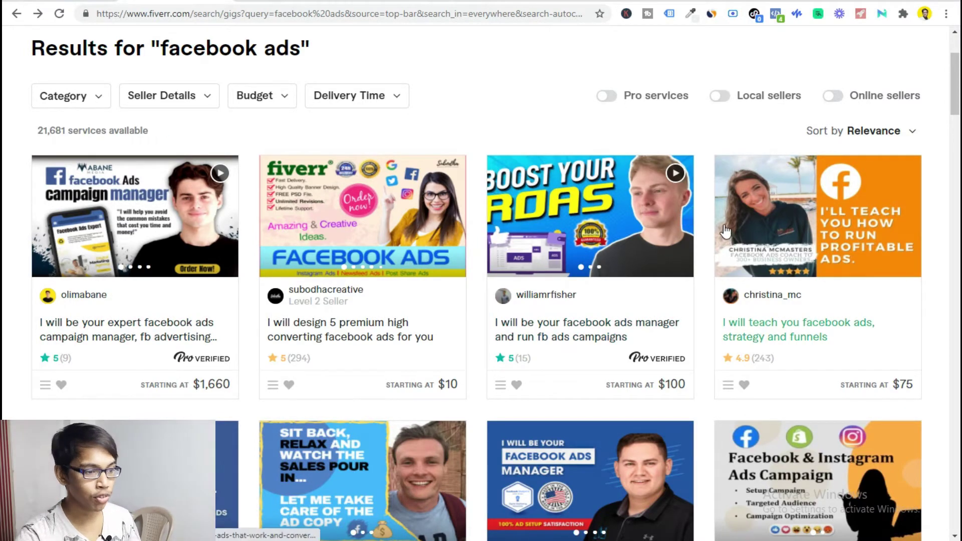
scroll(721, 250, "down", 4)
scroll(722, 260, "down", 5)
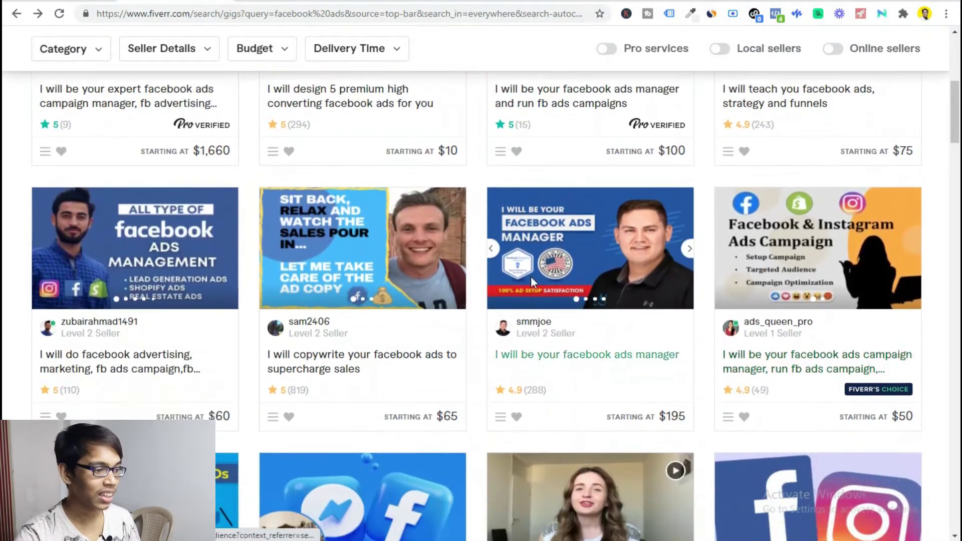
scroll(183, 286, "down", 5)
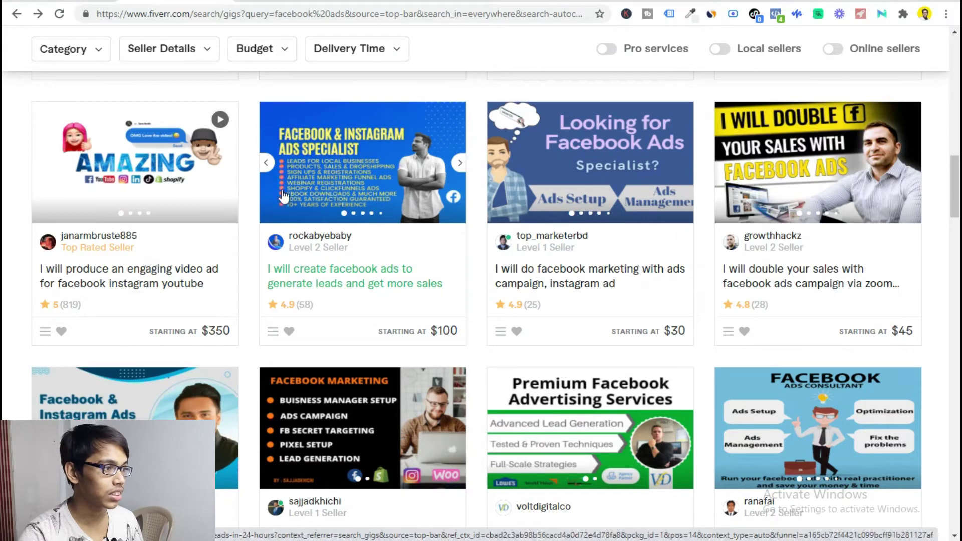
scroll(362, 183, "down", 3)
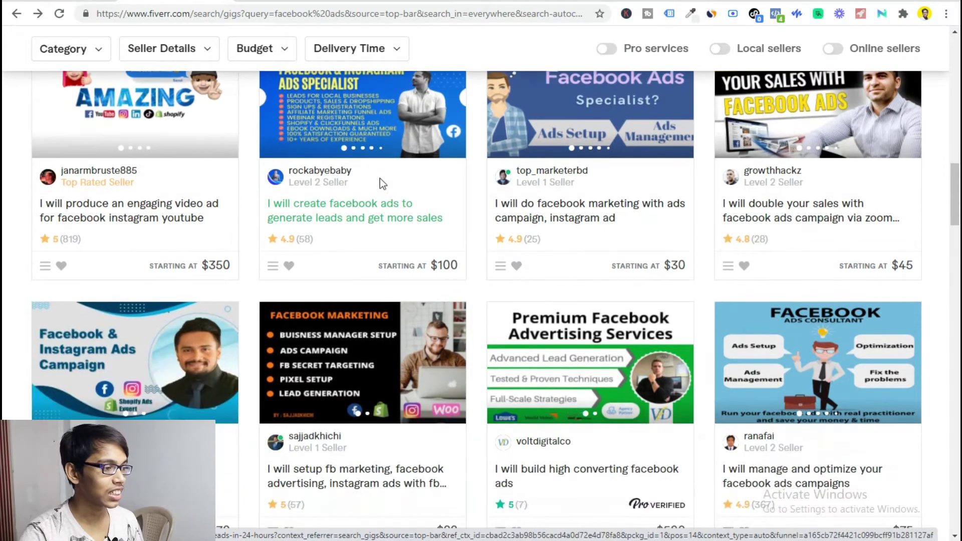
scroll(352, 232, "up", 1)
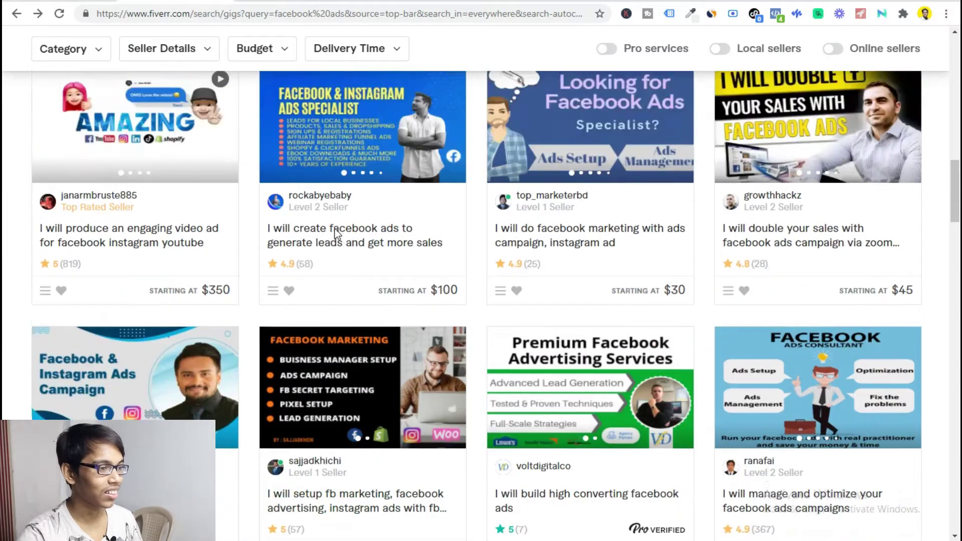
scroll(563, 208, "down", 4)
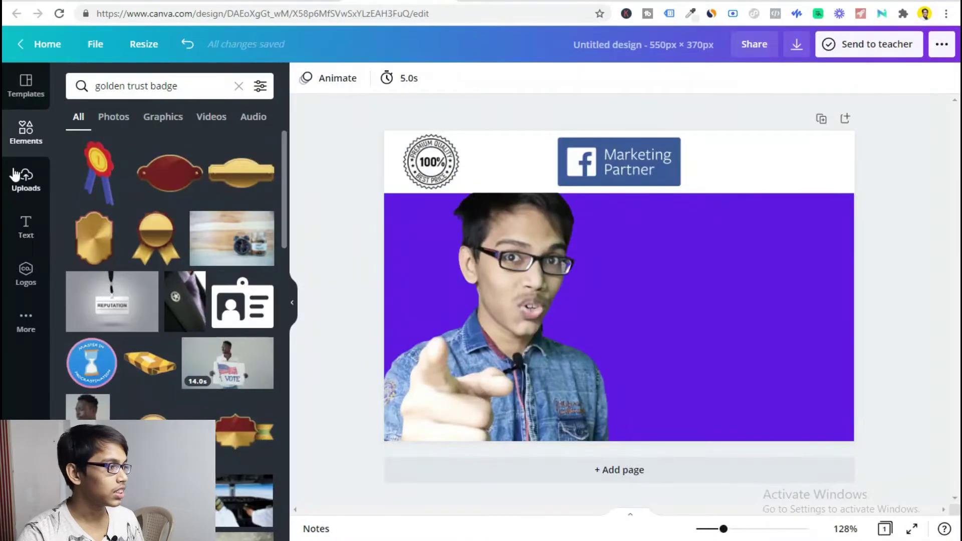
Step: Add a heading to the purple area beside the portrait reading "Advanced Lead Generation"
left_click(26, 228)
left_click_drag(133, 171, 666, 275)
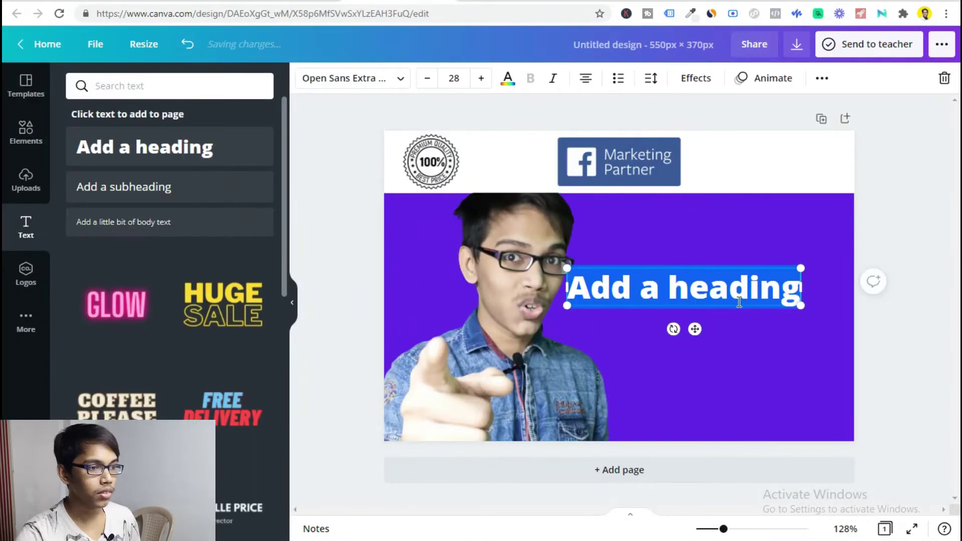
type("Advanced Lead B")
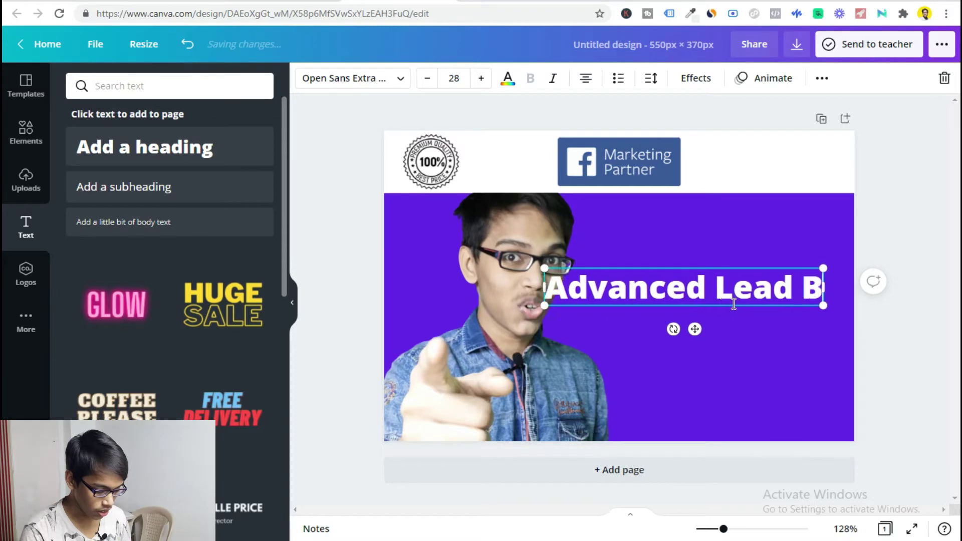
key("BackSpace")
type("Generation")
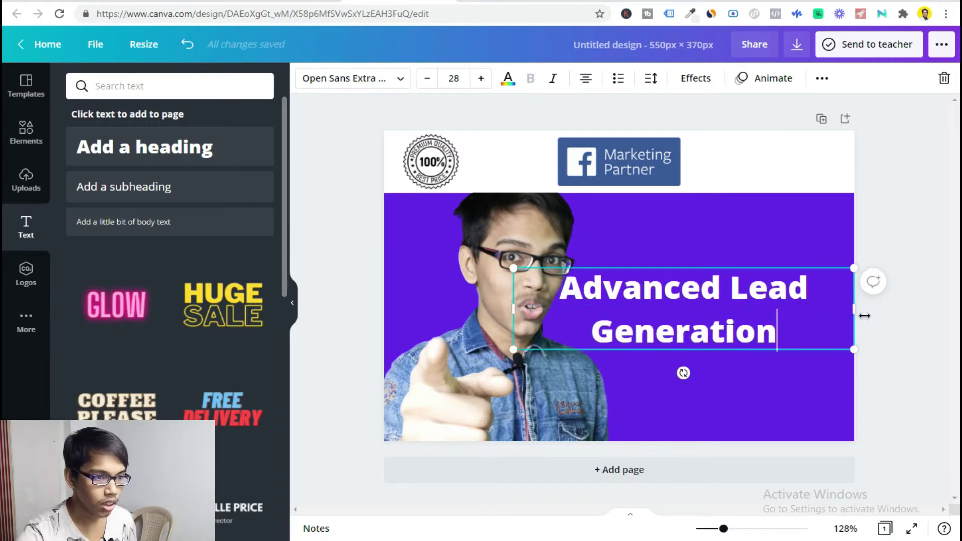
Step: Scale the heading to about size 22.3, left-align its text and fit it on two lines in the upper purple area beside the portrait
left_click_drag(864, 316, 916, 301)
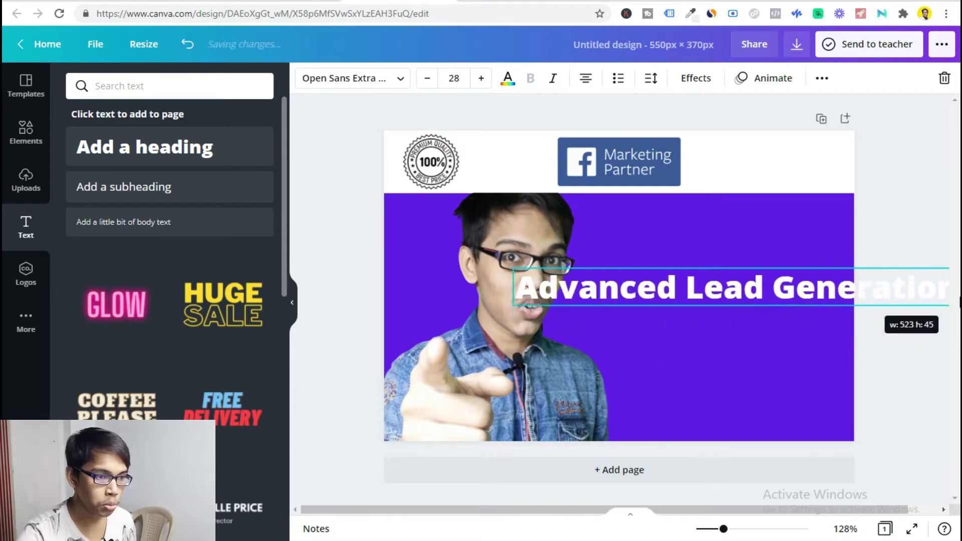
left_click_drag(515, 269, 726, 265)
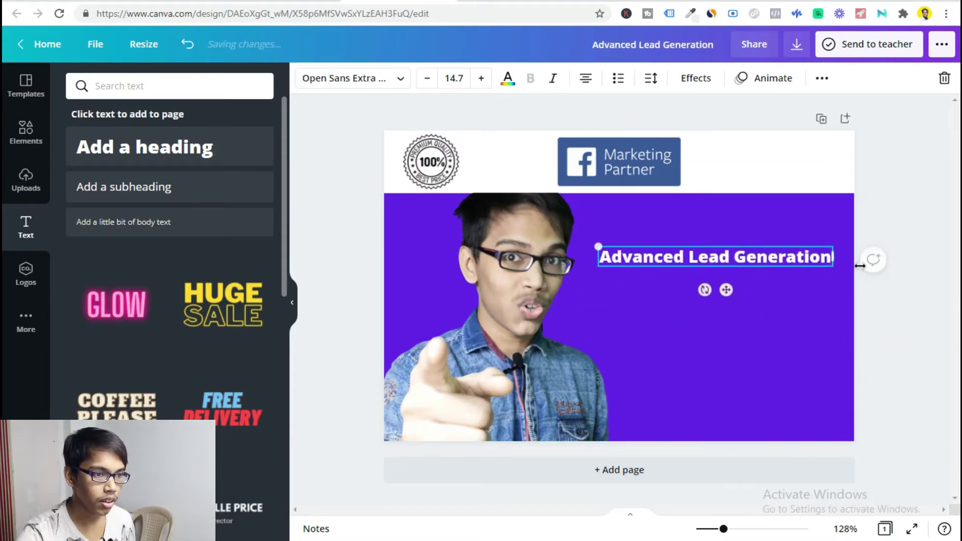
left_click_drag(846, 266, 824, 280)
left_click_drag(721, 280, 701, 268)
left_click(586, 79)
left_click_drag(808, 268, 784, 306)
left_click(727, 307)
left_click_drag(702, 275, 721, 257)
left_click_drag(807, 288, 811, 291)
left_click_drag(714, 277, 701, 273)
Step: Tighten the line spacing of the "Advanced Lead Generation" heading
left_click(651, 79)
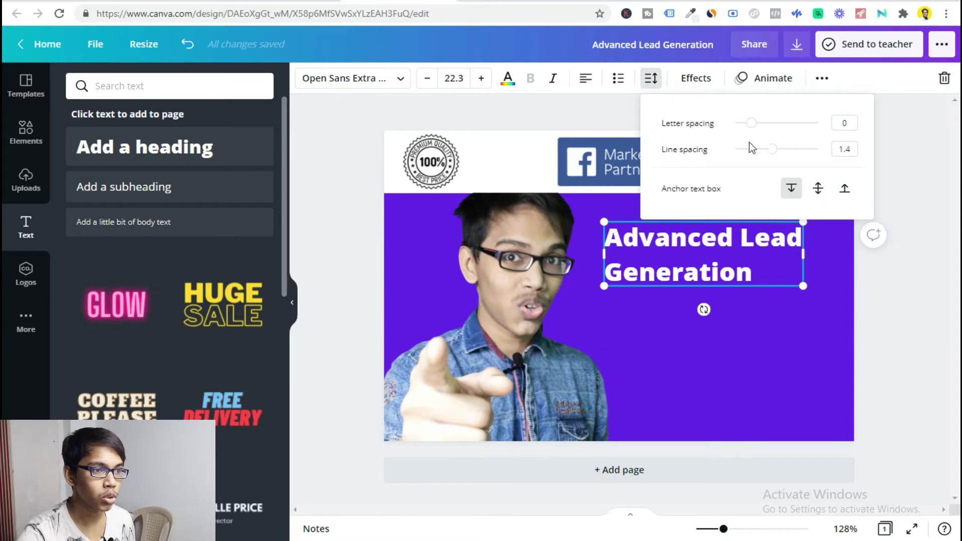
left_click_drag(771, 149, 758, 149)
left_click(740, 378)
Step: Duplicate the "Advanced Lead Generation" heading and place the copy below the original
left_click(712, 252)
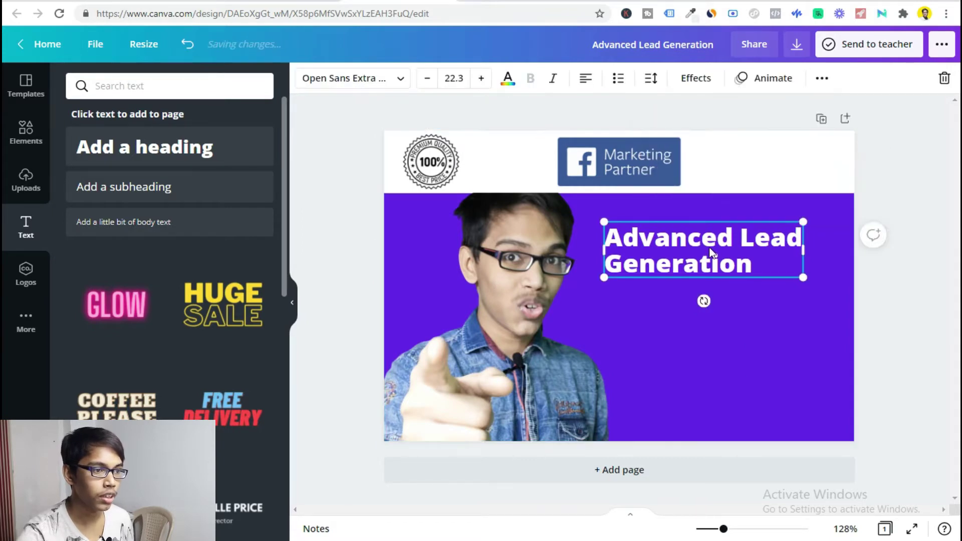
left_click(821, 79)
left_click(820, 107)
left_click_drag(741, 273, 730, 343)
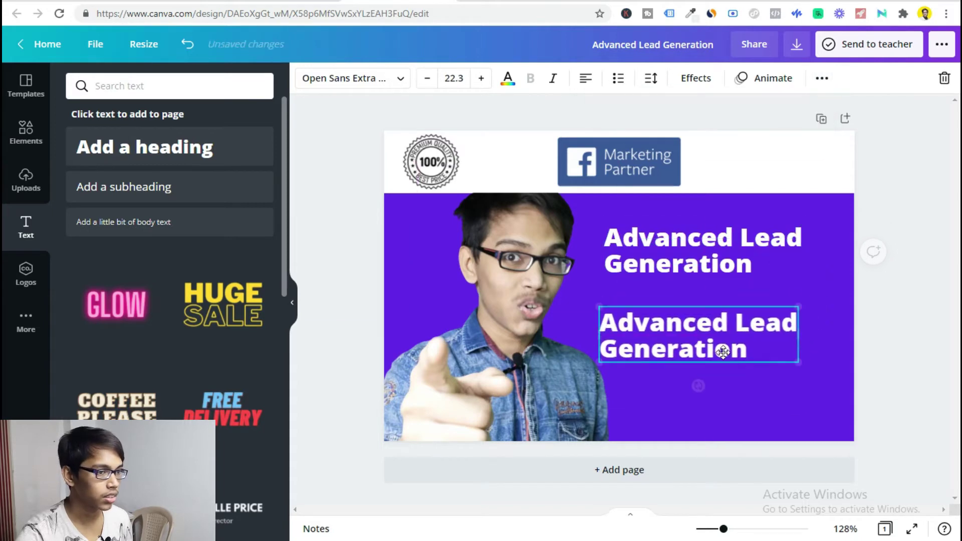
Step: Change the copied heading to "Tested & Proven Techniques", widen it to fit two lines and left-align it beneath the first heading
double_click(730, 343)
key("ctrl+a")
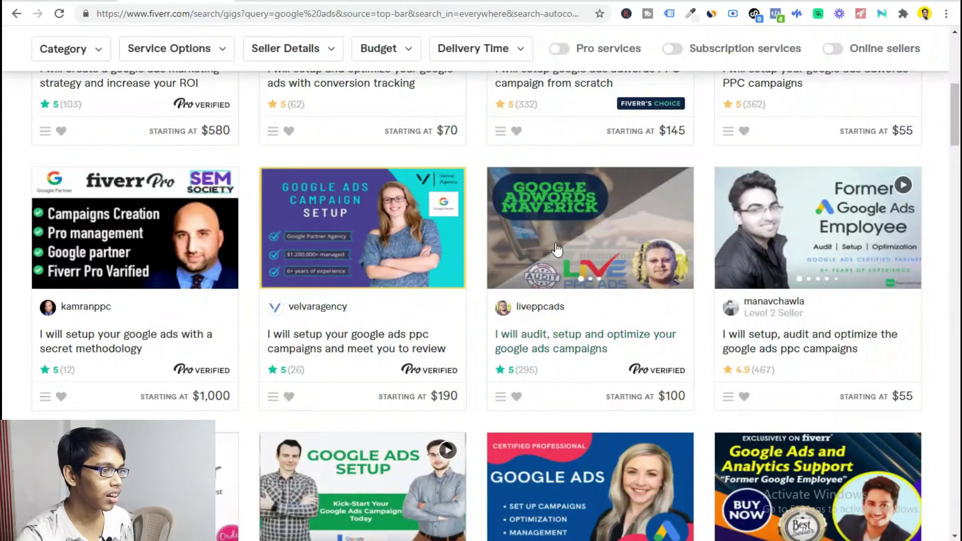
scroll(608, 307, "down", 1)
scroll(616, 310, "up", 5)
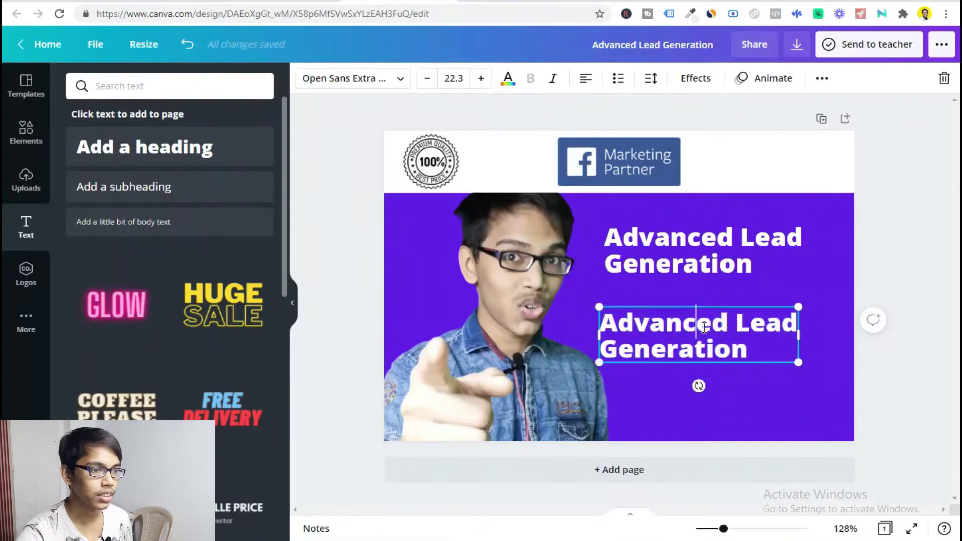
triple_click(704, 326)
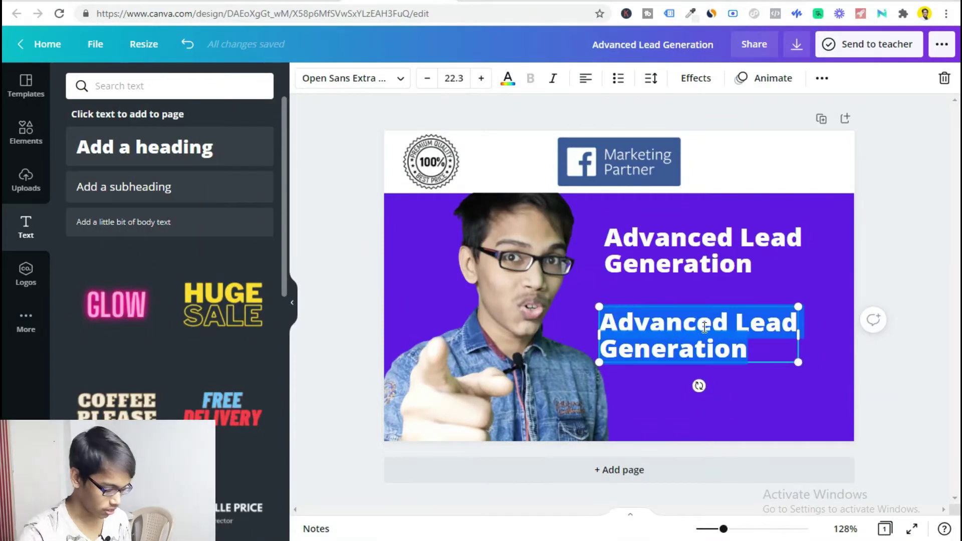
type("Tested & Proven Techniques")
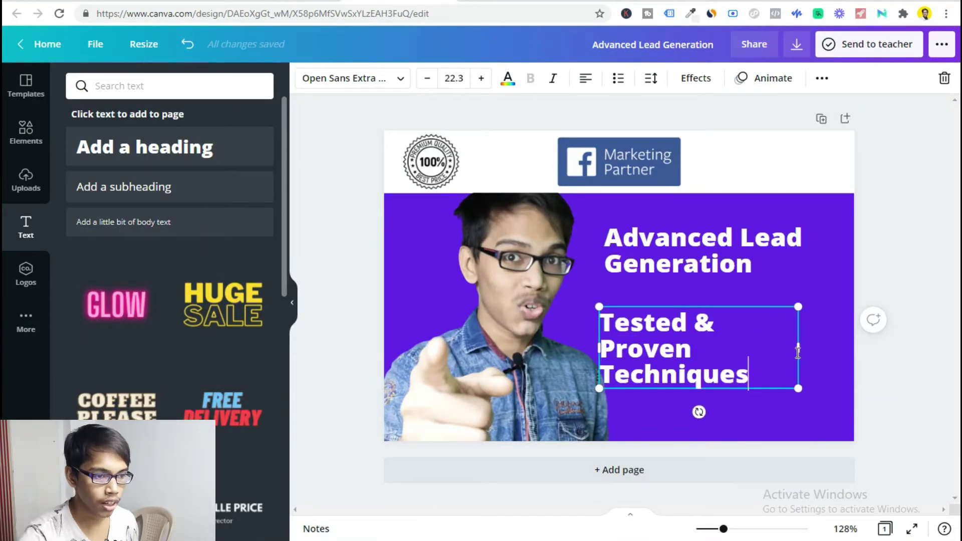
left_click_drag(798, 334, 833, 340)
left_click_drag(740, 335, 744, 318)
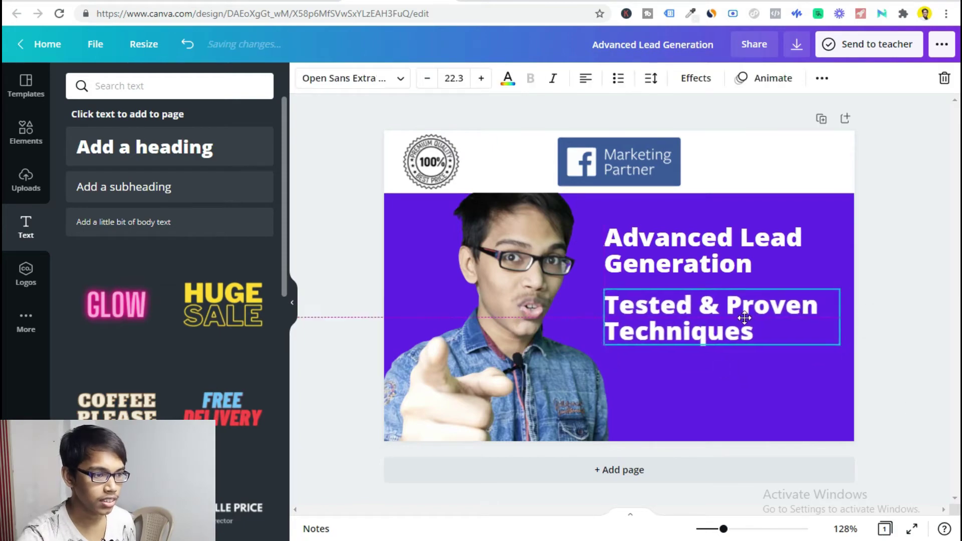
left_click(954, 254)
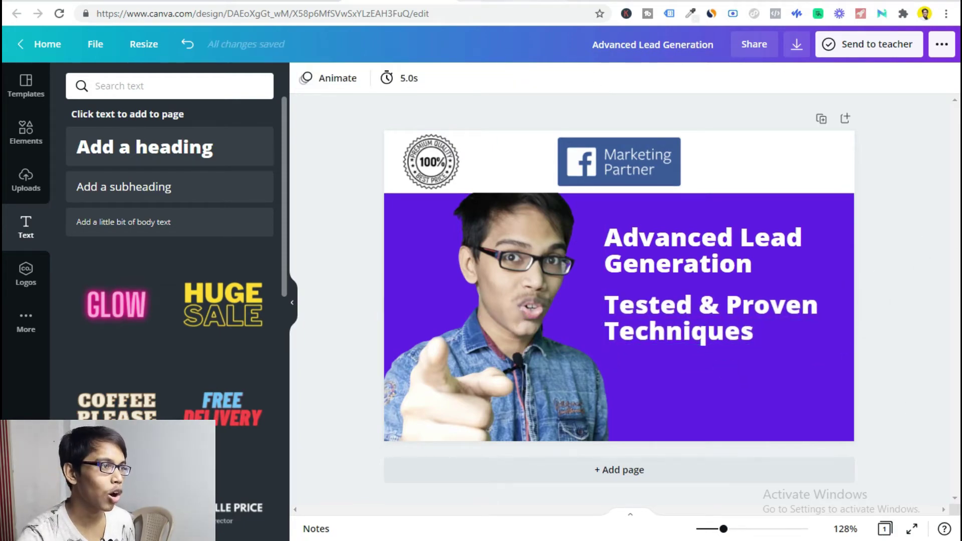
Step: Duplicate the "Tested & Proven Techniques" text and place the copy below it
key("ctrl+Tab")
key("ctrl+shift+Tab")
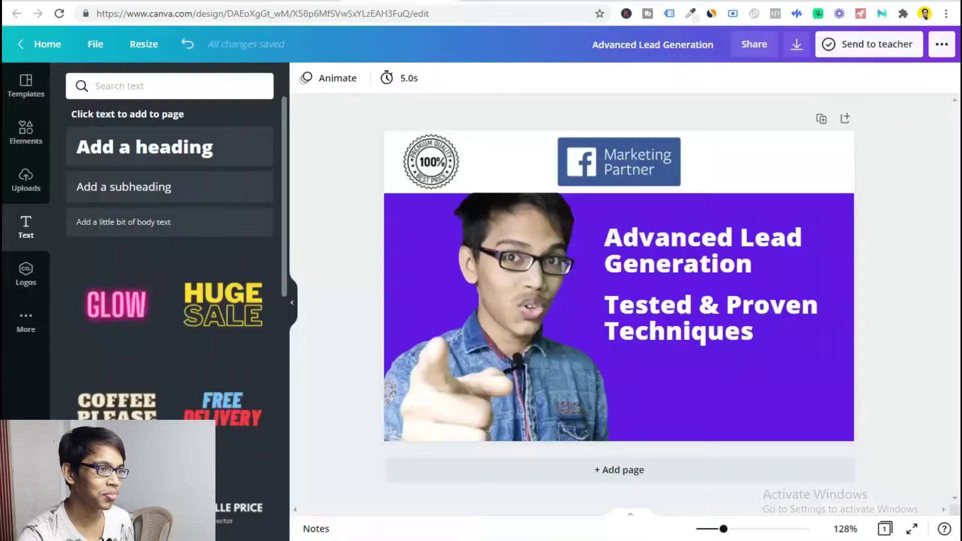
left_click(695, 342)
key("ctrl+d")
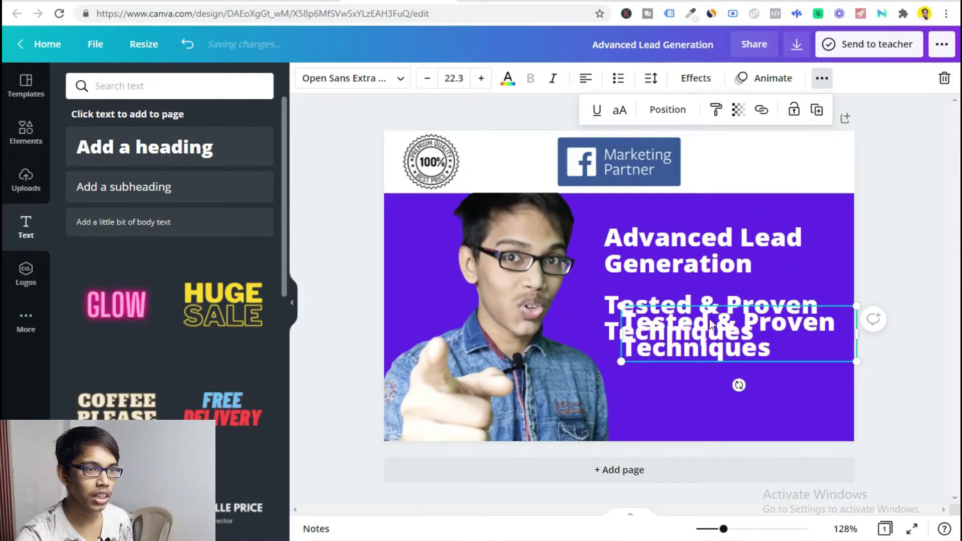
left_click_drag(812, 331, 798, 379)
Step: Replace the lowest copied text with "Full Scale Strategies"
double_click(798, 373)
key("ctrl+a")
type("Full Scales")
key("BackSpace")
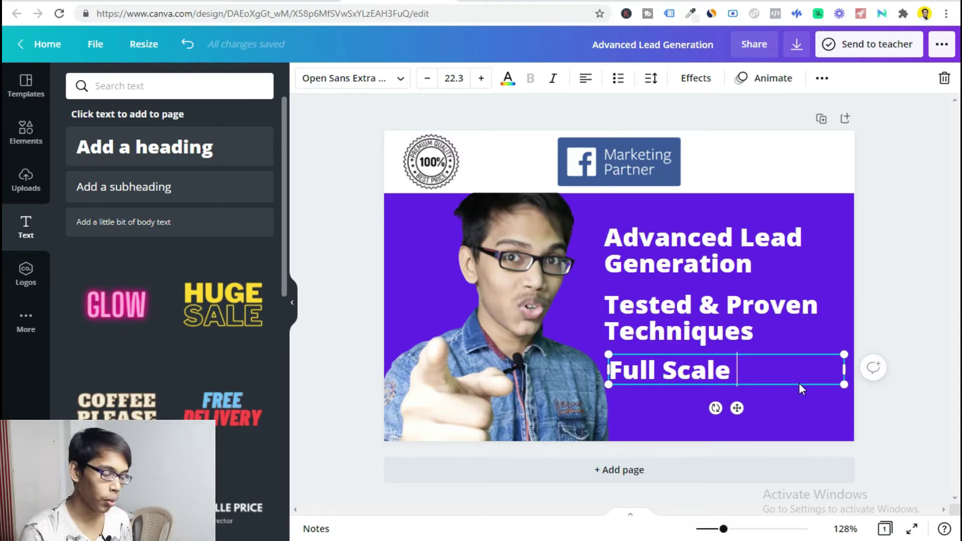
type("sTRATEGIE")
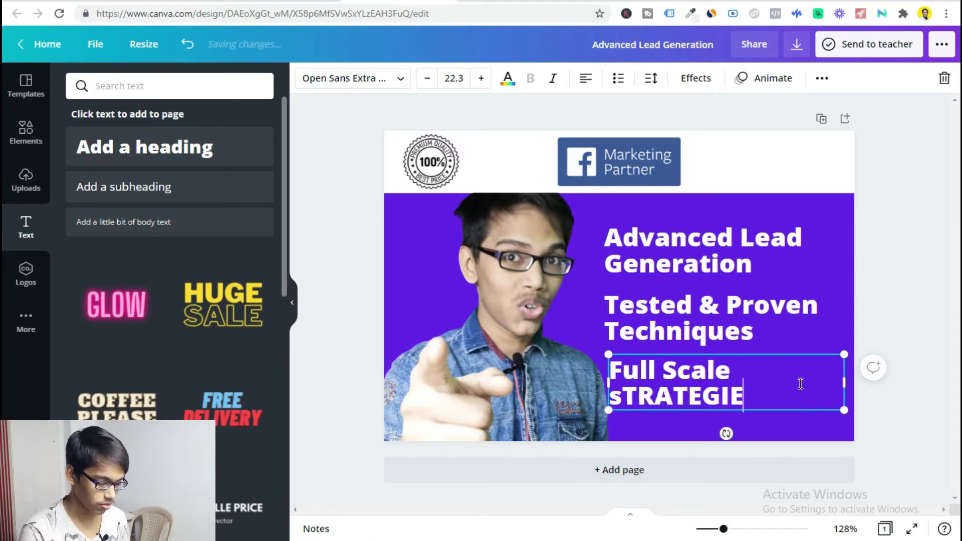
type("S")
key("BackSpace")
key("BackSpace")
key("BackSpace")
key("BackSpace")
key("BackSpace")
key("BackSpace")
type("Strategies")
Step: Fit the "Full Scale Strategies" text box on two lines beneath the other two headings
left_click_drag(844, 369, 877, 370)
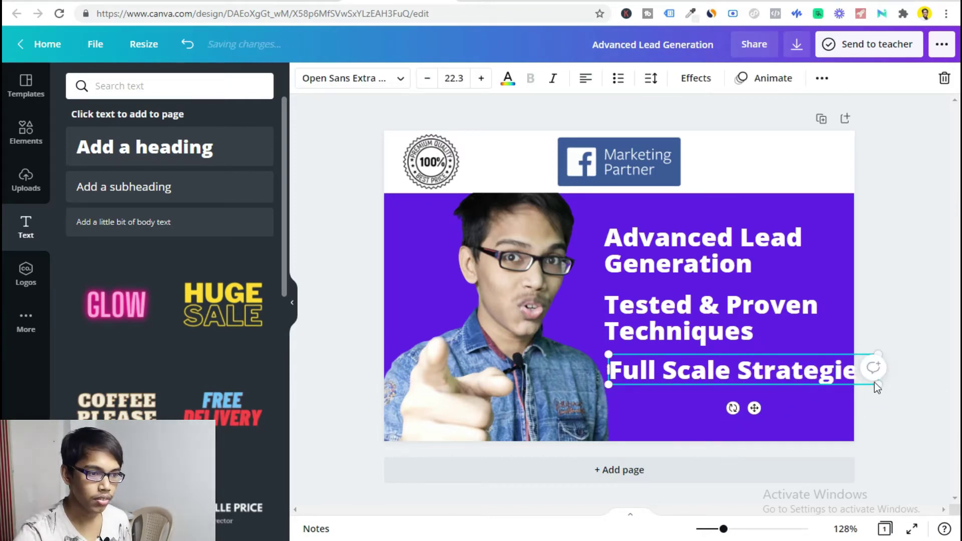
left_click(913, 468)
key("ctrl+z")
key("ctrl+z")
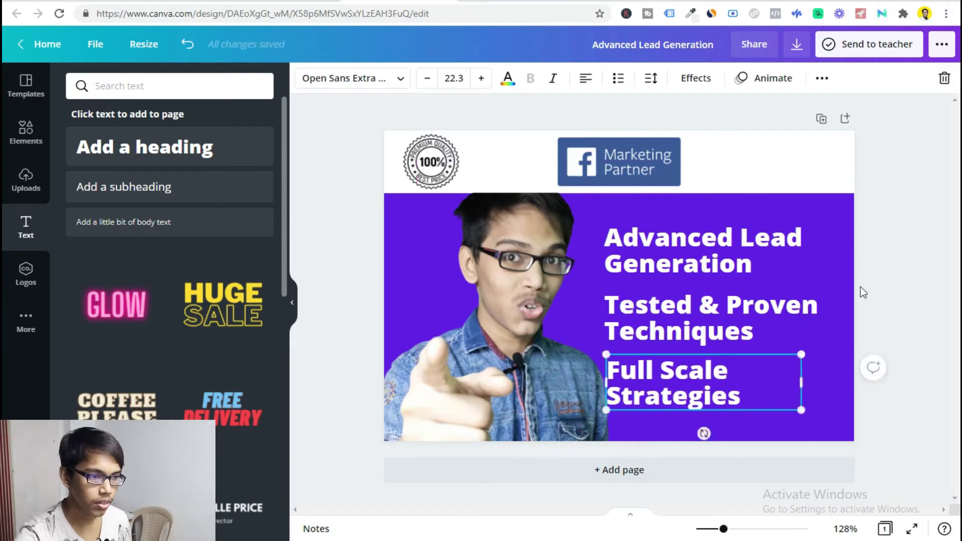
left_click(909, 339)
Step: Search the elements for "check" and place the solid green circle check mark over the headings
left_click(36, 126)
left_click(147, 88)
triple_click(148, 87)
type("chewc")
key("BackSpace")
key("BackSpace")
type("ck")
key("Return")
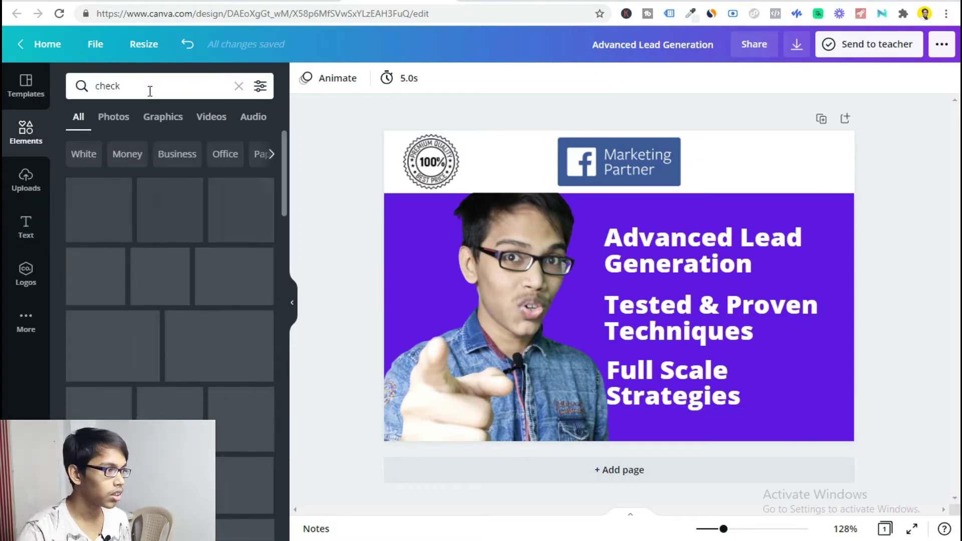
left_click_drag(103, 245, 652, 314)
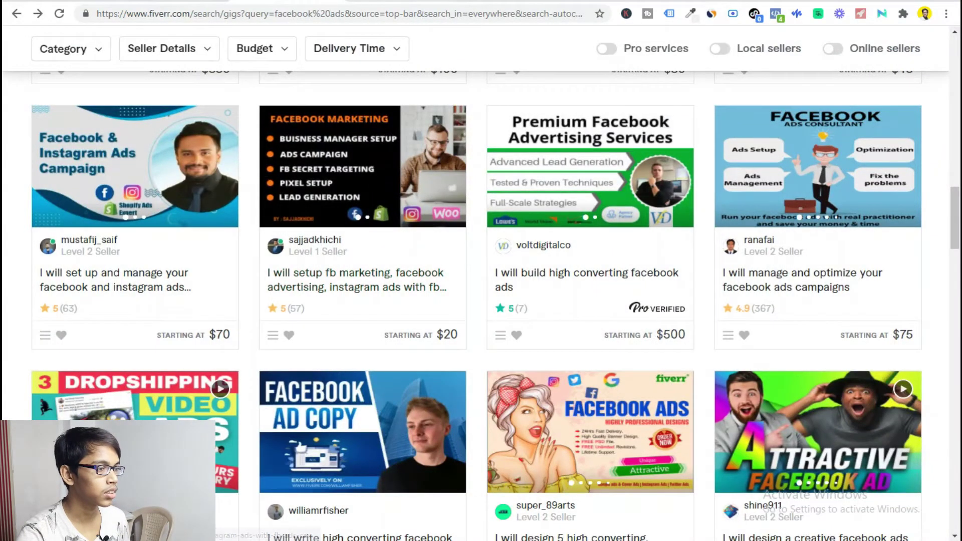
key("alt+Right")
key("alt+Left")
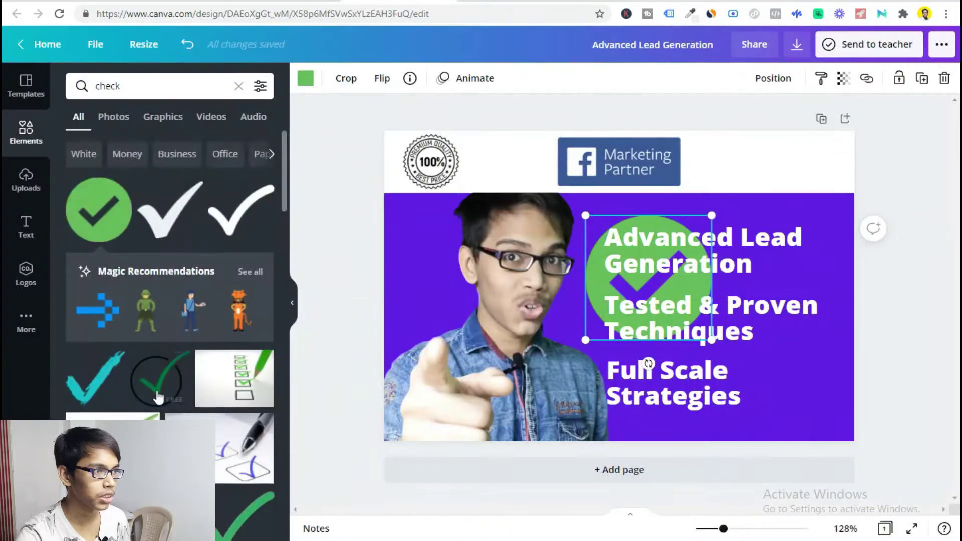
Step: Replace the green check mark with the outlined circle check mark and colour it white
scroll(157, 397, "down", 5)
scroll(158, 397, "down", 3)
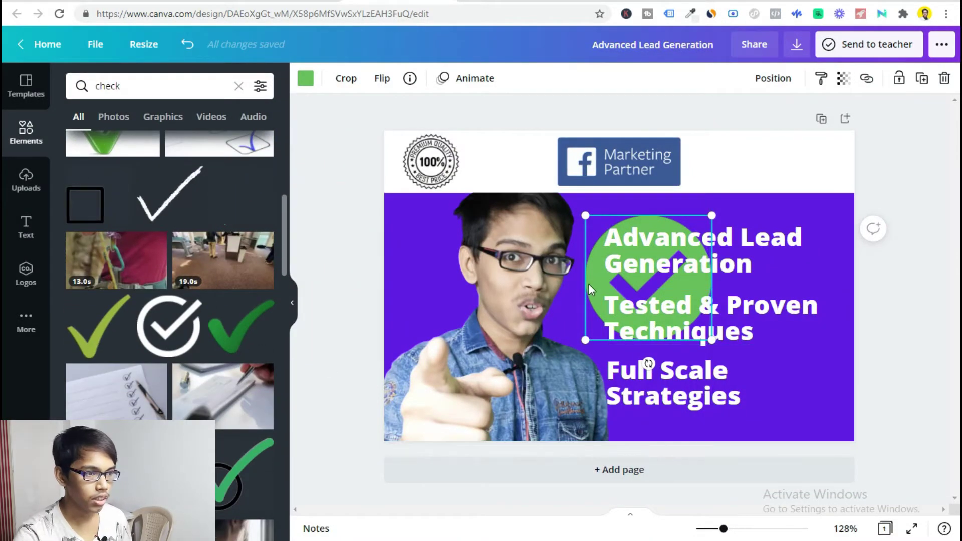
key("Delete")
left_click_drag(171, 333, 546, 314)
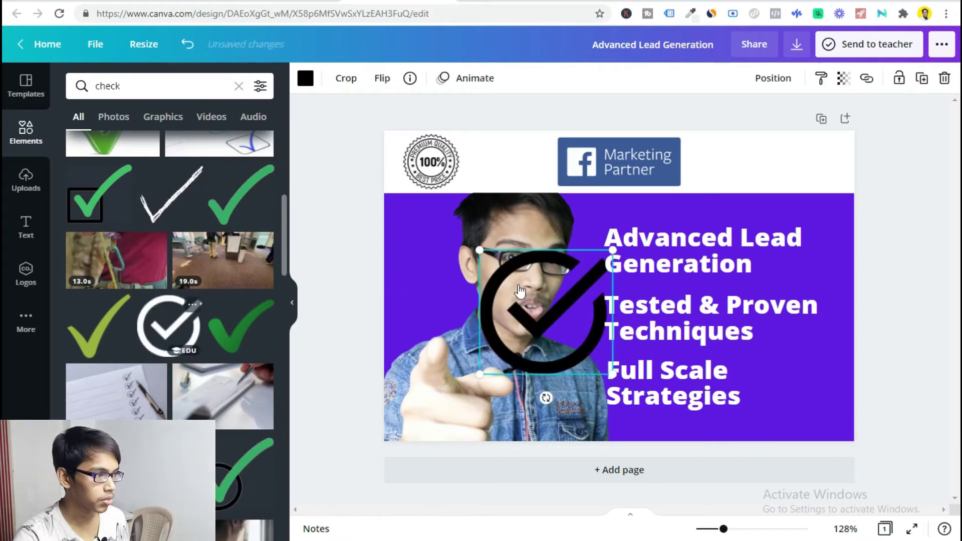
left_click(305, 78)
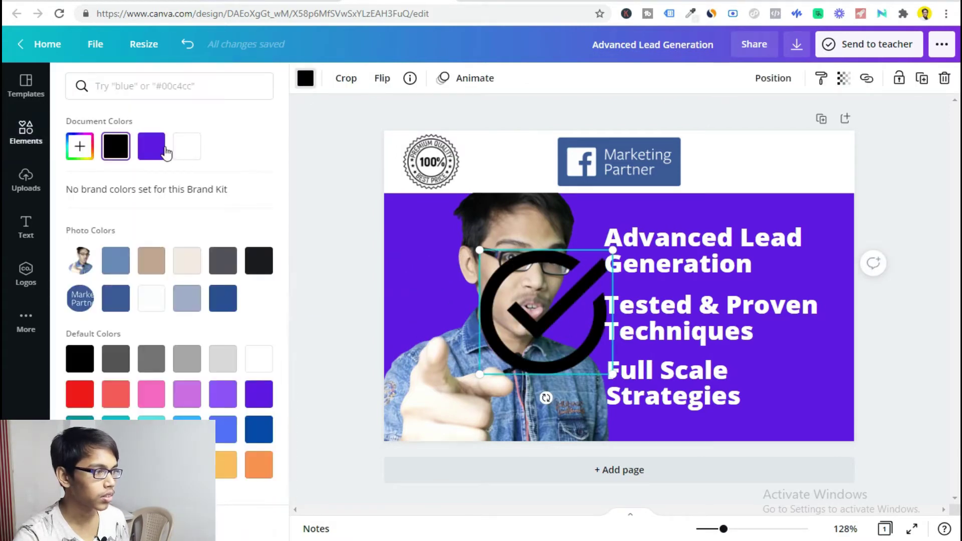
key("Escape")
left_click(797, 273)
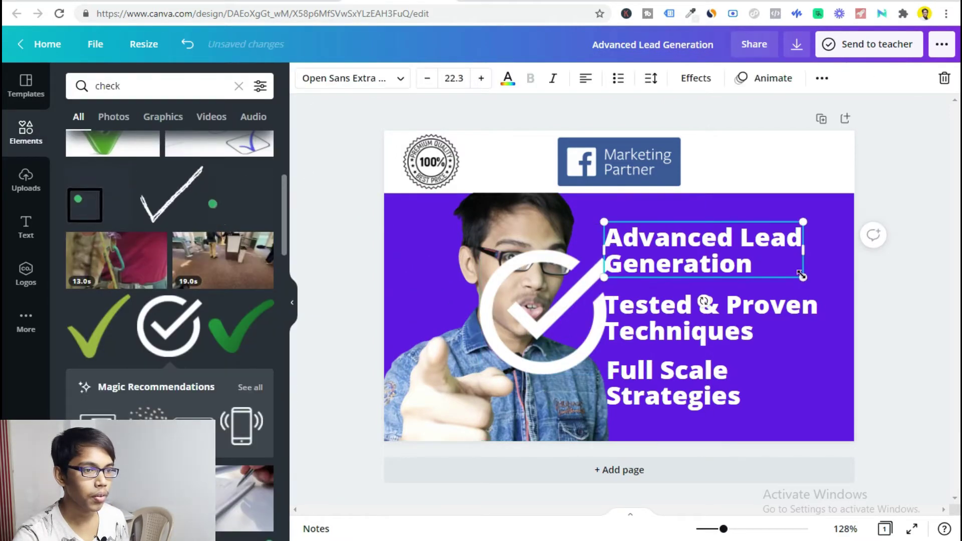
left_click_drag(803, 277, 745, 269)
key("ctrl+z")
Step: Shift the three text blocks slightly away from the portrait to make room for check marks
left_click(887, 309)
left_click(739, 268)
left_click_drag(701, 320, 707, 320)
left_click_drag(696, 384, 704, 384)
left_click(891, 372)
Step: Shrink the white check mark to bullet size beside the "Advanced Lead Generation" heading and scale that heading down slightly
left_click(591, 293)
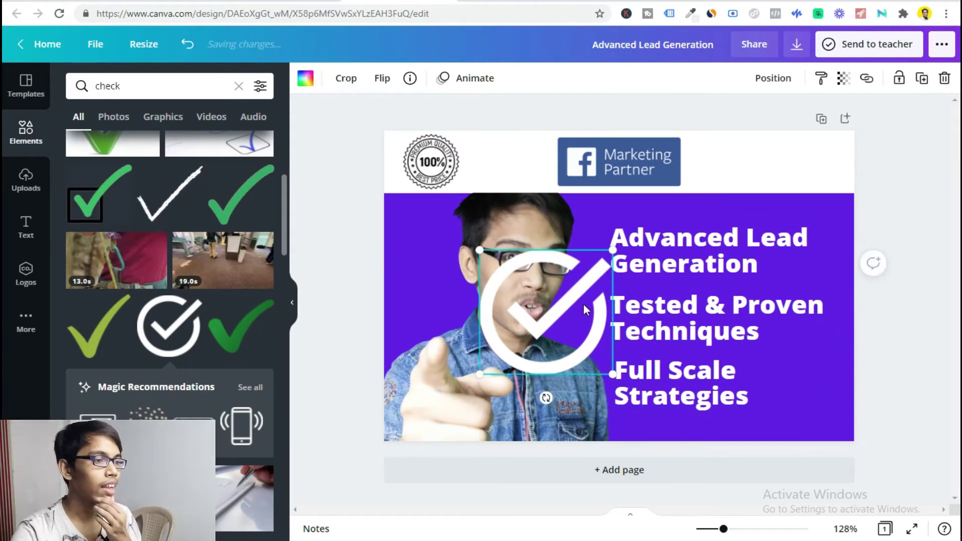
left_click_drag(489, 363, 589, 273)
left_click(805, 252)
left_click_drag(808, 278, 754, 252)
left_click(770, 308)
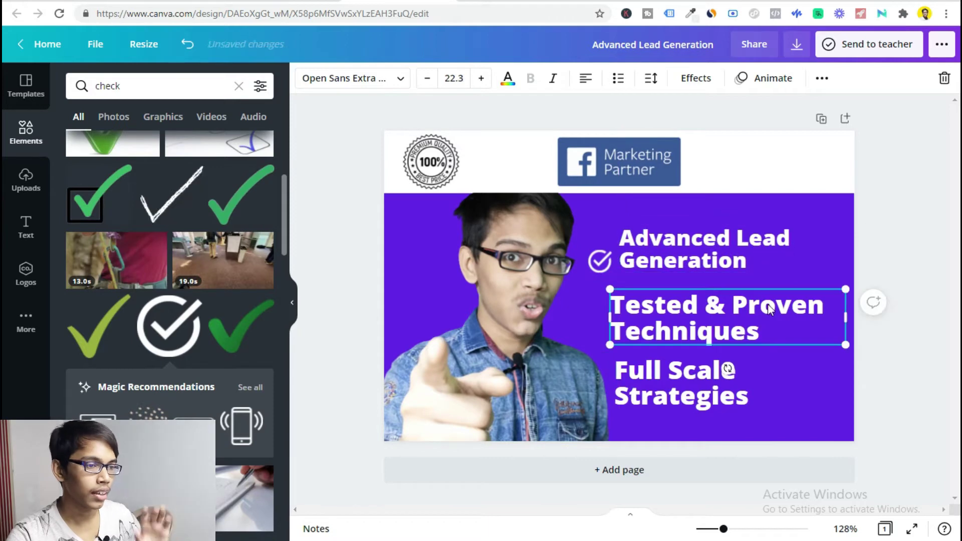
left_click(789, 260)
left_click_drag(789, 273, 803, 279)
left_click(807, 284)
Step: Scale down the "Tested & Proven Techniques" text and left-align it with the heading above
left_click(811, 307)
left_click_drag(845, 345, 808, 336)
left_click(696, 296)
left_click_drag(695, 297, 705, 293)
left_click(954, 183)
Step: Scale the "Full Scale Strategies" text down to size 18.5 and left-align it with the two headings above
left_click(791, 410)
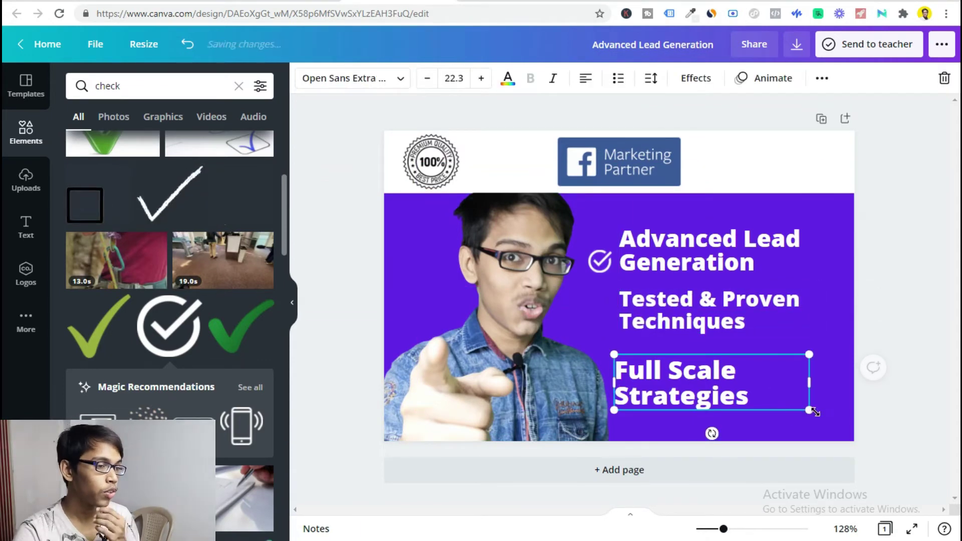
left_click_drag(809, 408, 775, 401)
left_click_drag(659, 384, 657, 371)
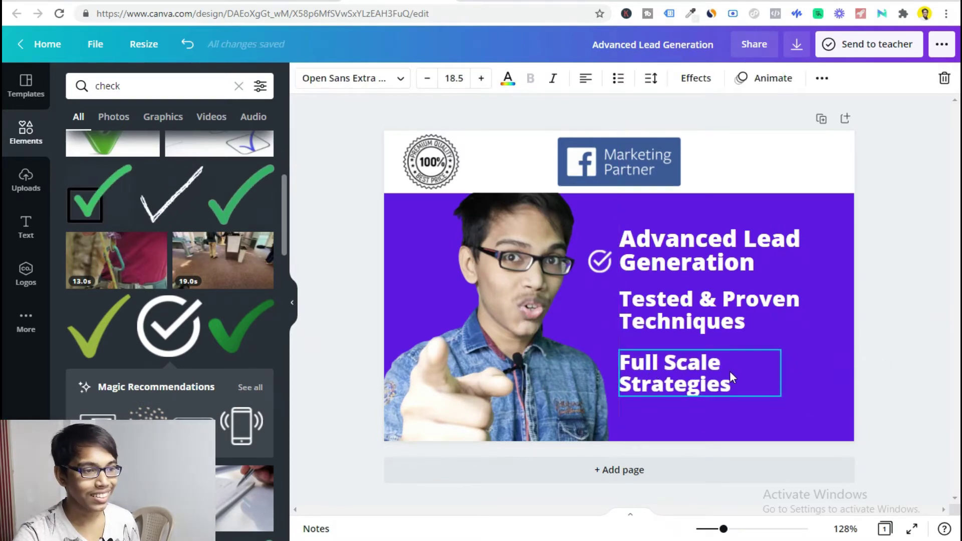
left_click(917, 406)
Step: Check the three text blocks and compare the layout with the Facebook ads gig thumbnails in the Fiverr results
left_click(720, 312)
left_click(710, 267)
left_click(693, 361)
left_click(913, 221)
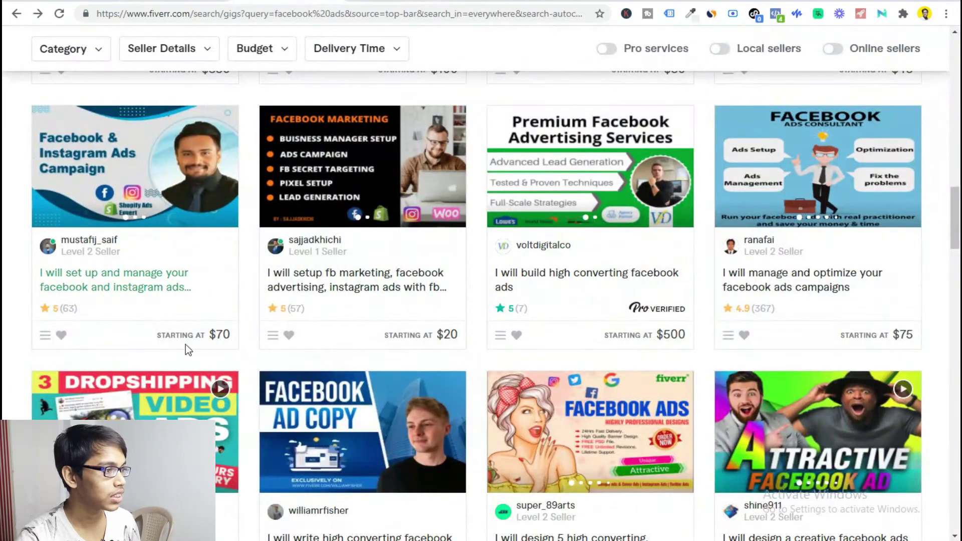
scroll(836, 271, "down", 1)
scroll(835, 270, "up", 3)
left_click_drag(958, 236, 959, 94)
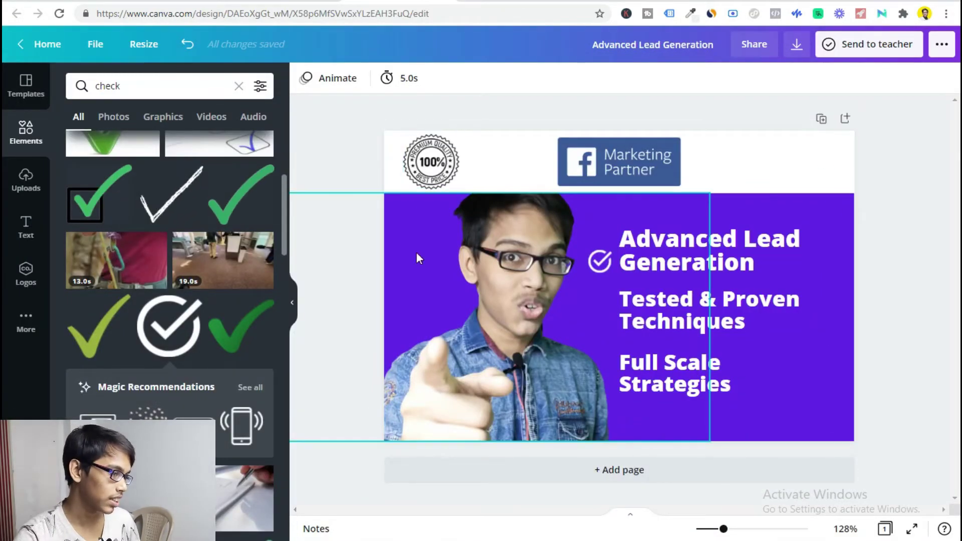
Step: Shift the portrait slightly away from the text and align the check mark with the first line of "Advanced Lead Generation"
left_click_drag(533, 370, 521, 370)
left_click(905, 361)
left_click(603, 253)
left_click_drag(603, 252, 602, 241)
left_click(912, 341)
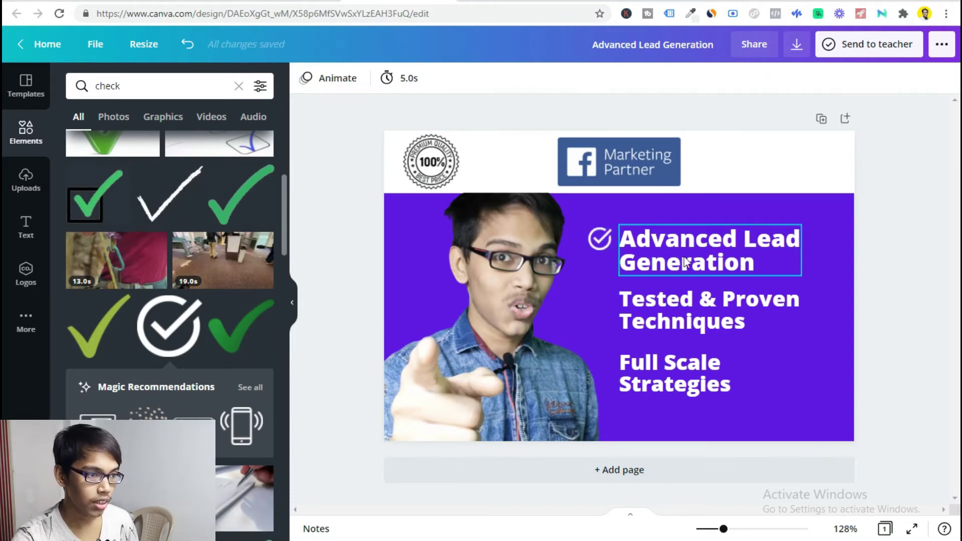
Step: Duplicate the white check mark and place the copy beside the first line of "Tested & Proven Techniques"
left_click(599, 238)
left_click(920, 80)
left_click_drag(627, 294, 609, 338)
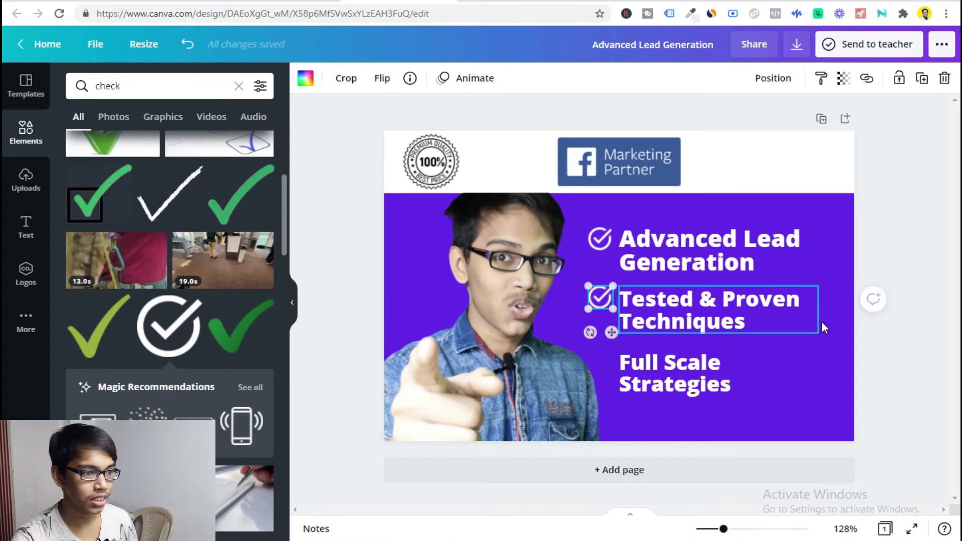
Step: Duplicate the white check mark and align the copy with the first line of "Full Scale Strategies", in line with the marks above
left_click(595, 299)
key("ctrl+d")
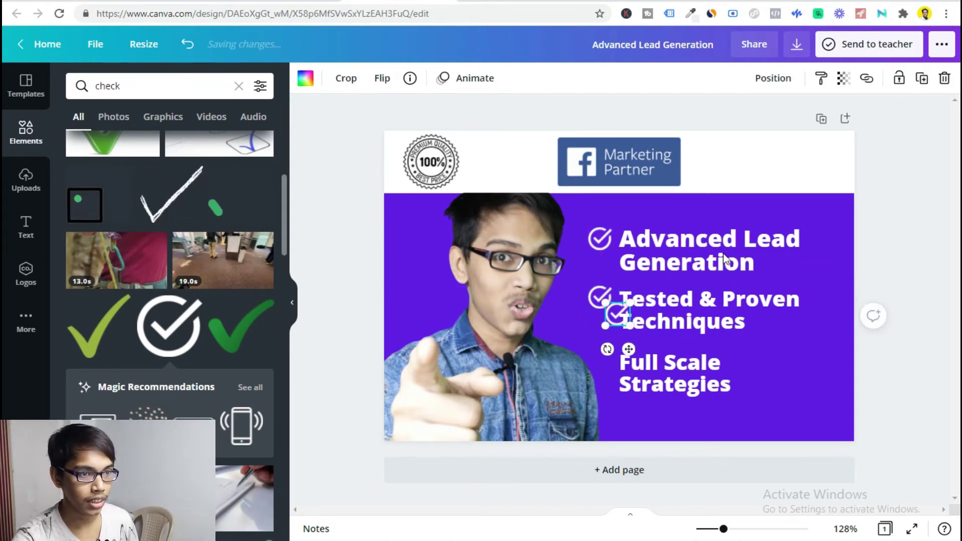
left_click_drag(627, 349, 607, 380)
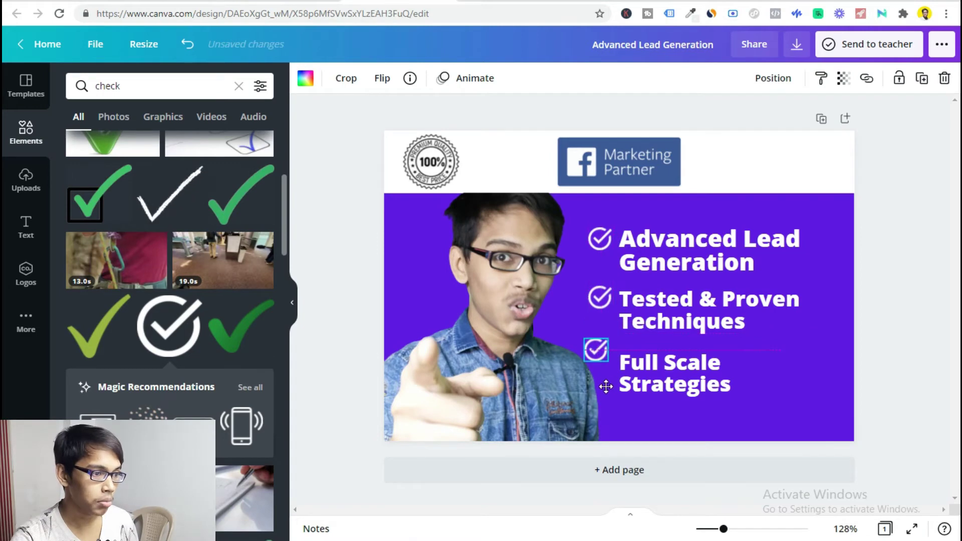
key("shift+Down")
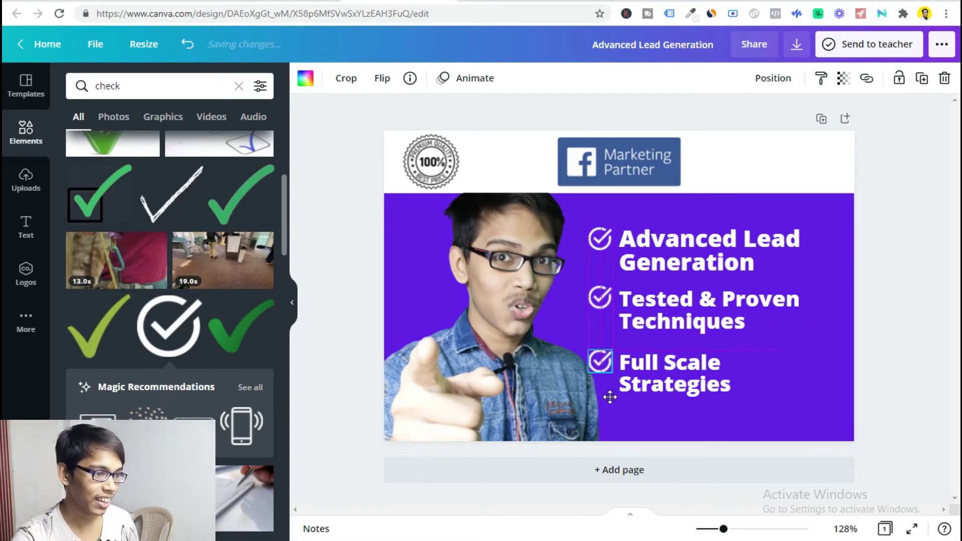
left_click(936, 250)
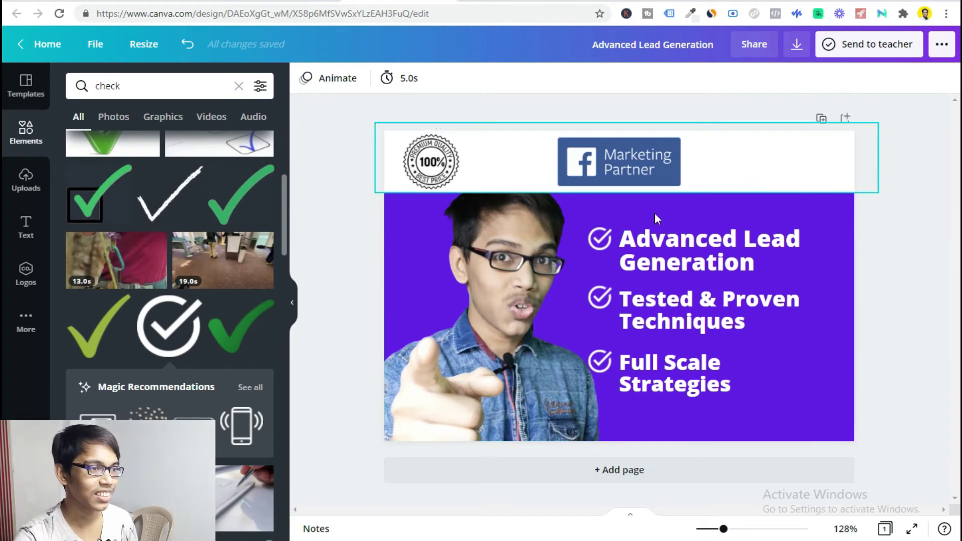
Step: Compare the white header strip and its badges with the Facebook ads gig thumbnails in the Fiverr results
left_click(744, 181)
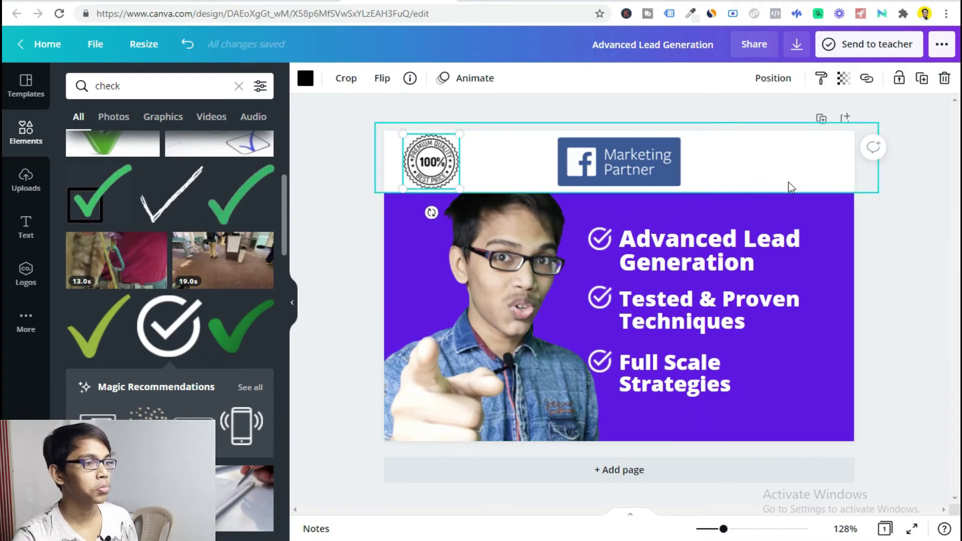
left_click(899, 212)
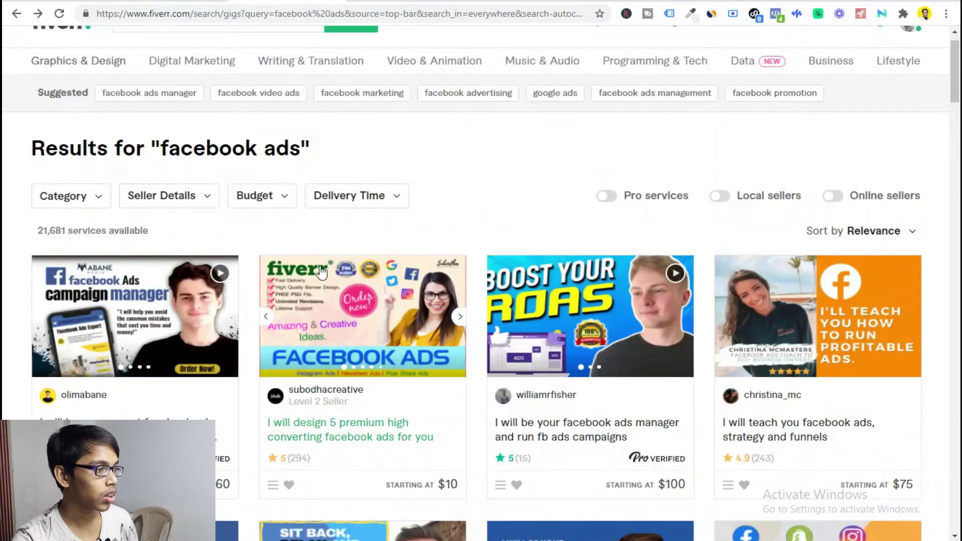
scroll(313, 288, "down", 2)
scroll(281, 176, "down", 1)
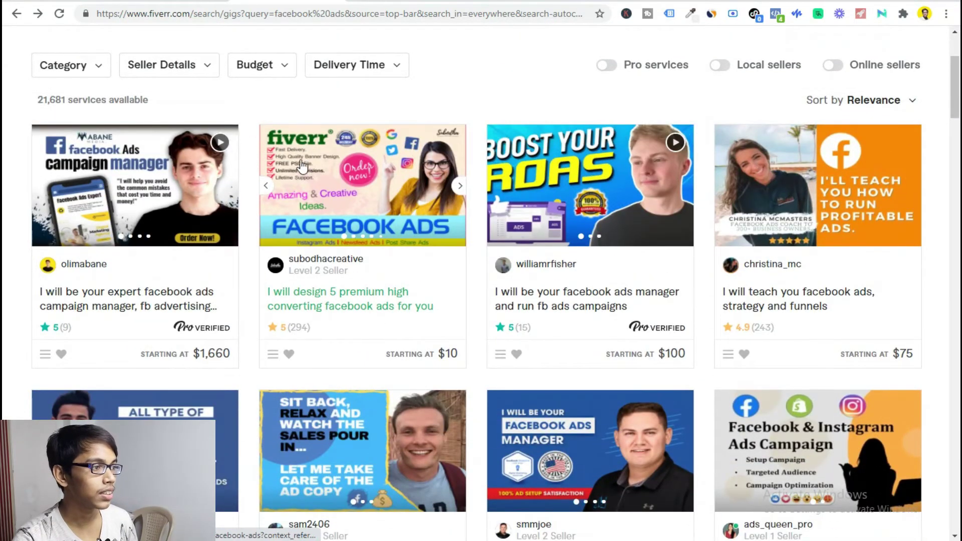
scroll(591, 231, "down", 9)
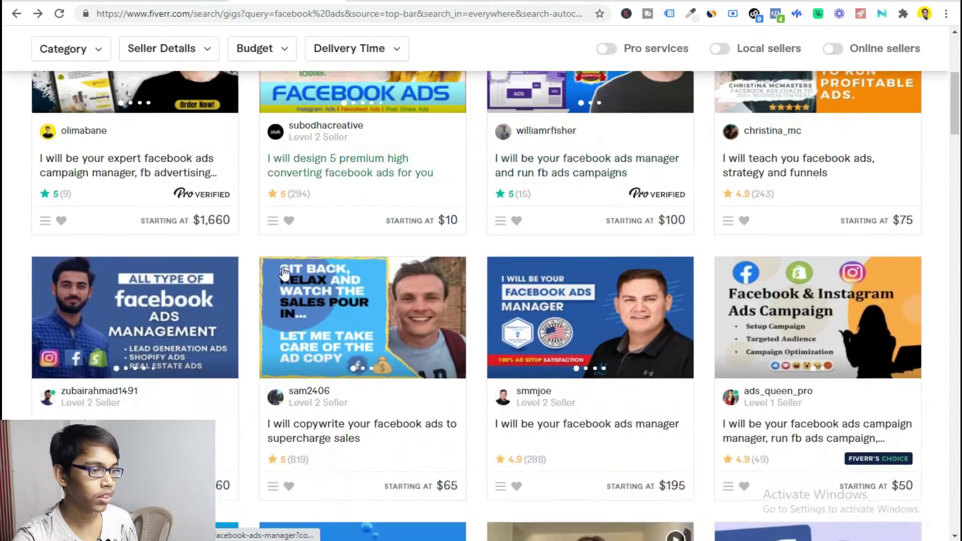
scroll(556, 357, "down", 4)
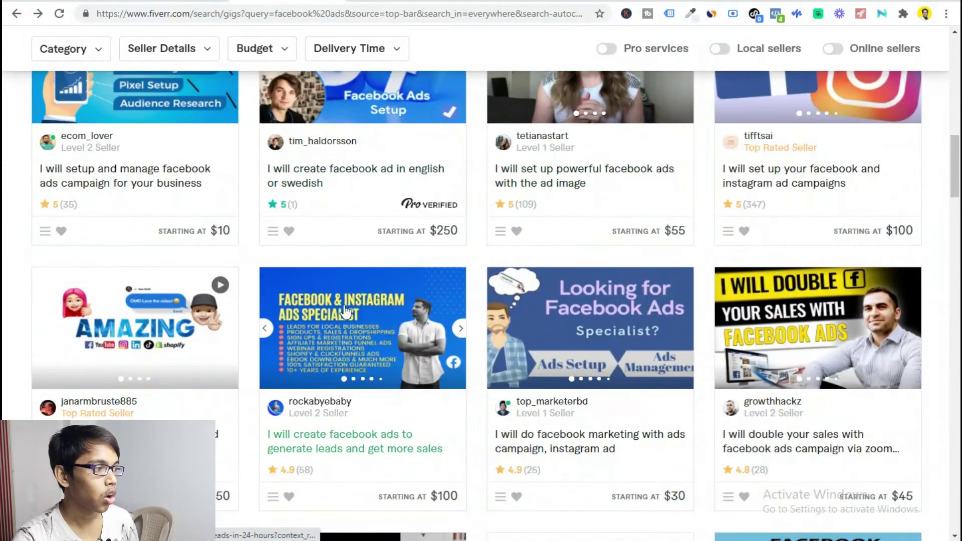
scroll(218, 278, "down", 4)
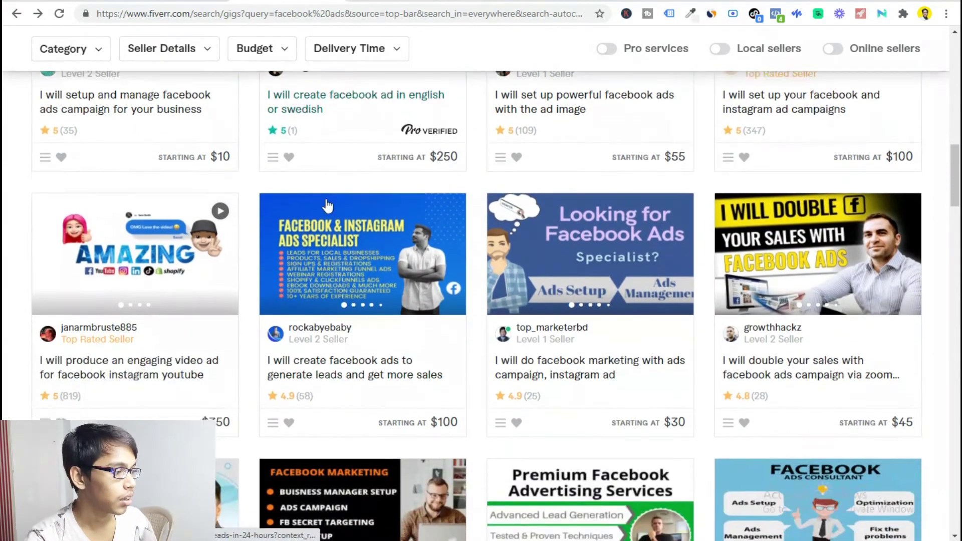
scroll(218, 278, "down", 4)
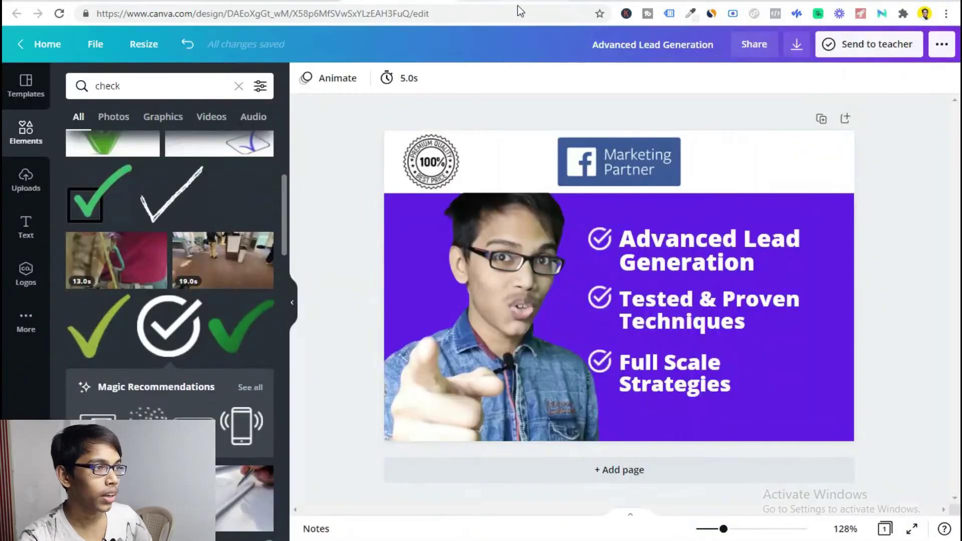
left_click(795, 185)
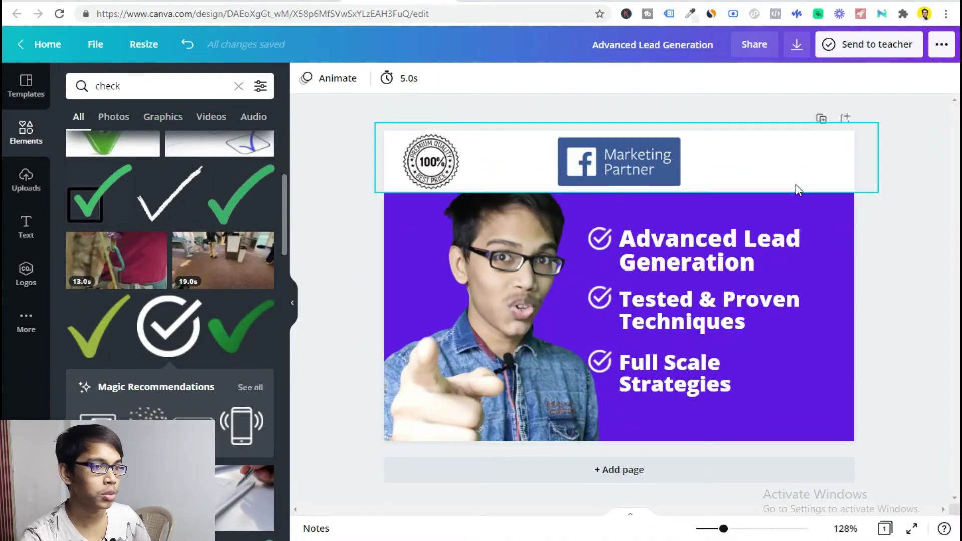
left_click(909, 266)
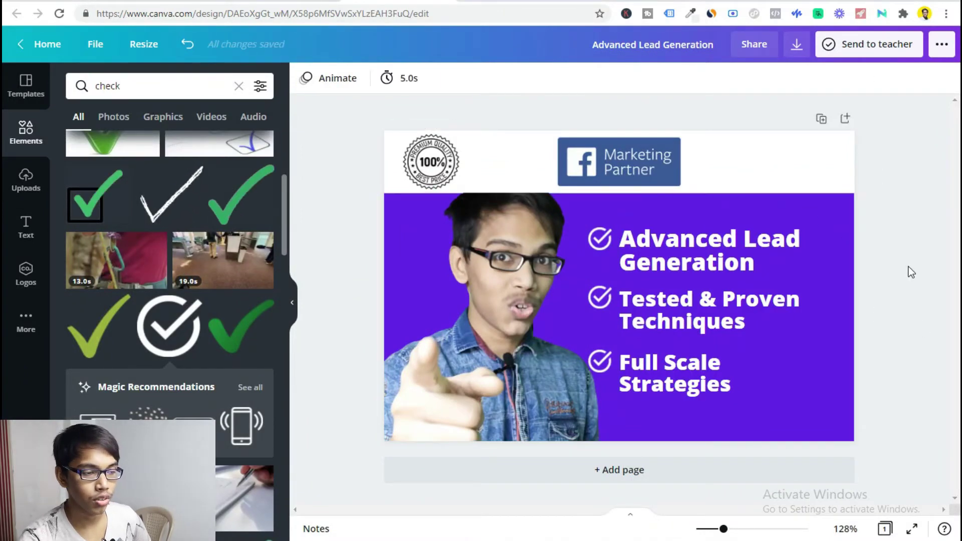
Step: Check the three check marks and the service headings for consistent alignment and spacing
left_click(600, 245)
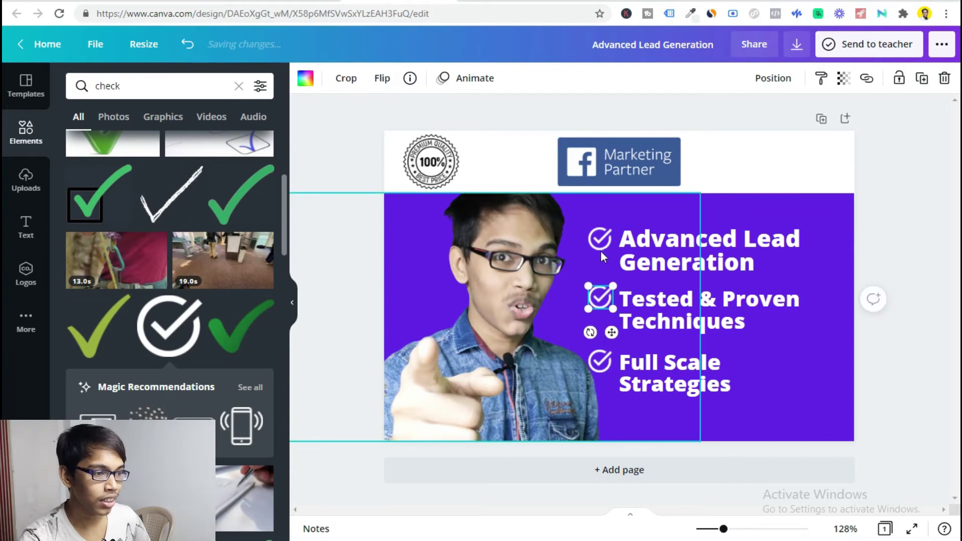
left_click(587, 365)
left_click(894, 281)
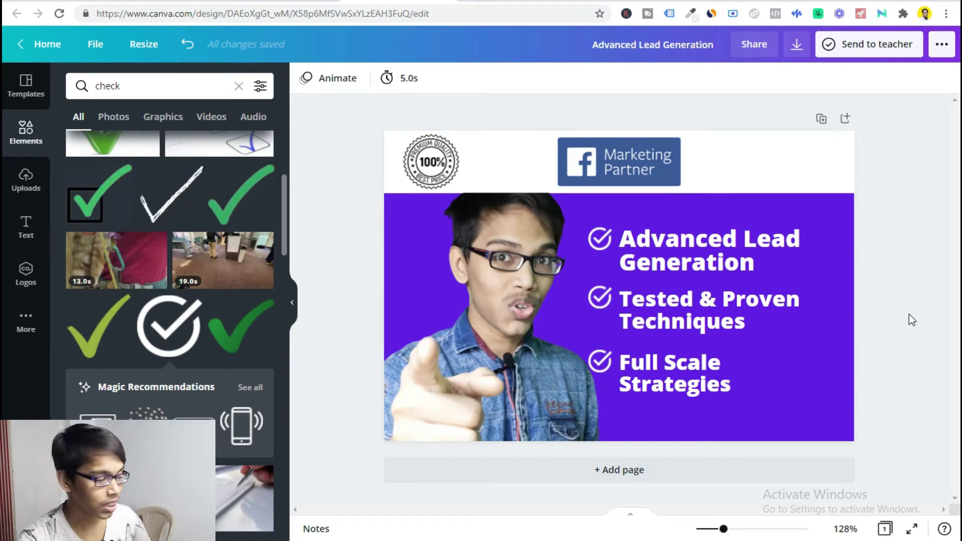
left_click(761, 306)
left_click(891, 251)
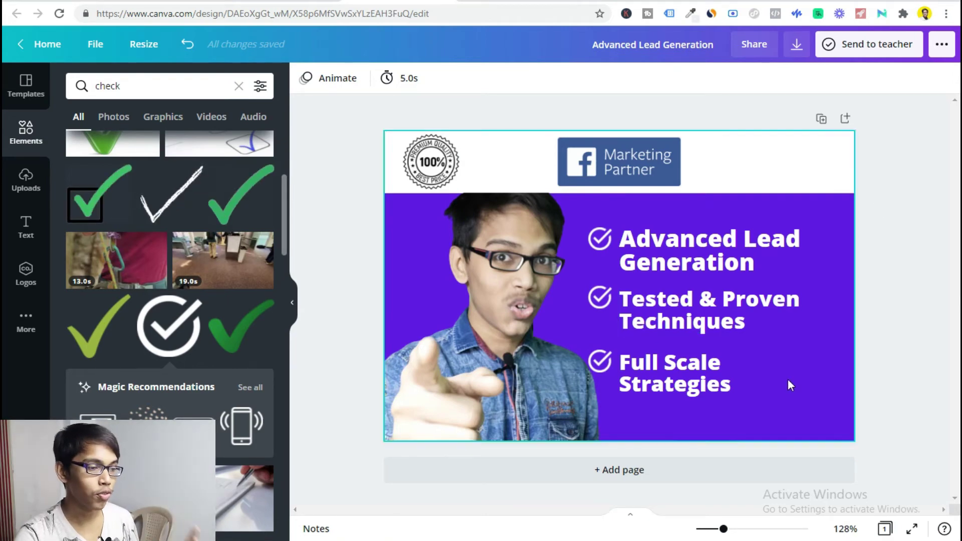
left_click(696, 370)
mouse_move(696, 370)
left_mouse_down()
mouse_move(705, 369)
mouse_move(696, 369)
left_mouse_up()
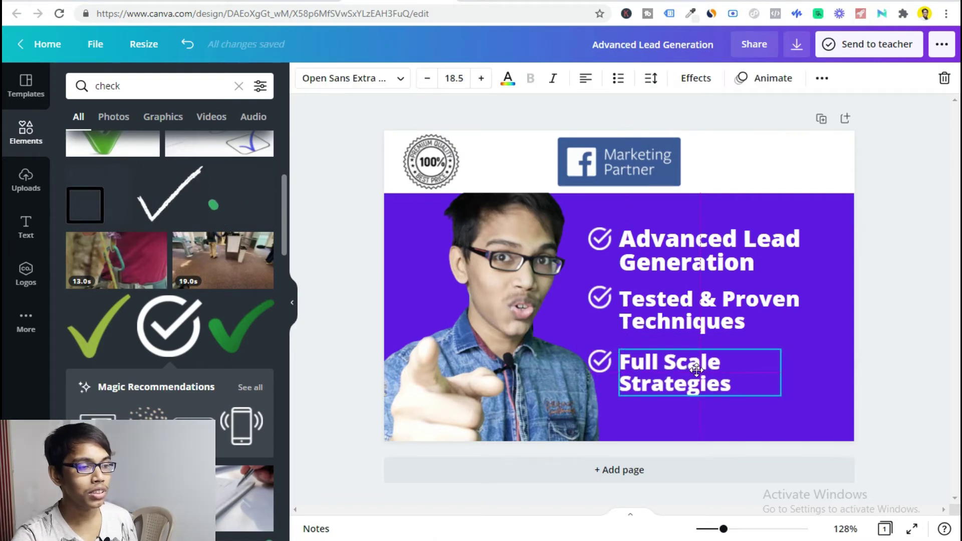
left_click(877, 401)
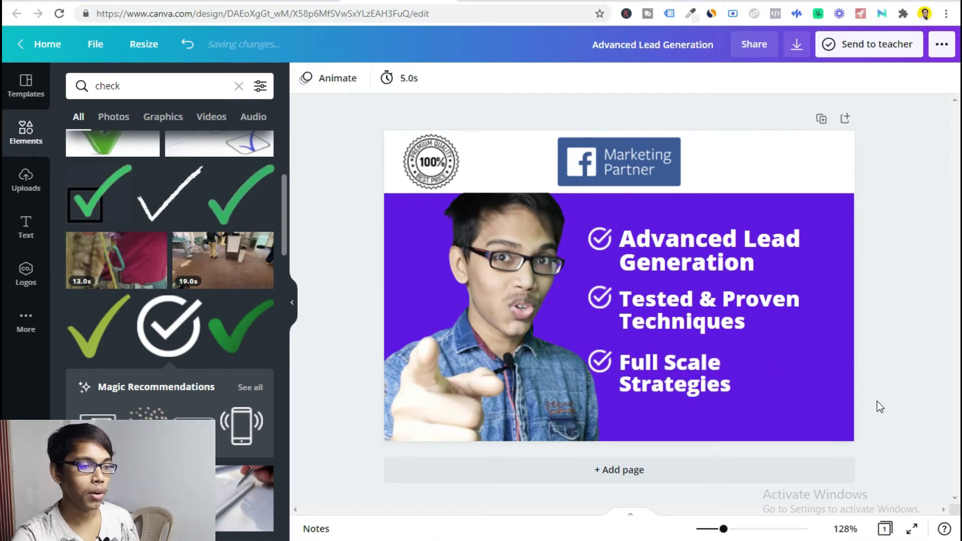
left_click(778, 371)
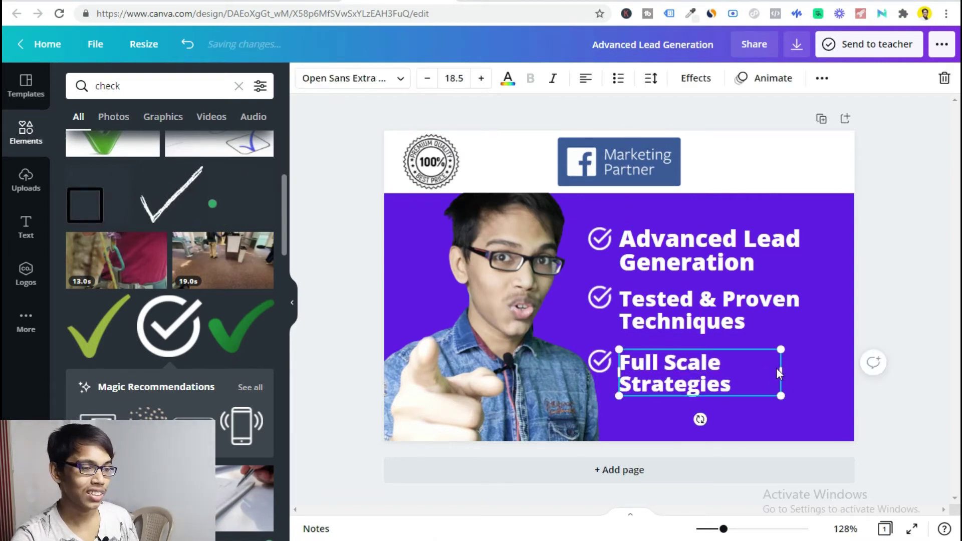
left_click(929, 438)
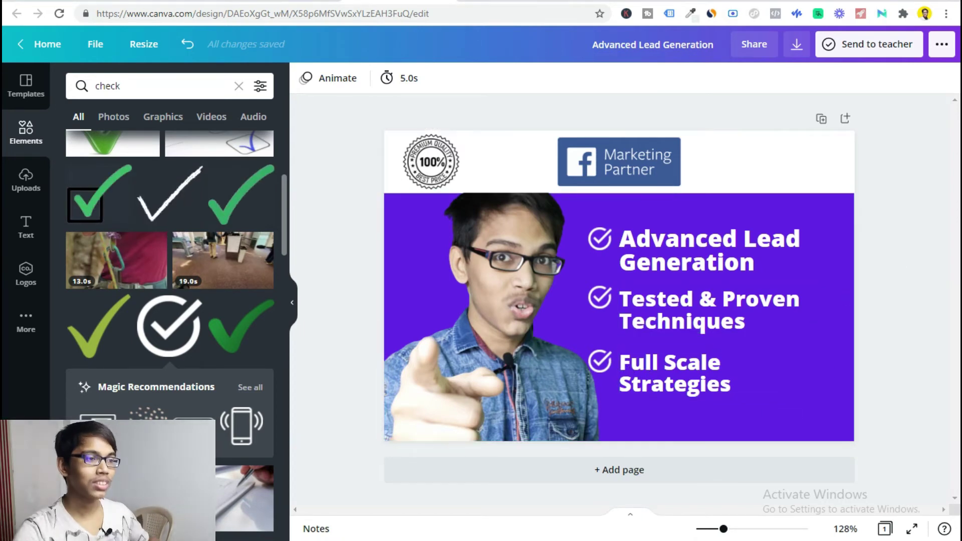
Step: Search the elements for "fast delivery" and place the red Fast Delivery badge, scaled to fit, at the right end of the white header strip
scroll(145, 333, "down", 7)
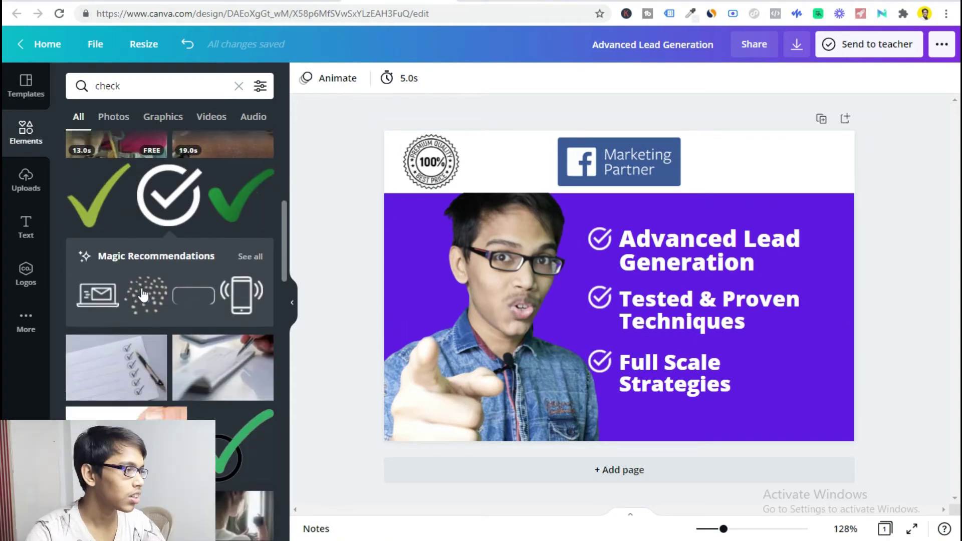
scroll(145, 333, "down", 5)
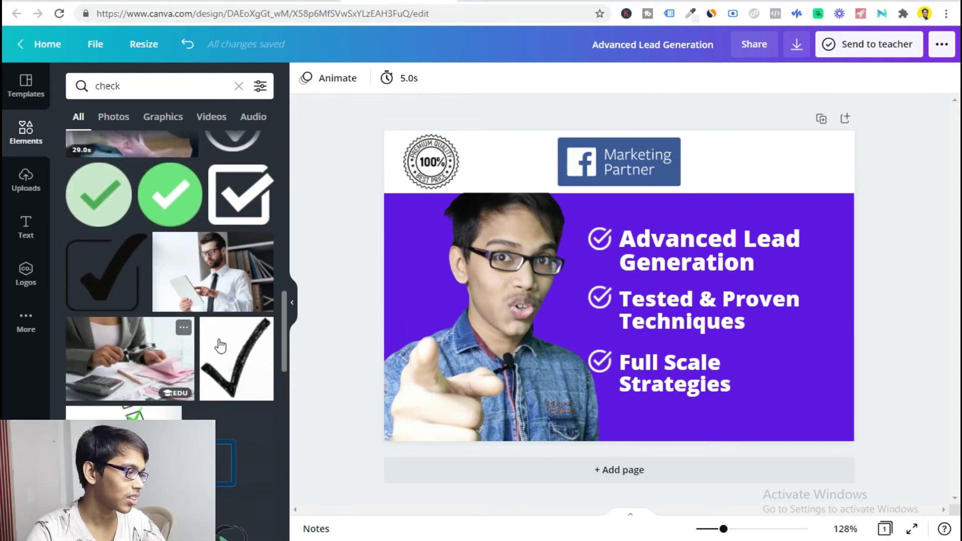
left_click(134, 75)
type("fast delivery")
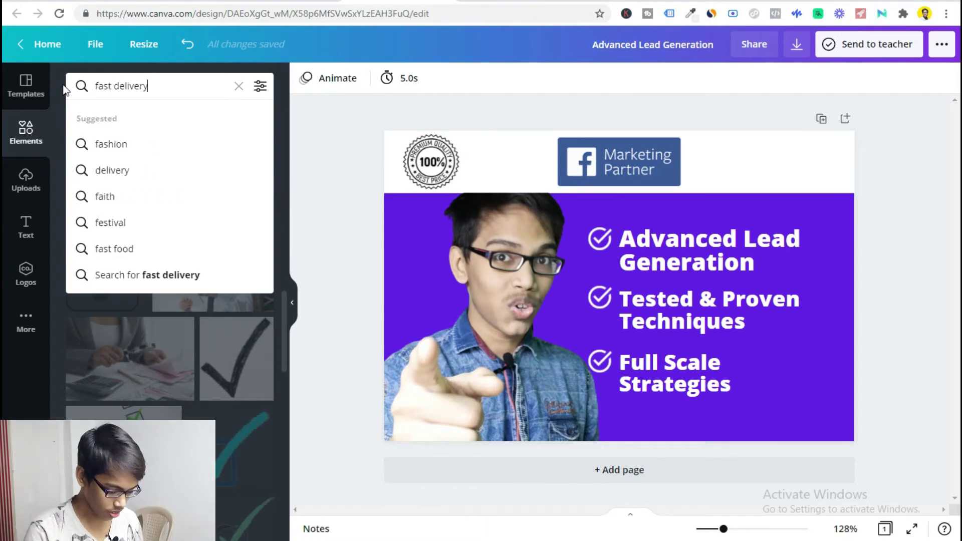
key("Return")
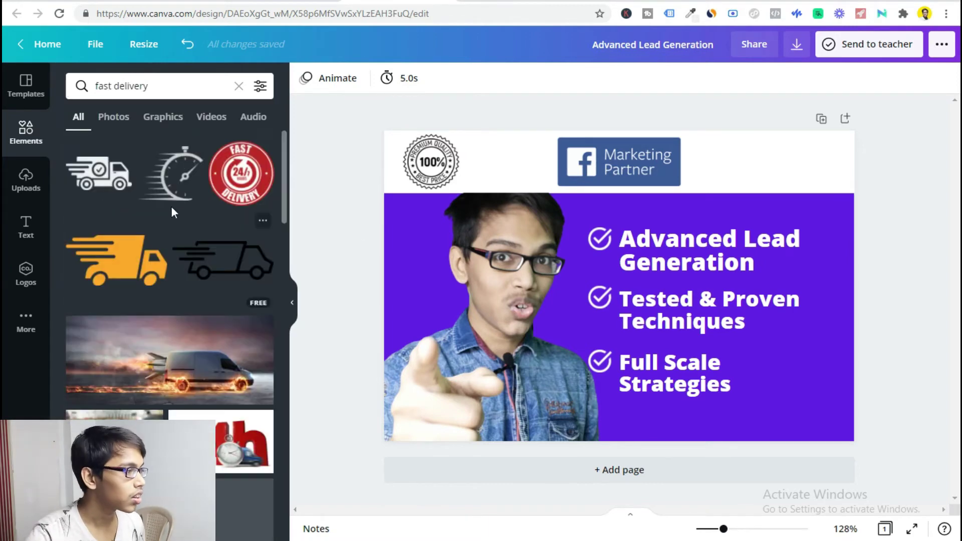
scroll(232, 193, "down", 1)
scroll(232, 194, "up", 1)
left_click_drag(236, 168, 777, 159)
left_click_drag(750, 247, 818, 172)
left_click(875, 219)
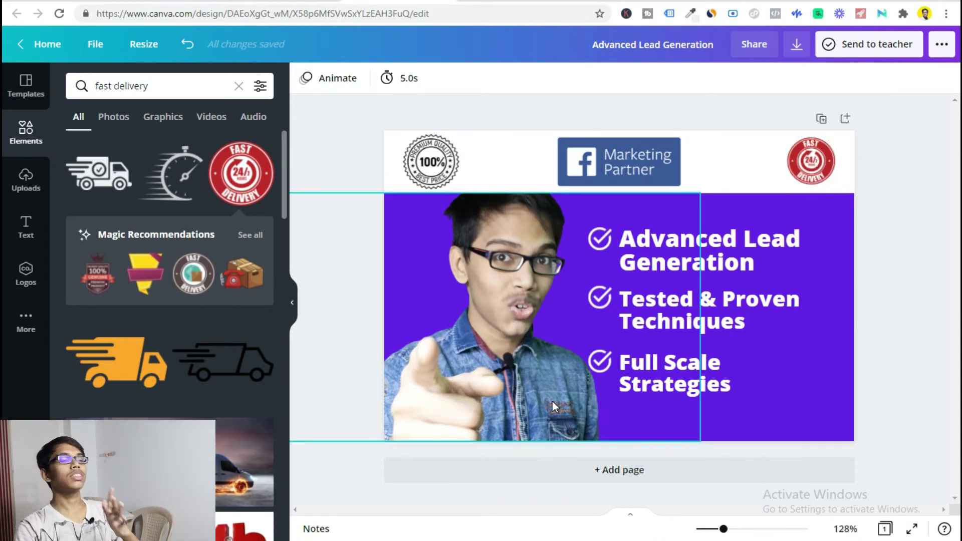
Step: Shift the three service headings slightly to the right to widen the gap to their check marks
left_click_drag(741, 374, 746, 374)
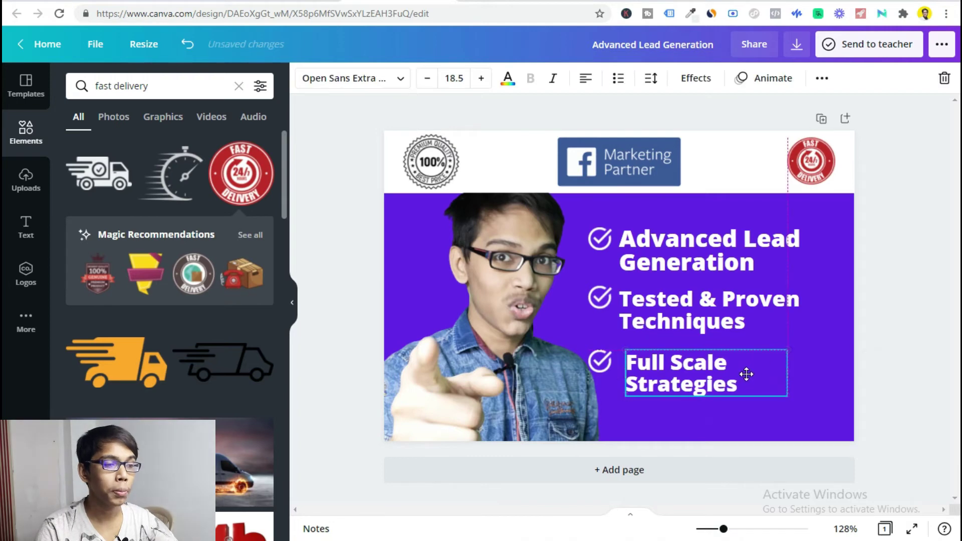
left_click(841, 323)
left_click_drag(701, 310, 705, 309)
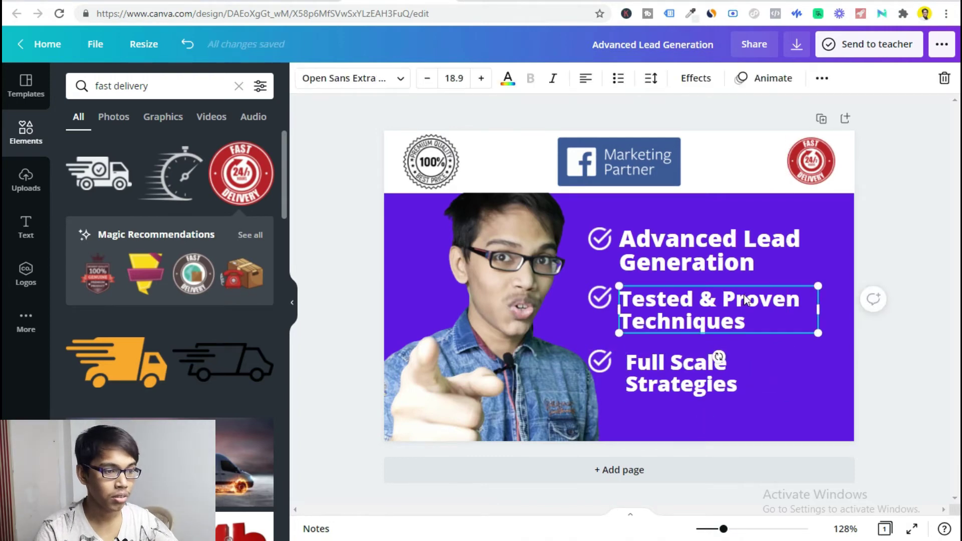
left_click_drag(719, 255, 723, 254)
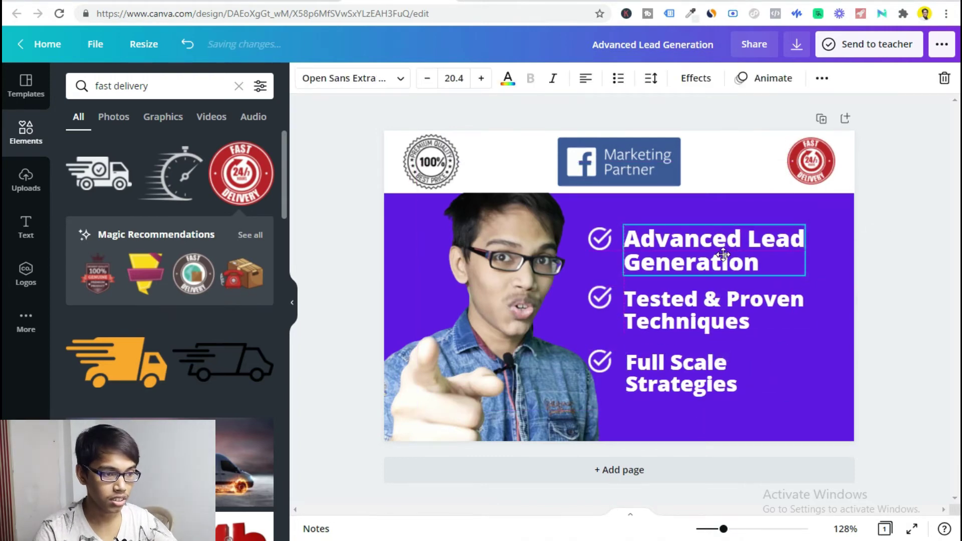
left_click(870, 273)
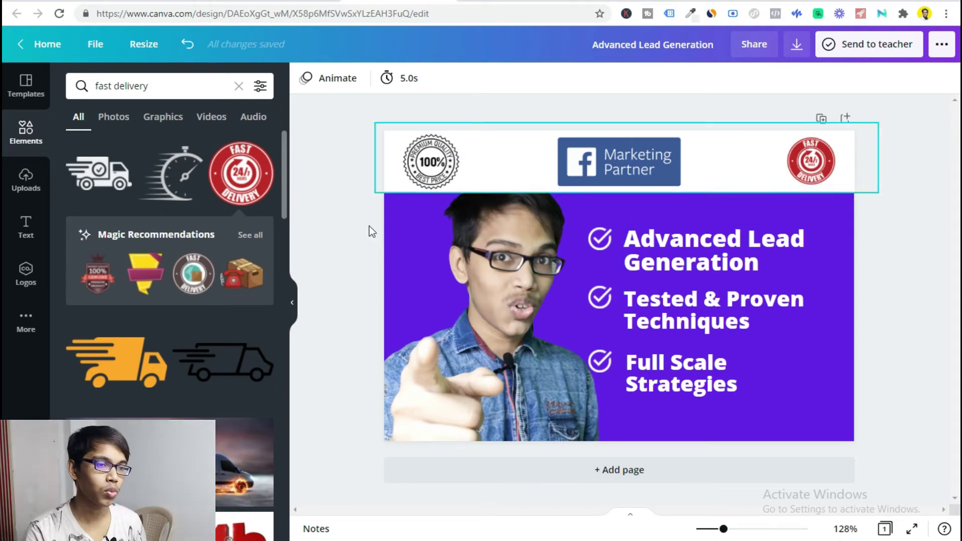
Step: Try an enlarged cutout of the delivery man with a box behind the service headings and delete it
left_click(455, 182)
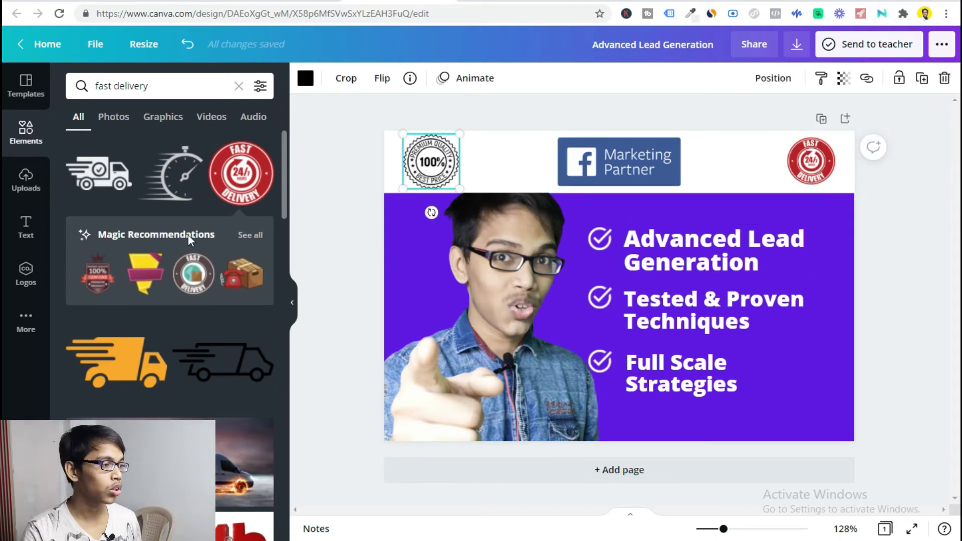
scroll(205, 237, "down", 5)
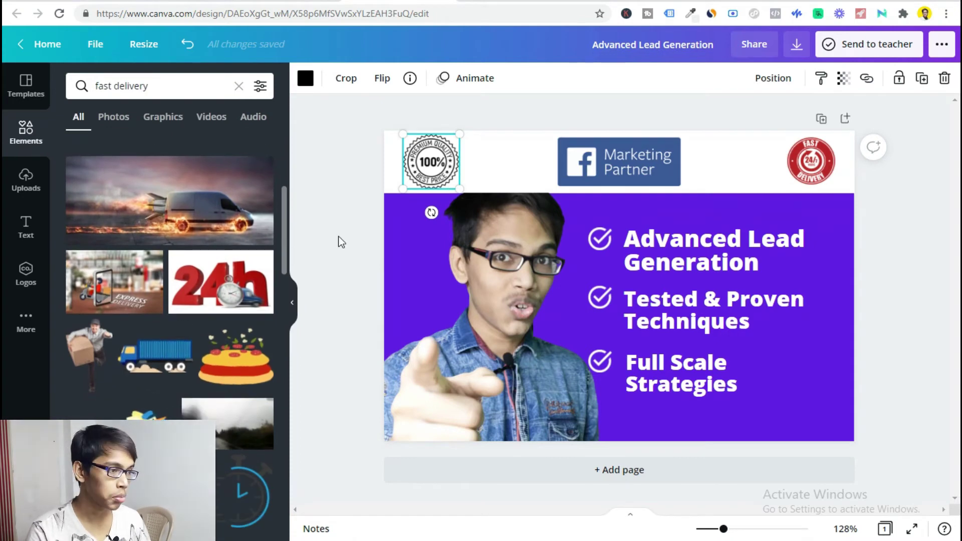
left_click_drag(89, 353, 745, 334)
left_click_drag(808, 369, 762, 351)
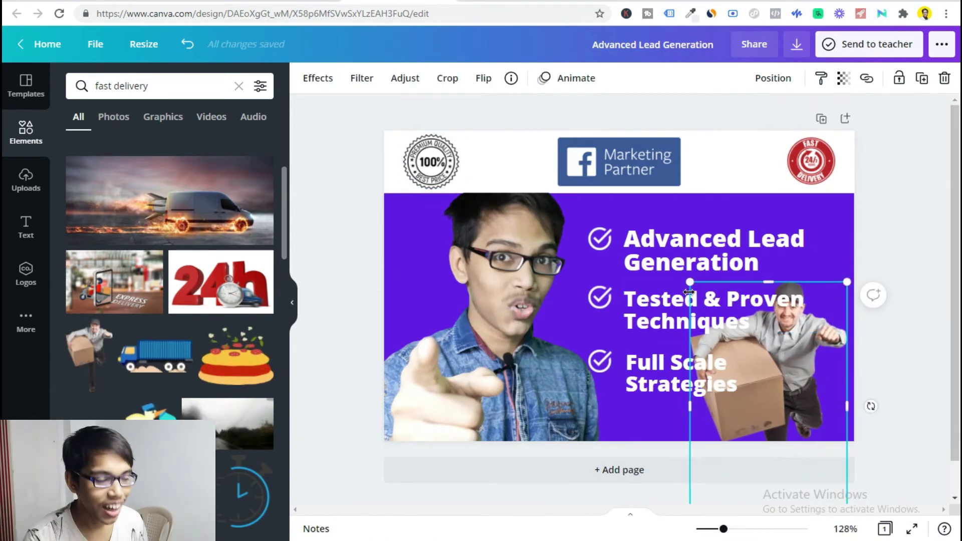
left_click_drag(692, 283, 616, 165)
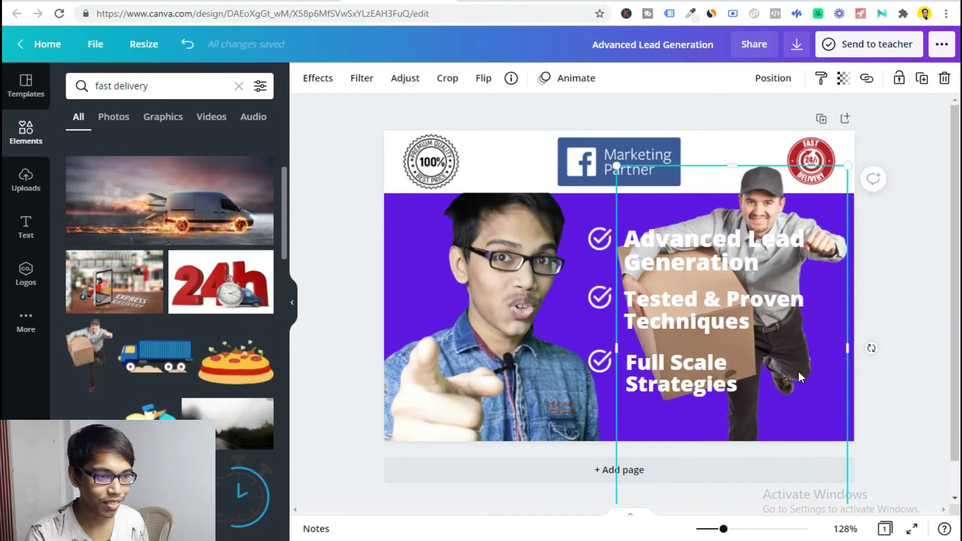
key("Delete")
scroll(161, 255, "down", 3)
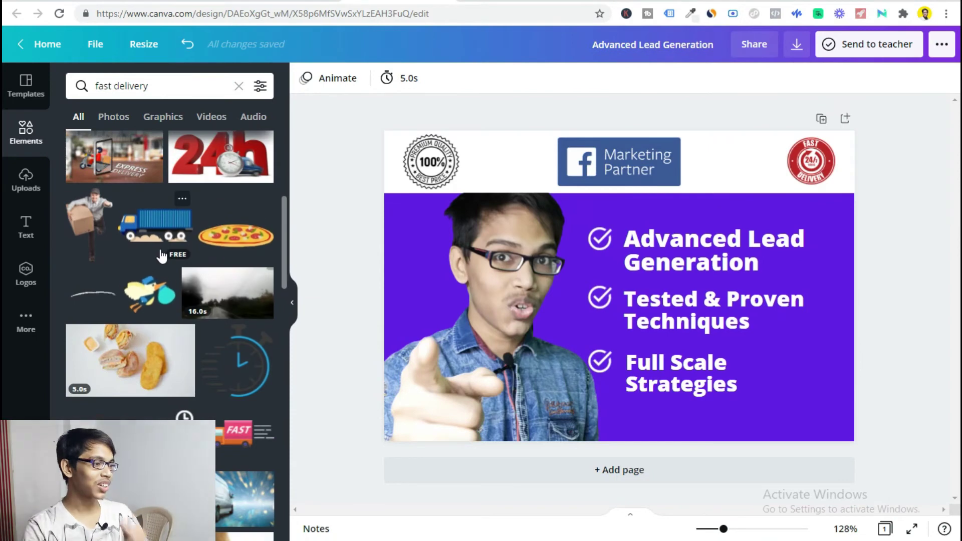
scroll(161, 255, "down", 6)
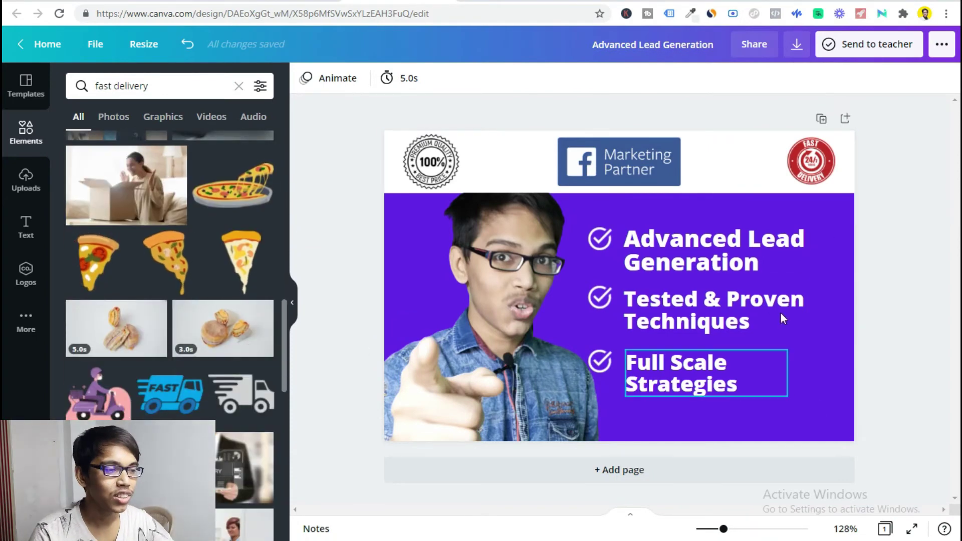
Step: Check the Google Ads gig thumbnails on Fiverr, and place a greatly enlarged circle over the Canva thumbnail's right part, overhanging the page
left_click(808, 397)
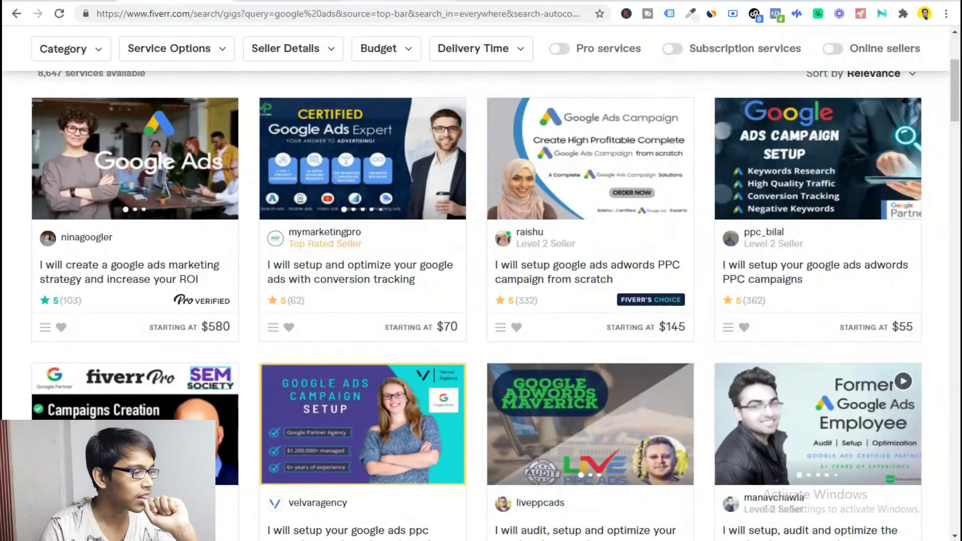
scroll(376, 359, "down", 3)
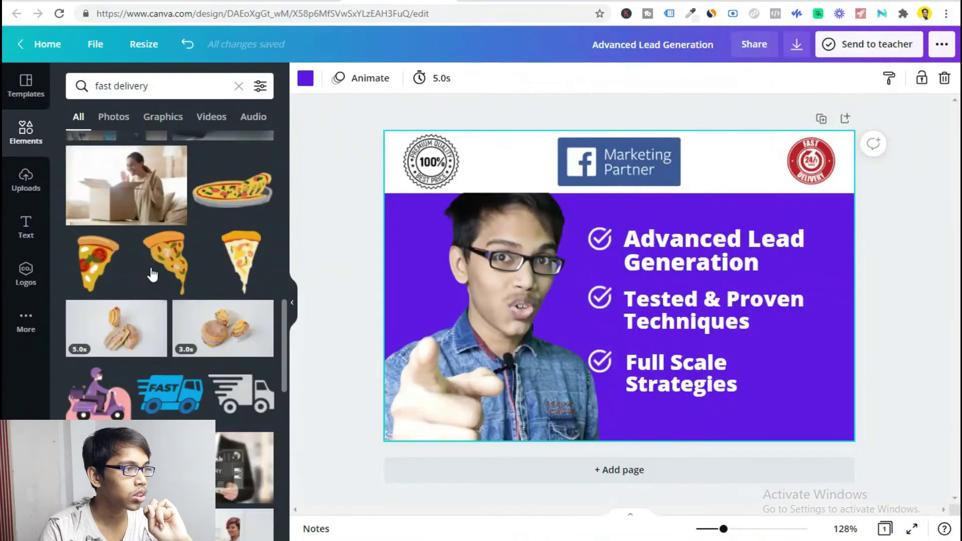
left_click(26, 131)
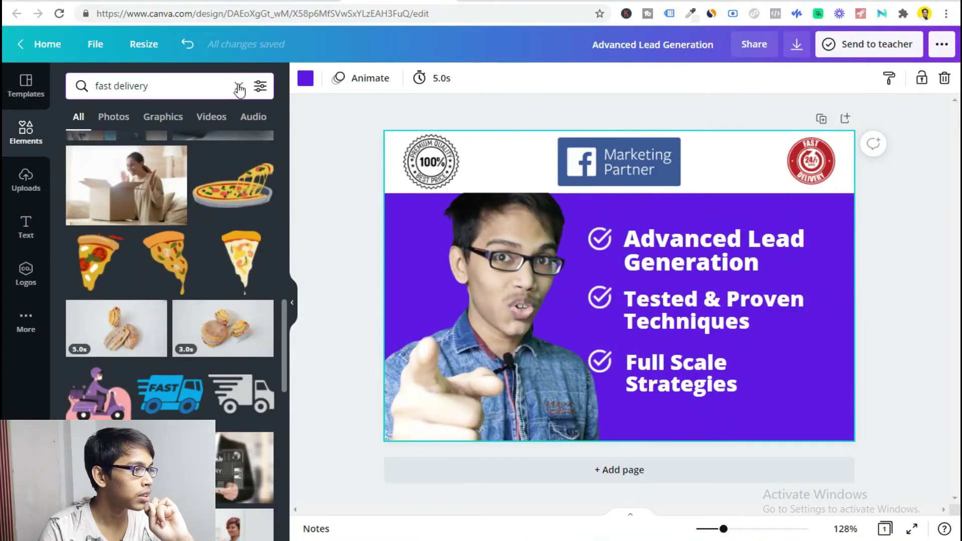
left_click_drag(84, 277, 784, 304)
left_click_drag(642, 188, 381, 75)
left_click_drag(472, 205, 559, 205)
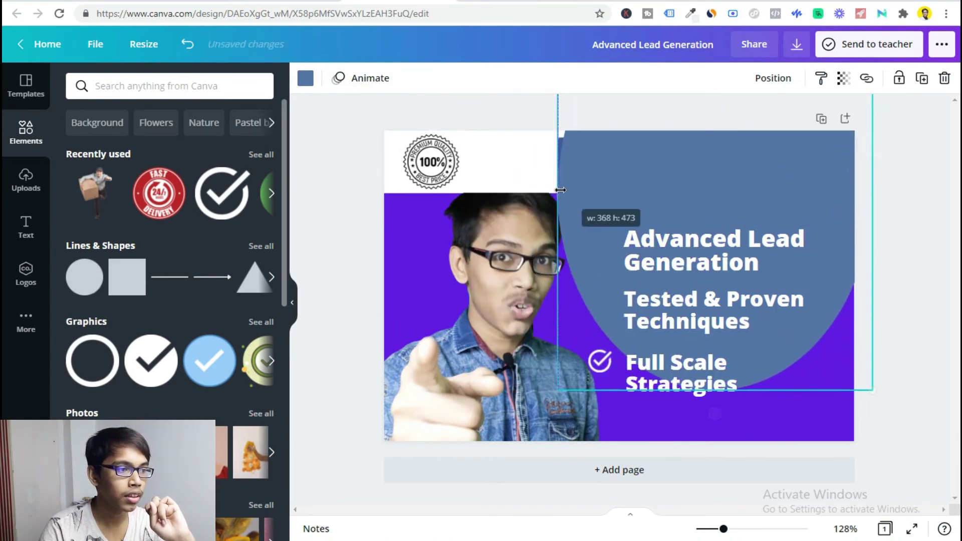
left_click_drag(757, 211, 804, 291)
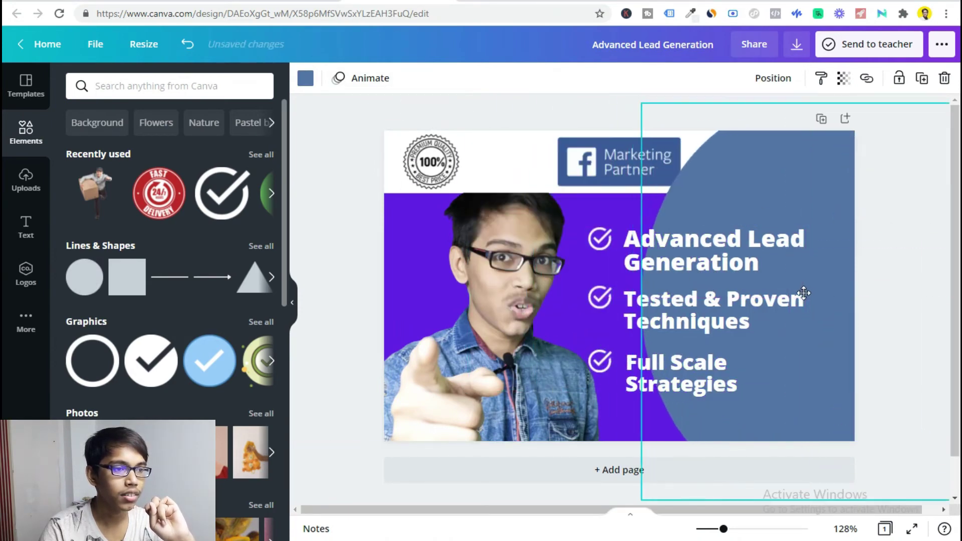
Step: Send the circle backward so it sits behind the service headings, the check marks and the white header strip
left_click(773, 78)
left_click(721, 117)
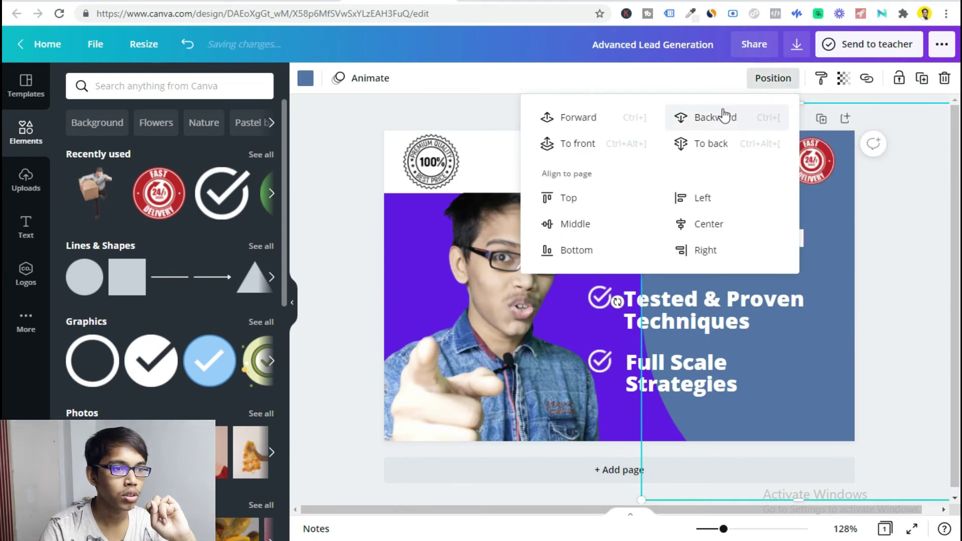
left_click(721, 115)
Step: Recolour the large circle a bright, fully saturated yellow using a custom colour
left_click(305, 77)
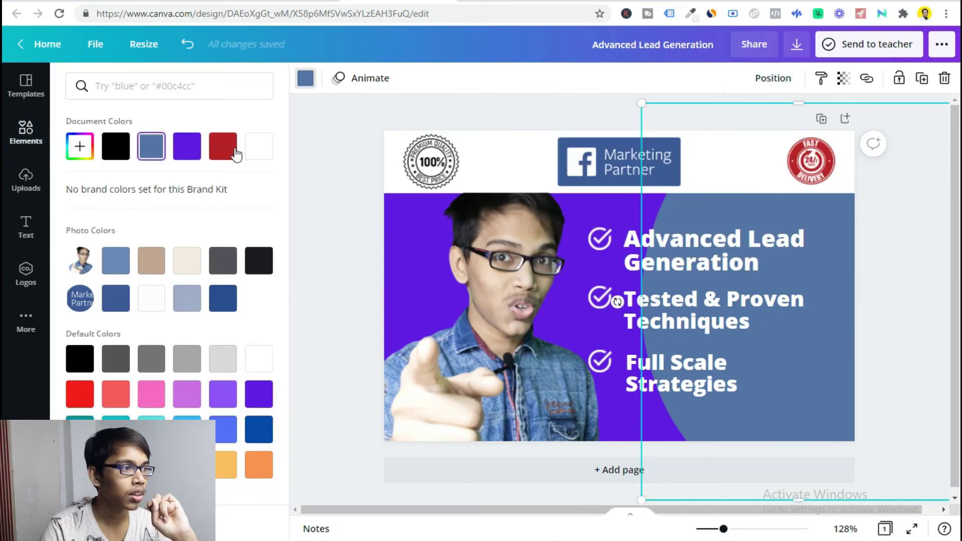
left_click(258, 146)
left_click(129, 293)
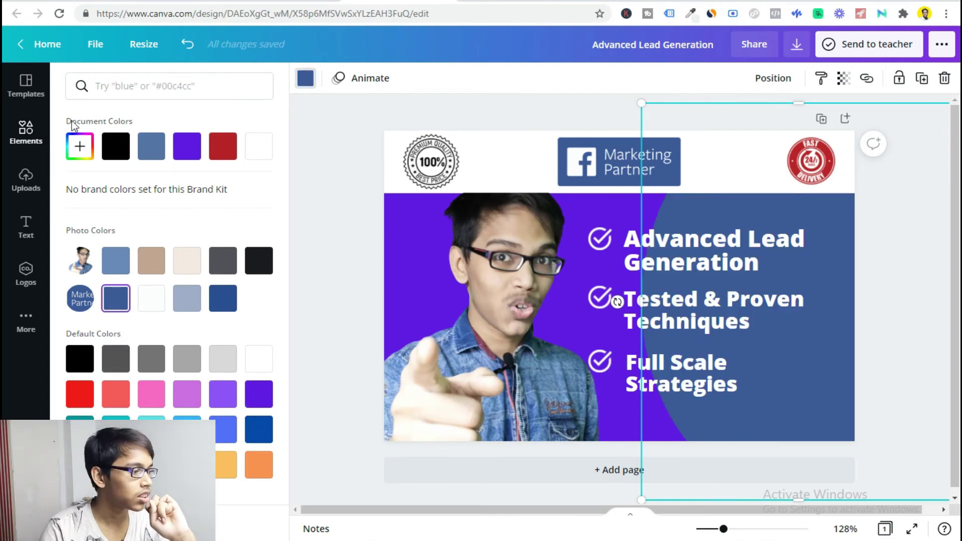
left_click(77, 159)
left_click(114, 258)
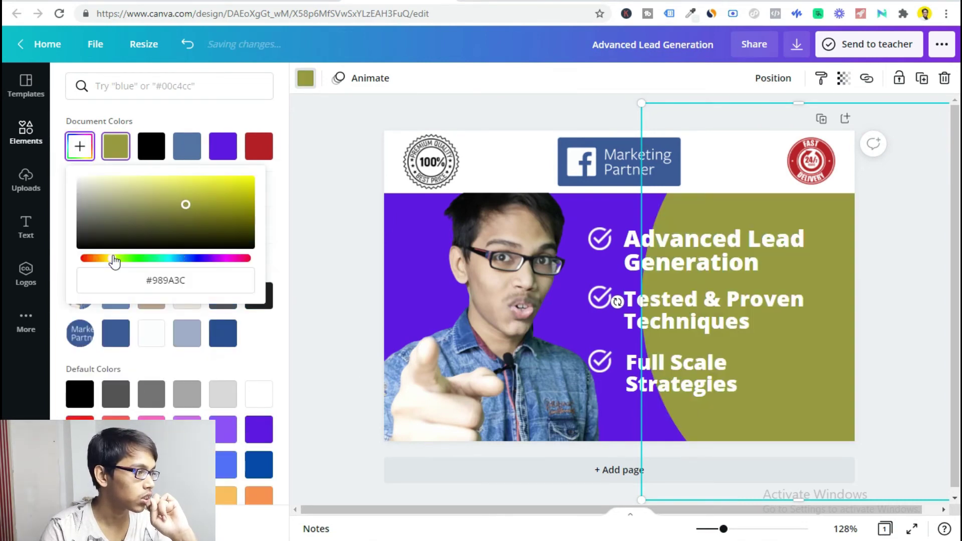
left_click_drag(163, 219, 253, 176)
Step: Try black text for the three service headings and widen the yellow circle leftward behind them
left_click(687, 263)
left_click(507, 78)
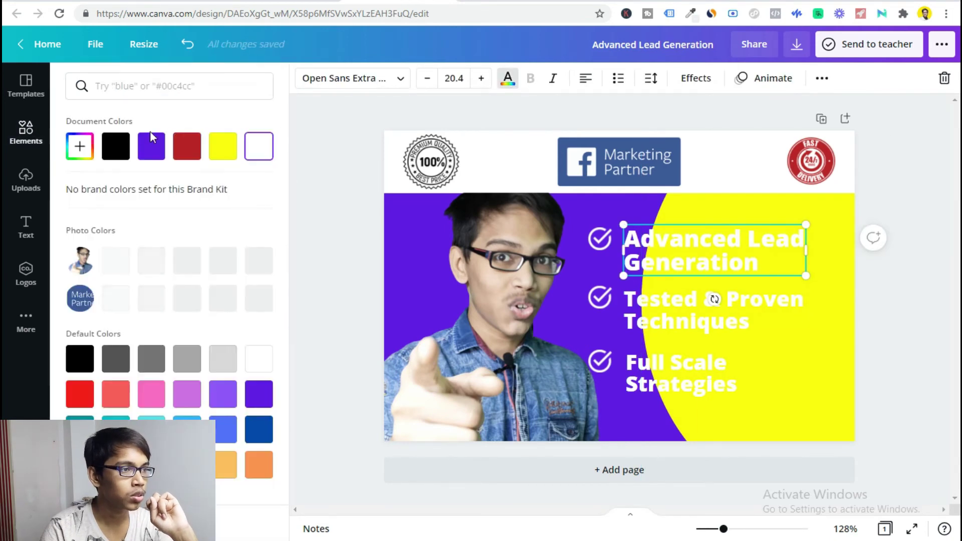
left_click(116, 146)
left_click(680, 304)
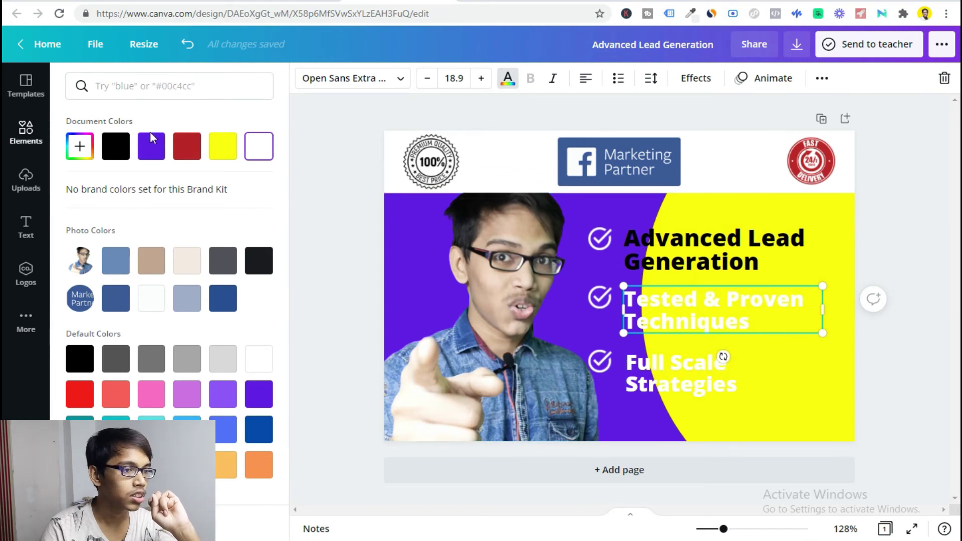
left_click(116, 146)
left_click(681, 373)
left_click(116, 146)
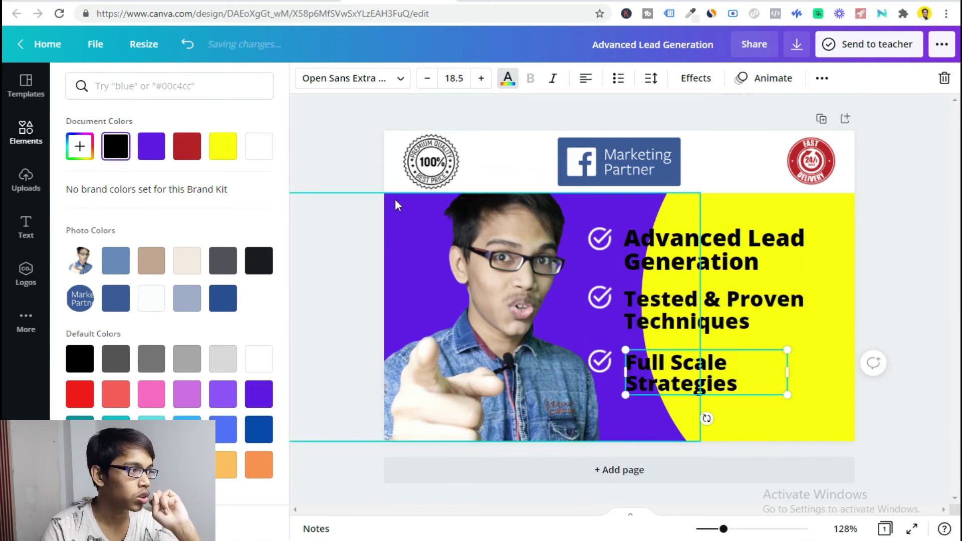
left_click(710, 212)
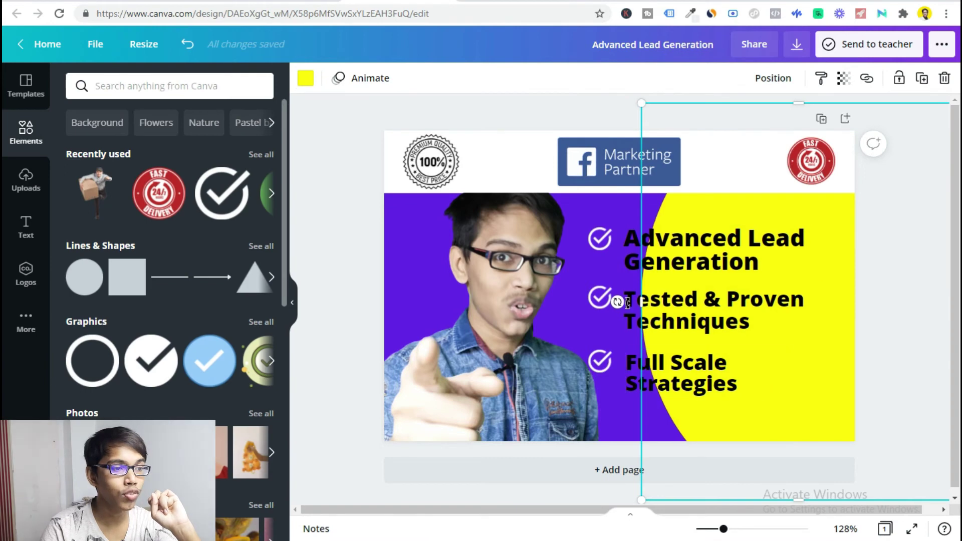
left_click_drag(640, 308, 613, 314)
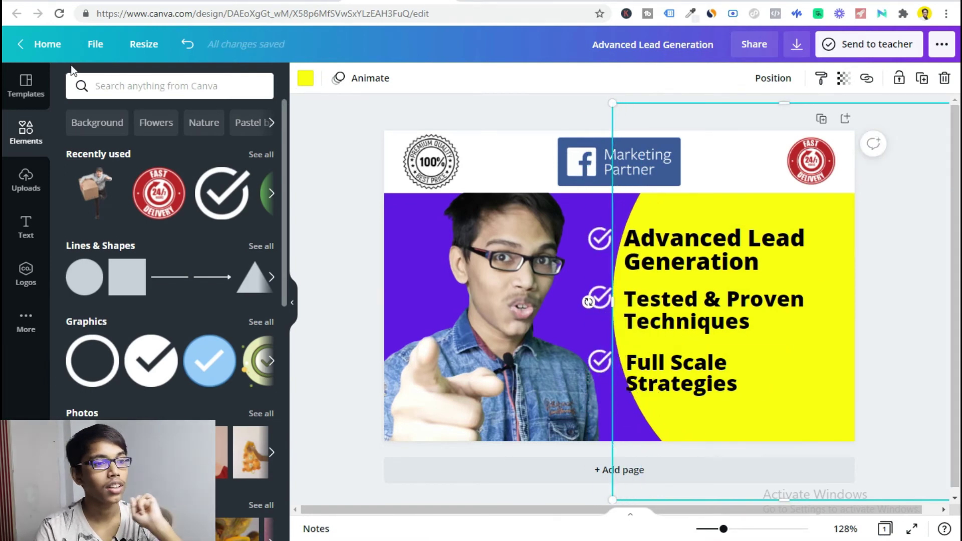
Step: Undo the circle widening and the black heading colours, keeping the circle yellow
left_click(189, 46)
left_click(188, 46)
left_click(189, 46)
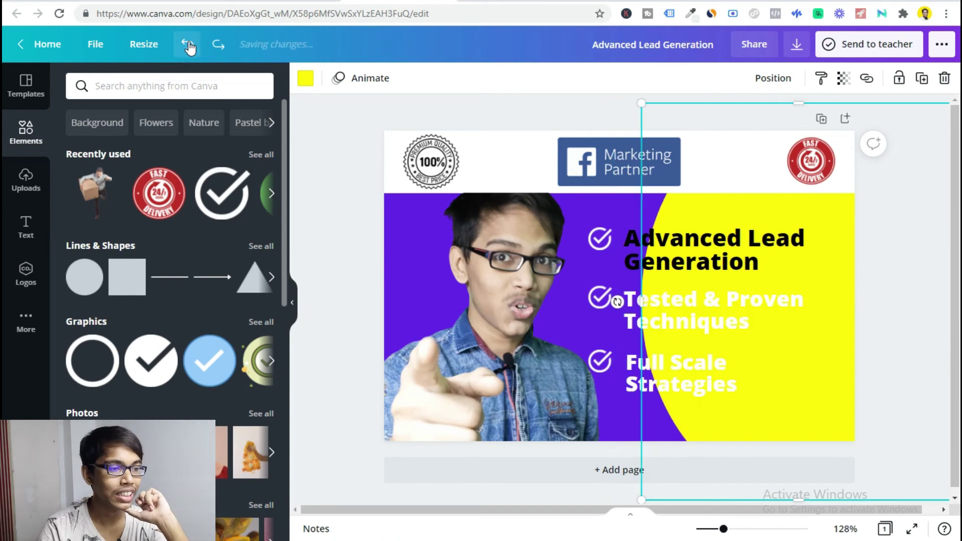
left_click(189, 46)
left_click(188, 46)
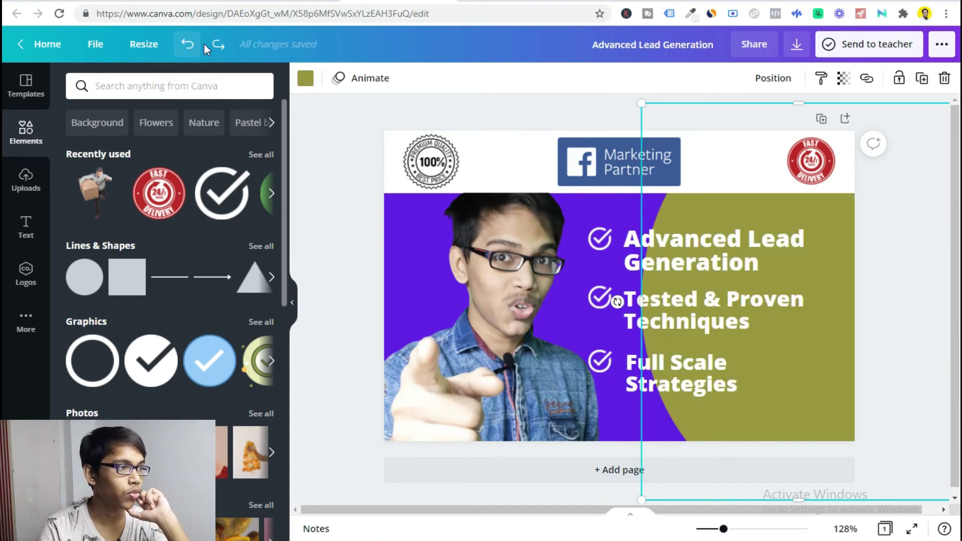
left_click(218, 44)
Step: Move the portrait cutout down to expose the page background, and set the background to light purple #CCB2FF
left_click(396, 253)
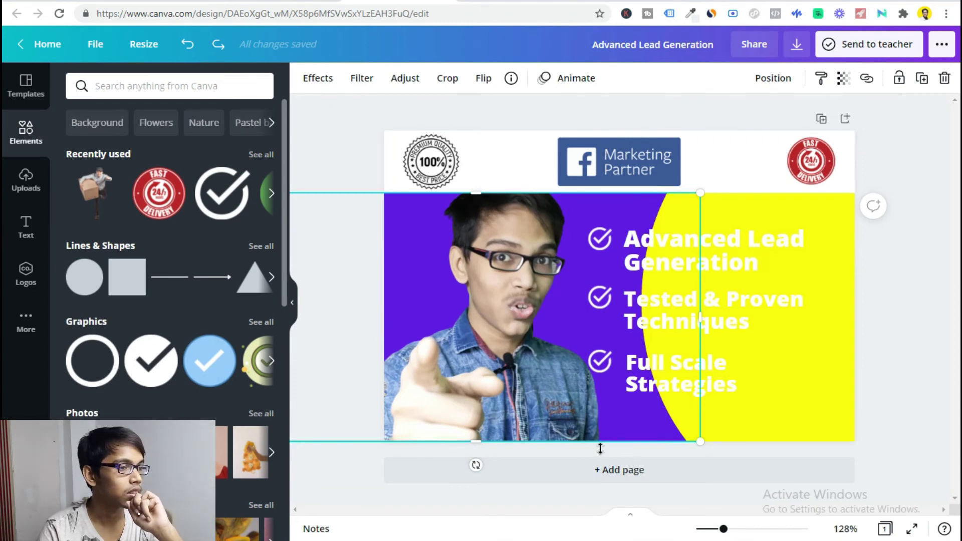
left_click_drag(475, 255, 488, 313)
left_click(432, 187)
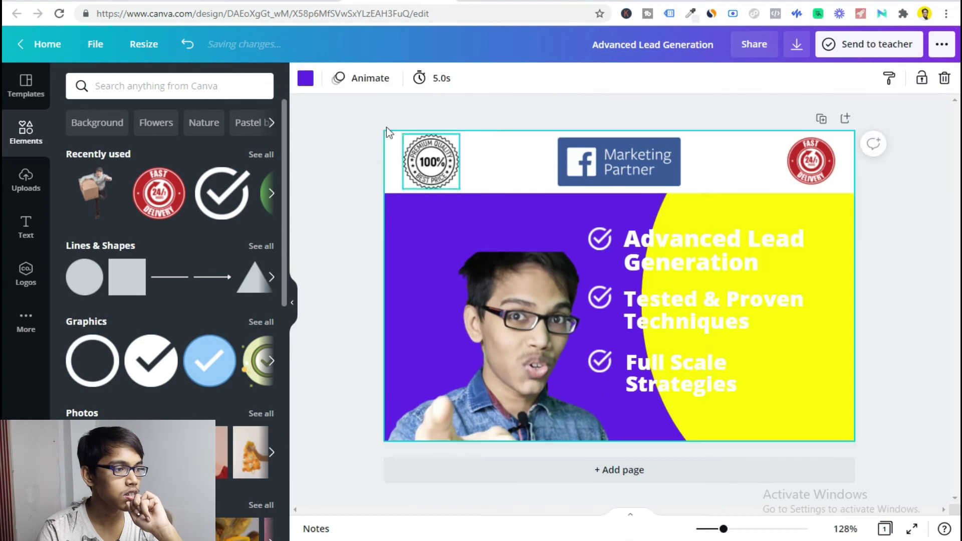
left_click(305, 78)
left_click(80, 146)
left_click_drag(251, 180, 134, 159)
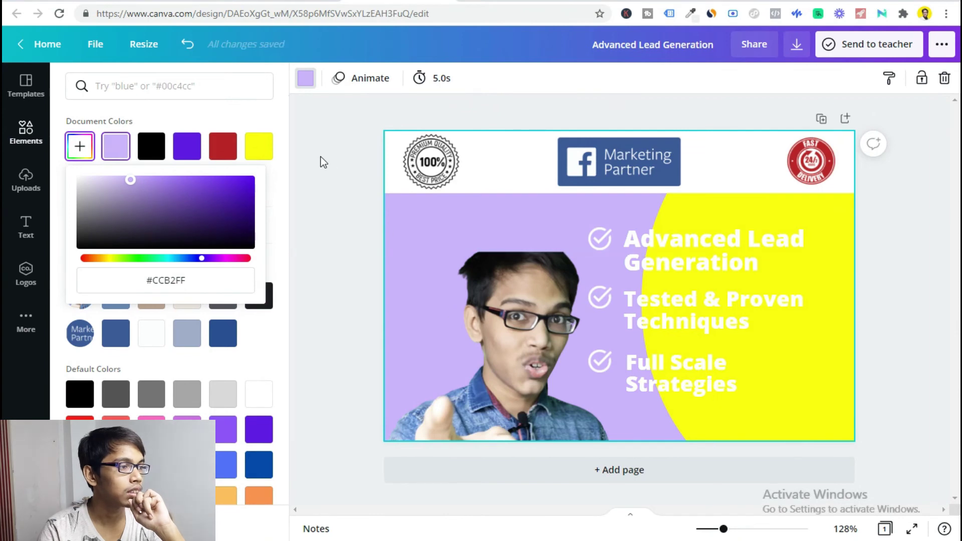
Step: Move the portrait cutout back up so the head reaches the header strip and the pointing hand shows fully
left_click(299, 156)
left_click_drag(503, 338, 526, 319)
left_click(769, 287)
Step: Change the text colour of the three service headings from top to bottom to black
left_click(741, 255)
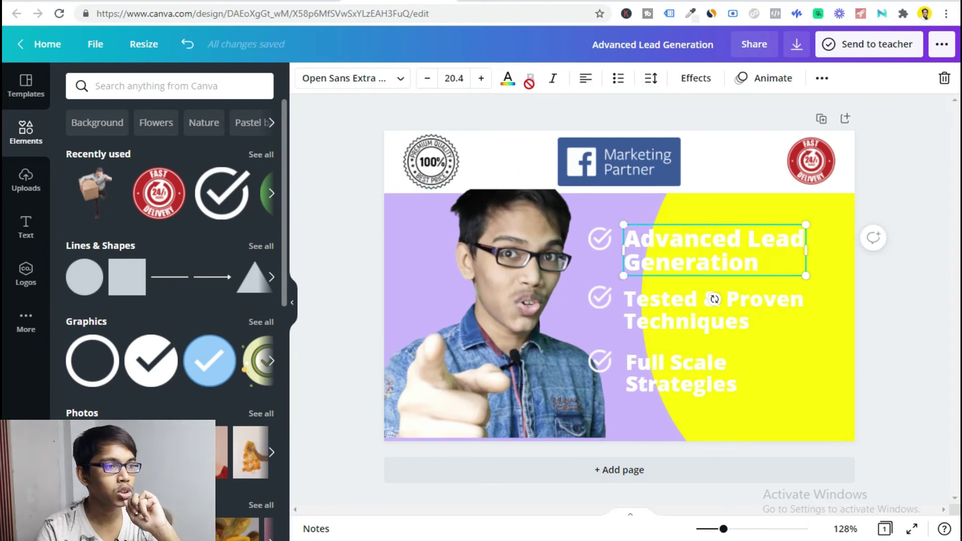
left_click(508, 78)
left_click(116, 145)
left_click(715, 326)
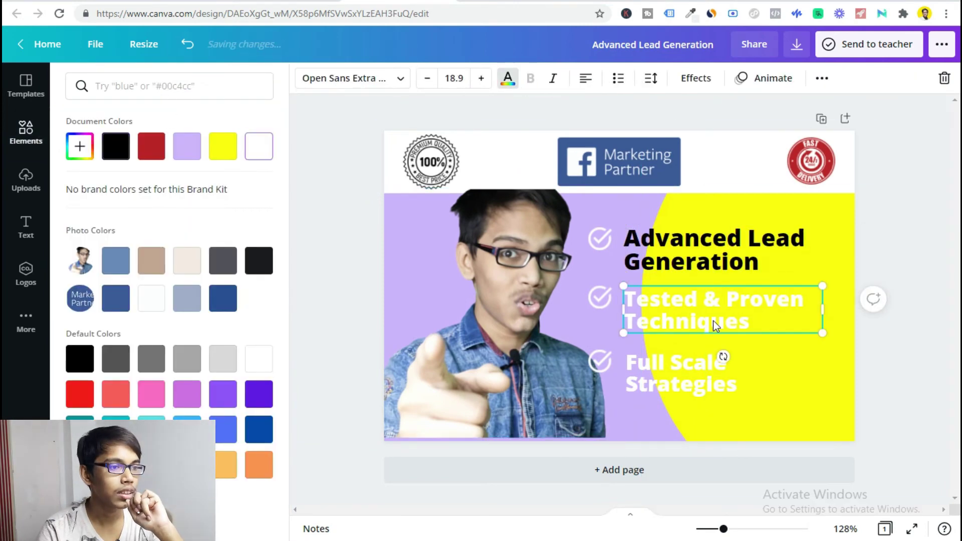
left_click(128, 145)
left_click(701, 373)
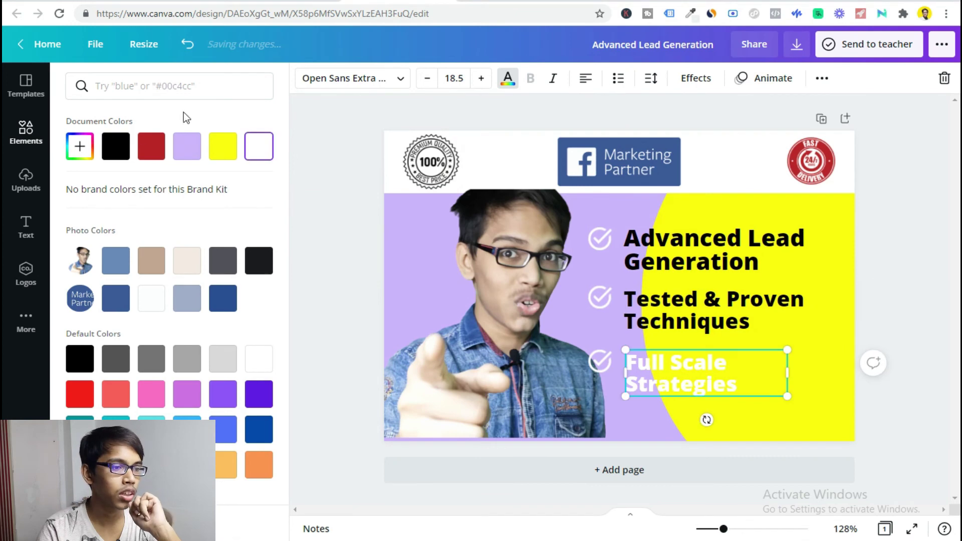
left_click(116, 146)
Step: Recolour the three check marks beside the service headings black
left_click(599, 298)
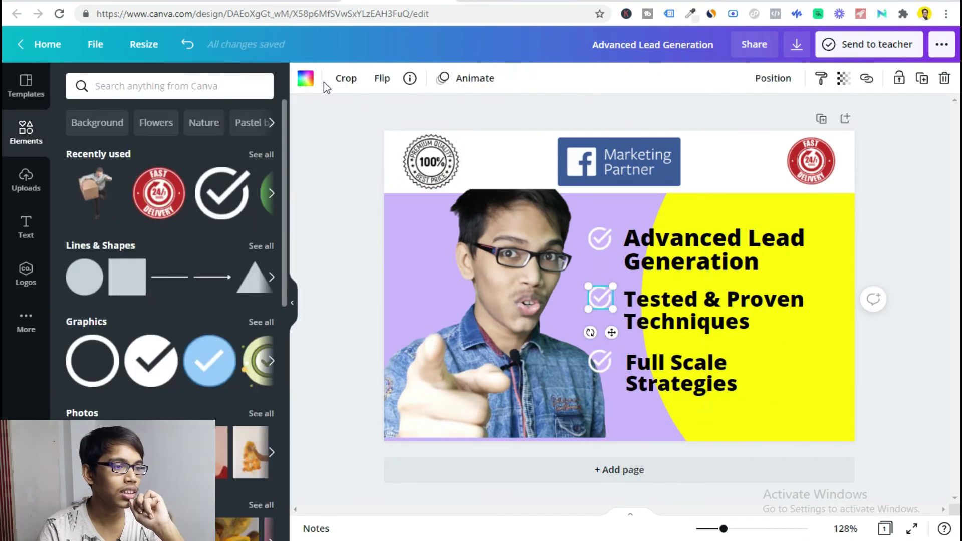
left_click(305, 79)
left_click(111, 159)
left_click(600, 239)
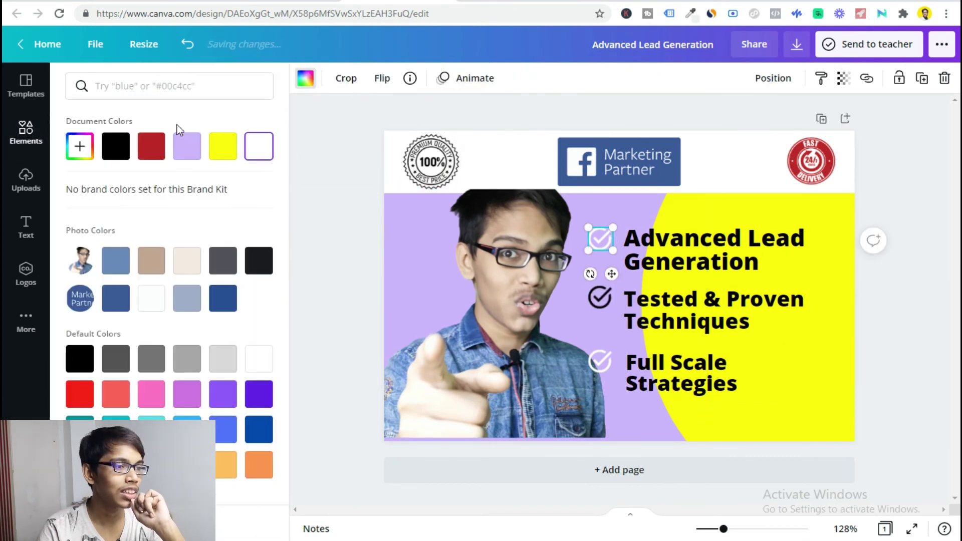
left_click(117, 148)
left_click(600, 360)
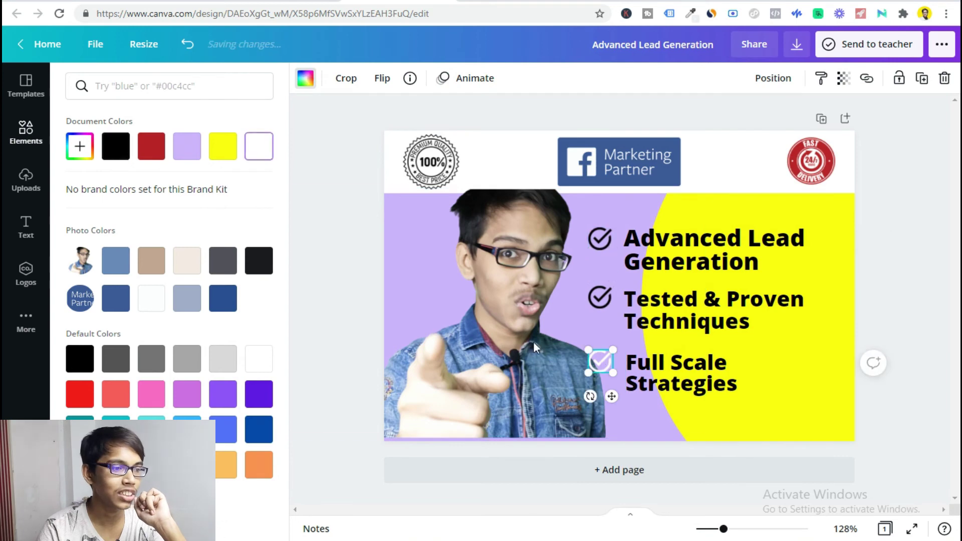
left_click(120, 159)
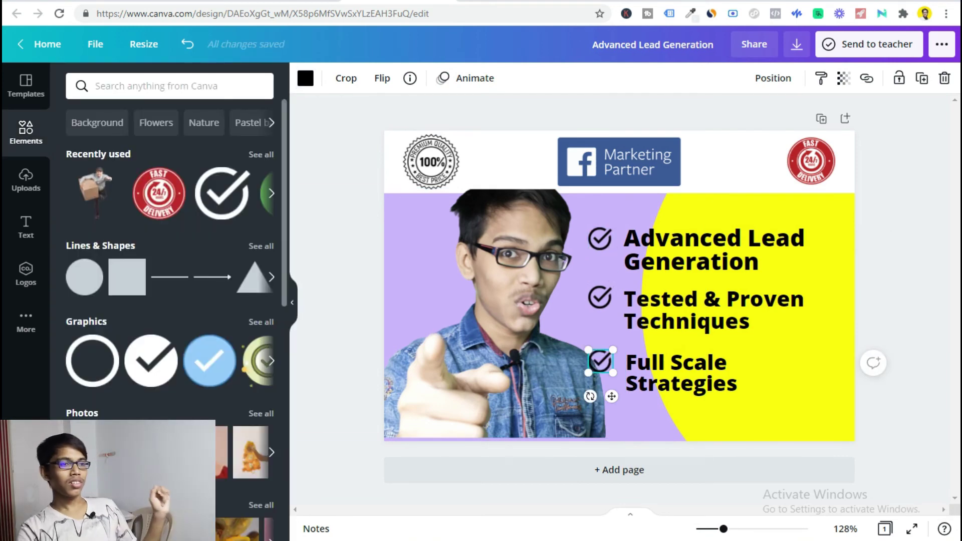